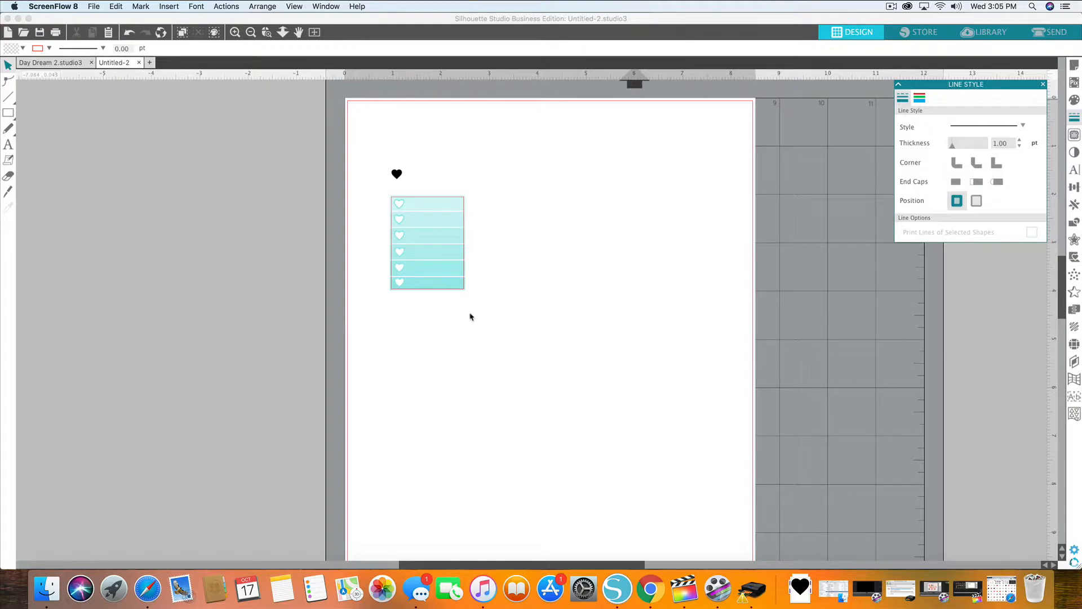
Step: Move the teal heart checklist off the page onto the grey area beside it
click(405, 213)
drag(444, 223, 181, 192)
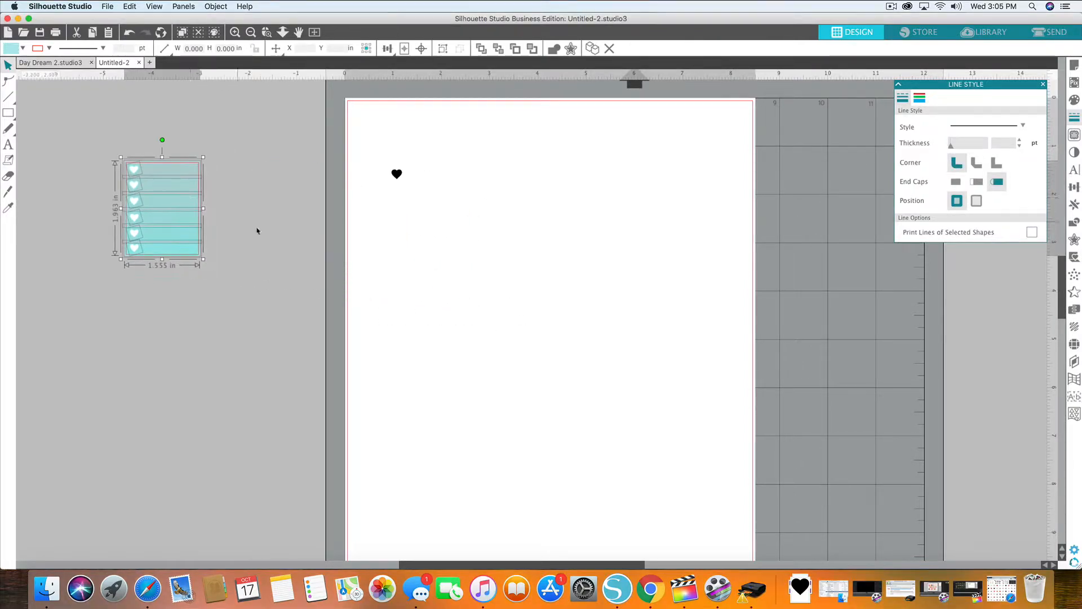
click(258, 232)
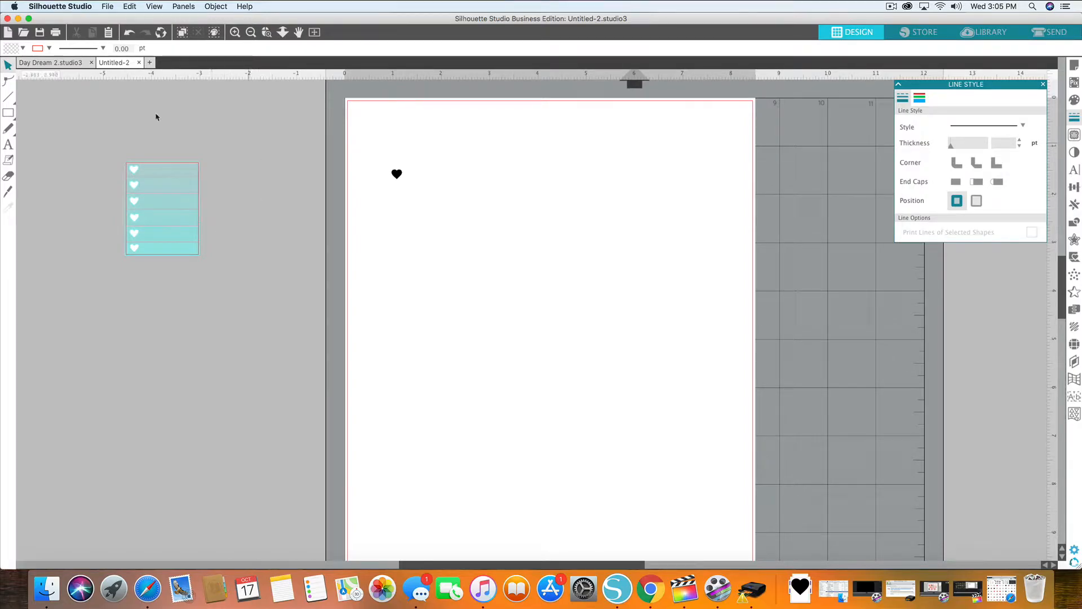
Step: Draw a rectangle on the page below the black heart and adjust it to about 1.6 in wide by 0.34 in high
click(8, 113)
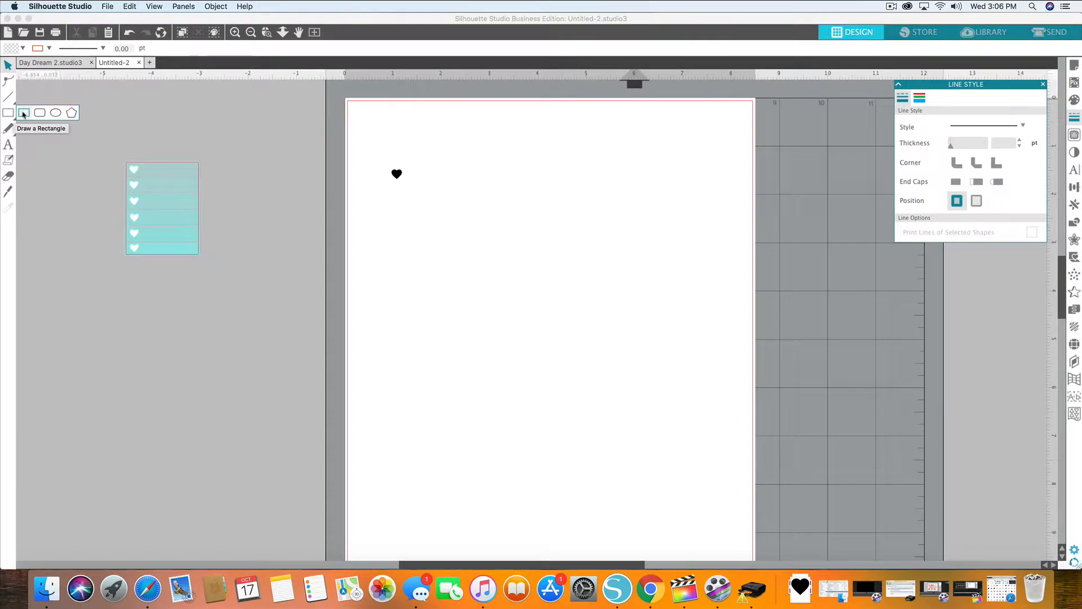
click(24, 113)
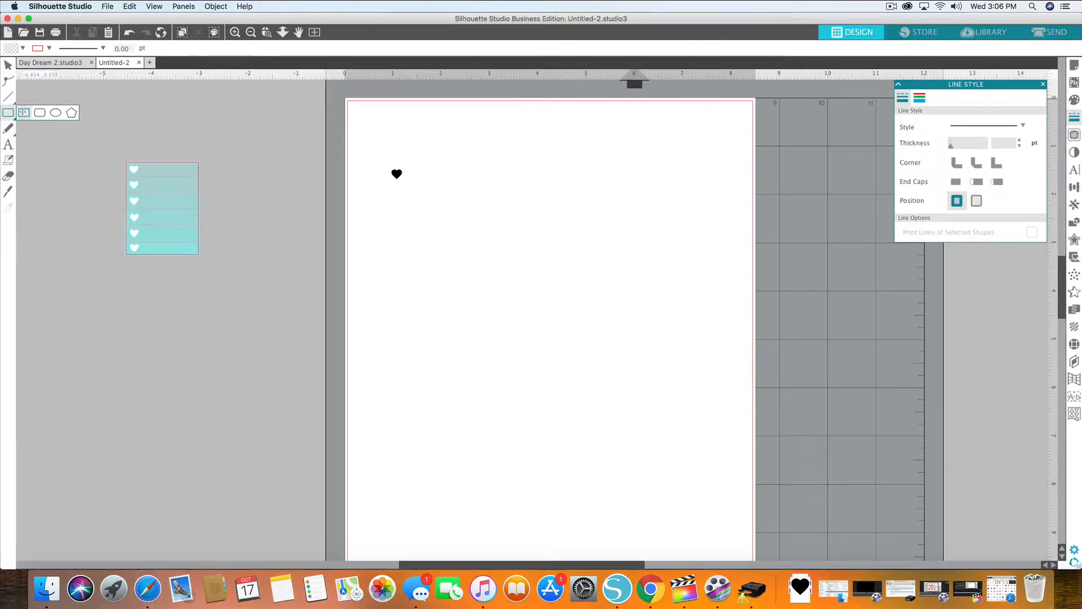
drag(436, 227, 514, 242)
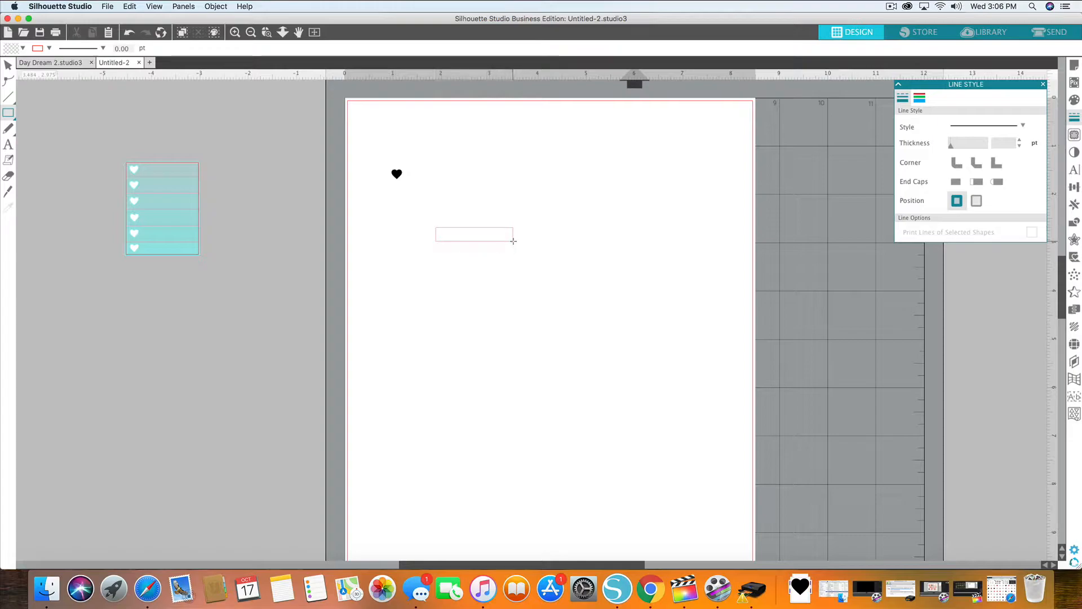
click(9, 66)
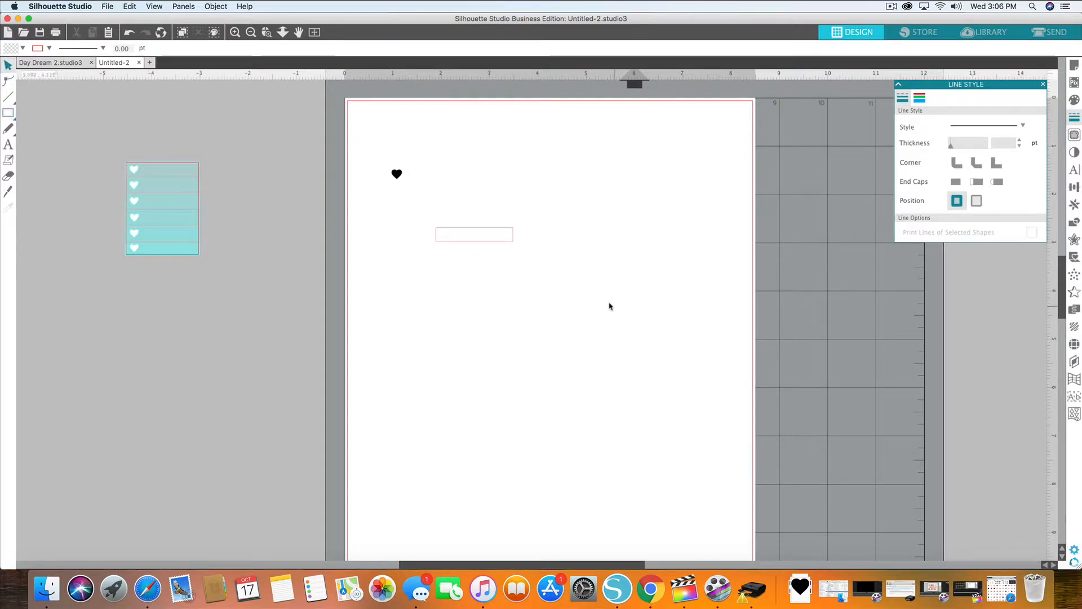
click(505, 242)
drag(475, 247, 475, 250)
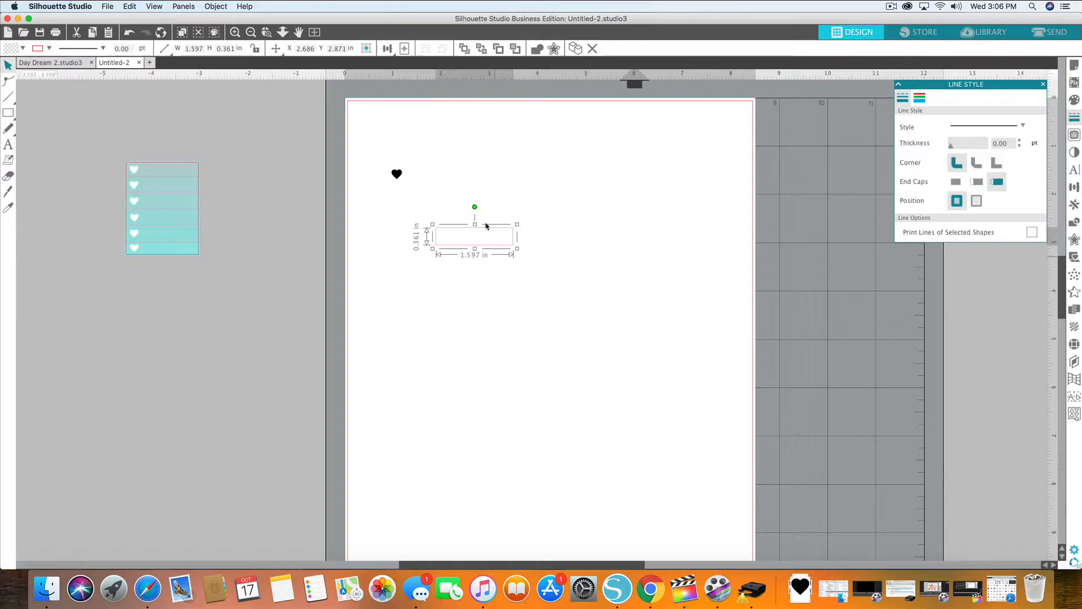
drag(475, 248, 475, 247)
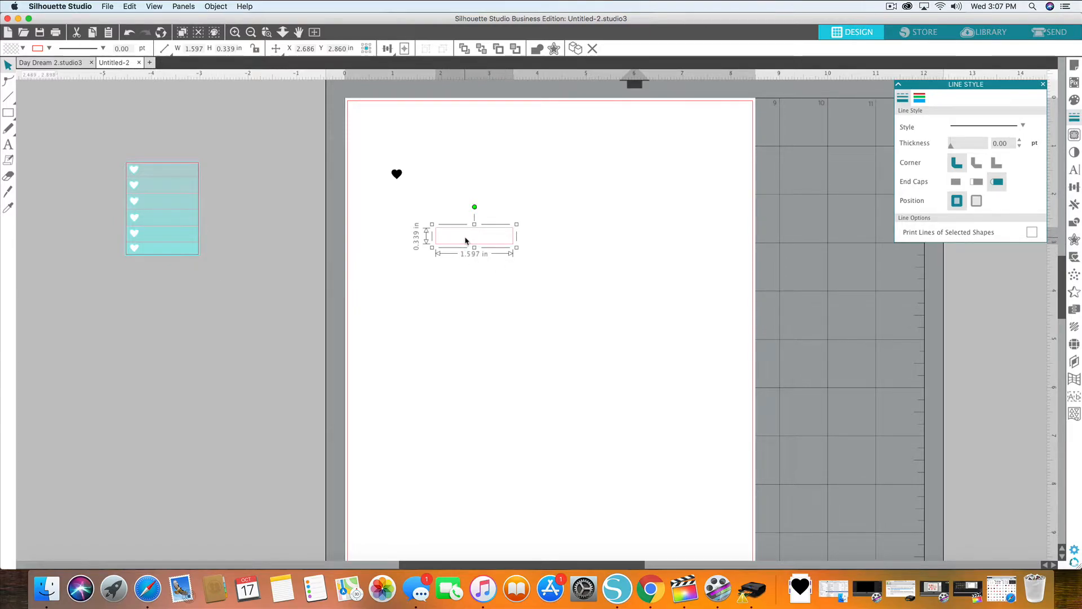
Step: Fill the rectangle with purple and set its fill transparency to 60%
click(1074, 105)
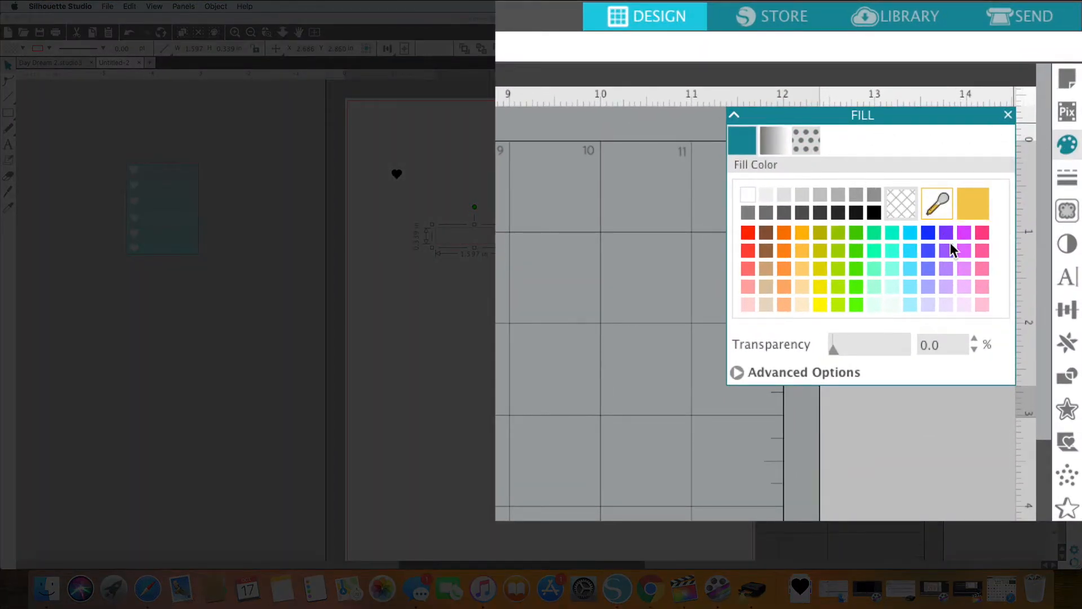
click(947, 234)
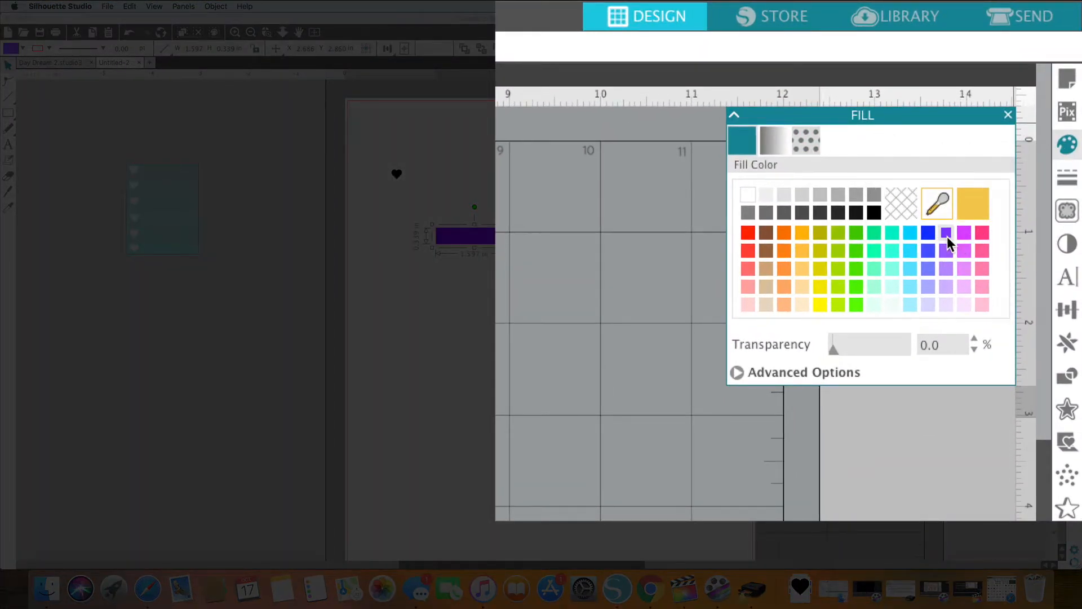
drag(835, 350, 892, 342)
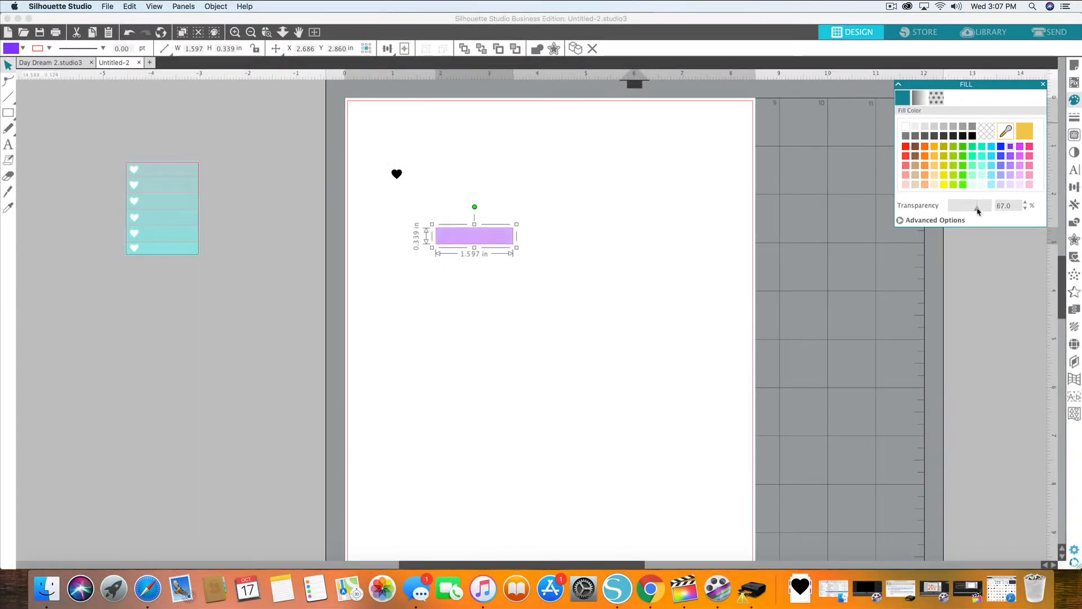
drag(977, 211, 974, 208)
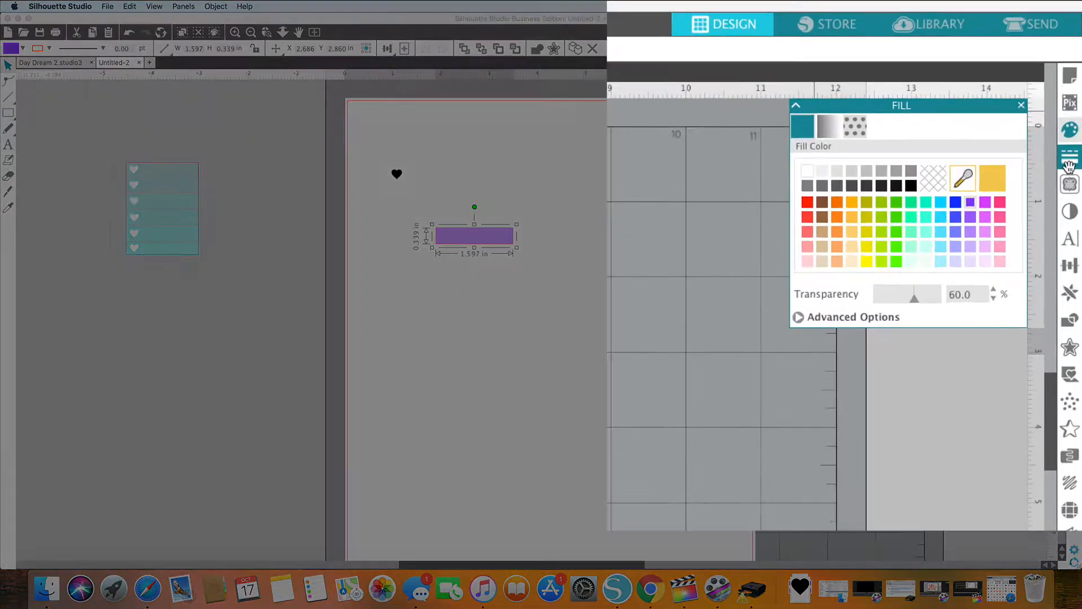
Step: Remove the rectangle's outline by setting its line colour to transparent
click(1069, 153)
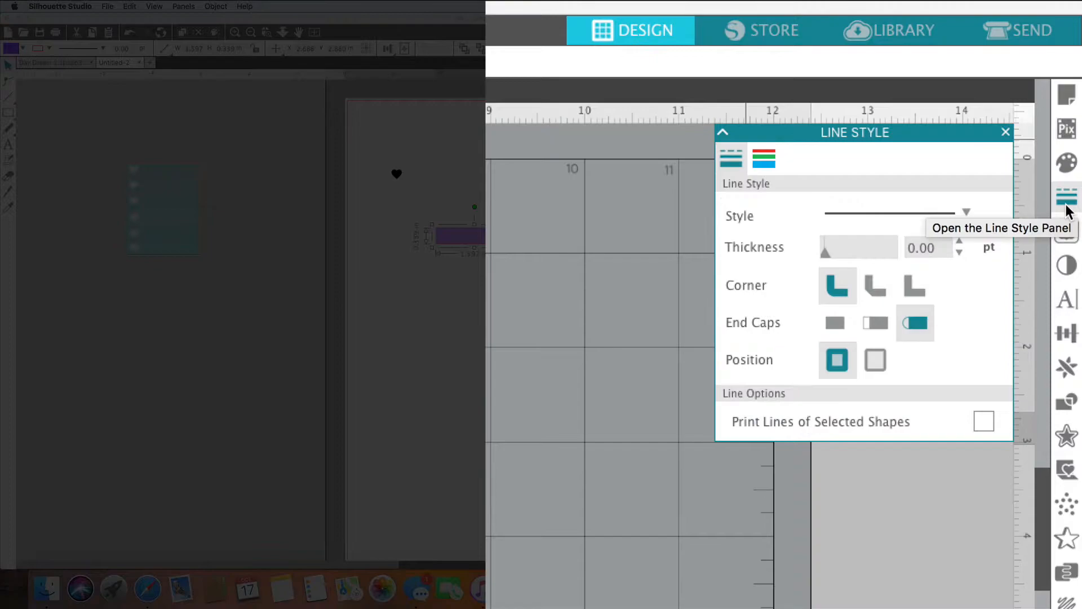
click(764, 161)
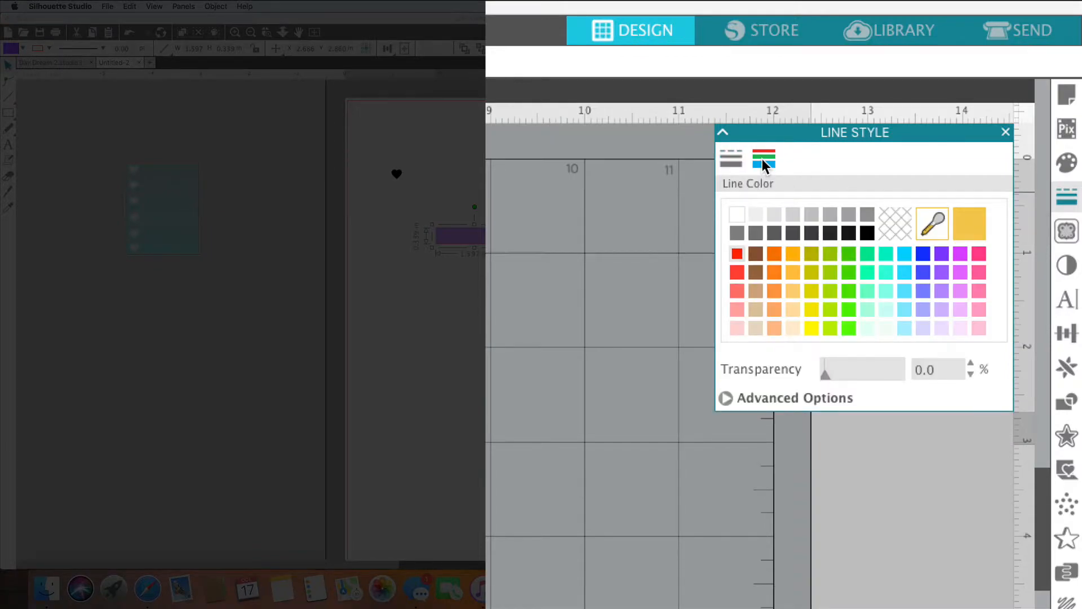
click(905, 219)
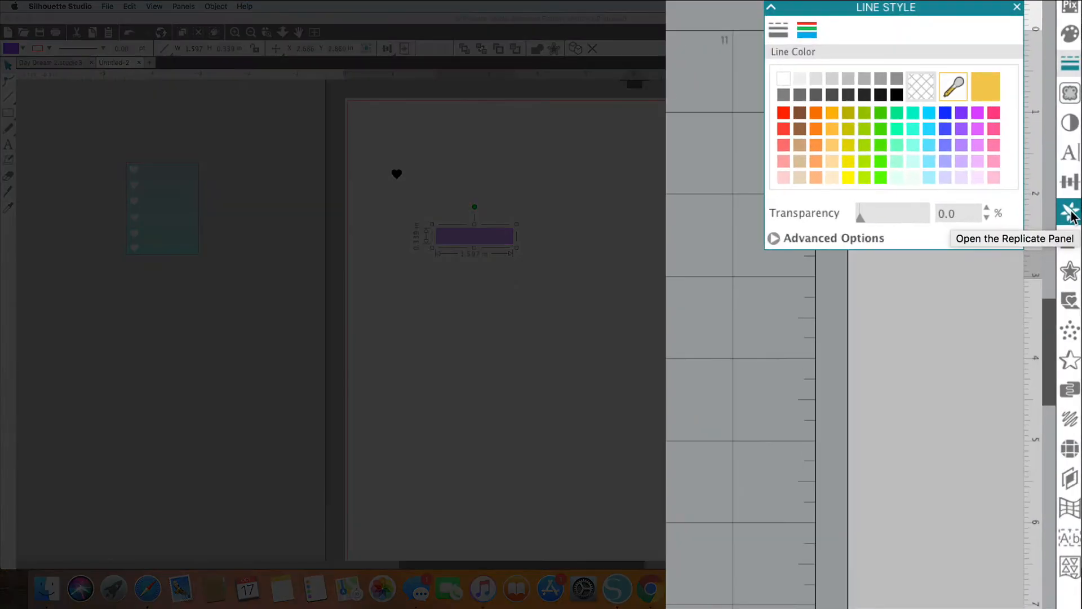
Step: Duplicate the purple rectangle below itself five times to build a stack of six stripes
click(1070, 213)
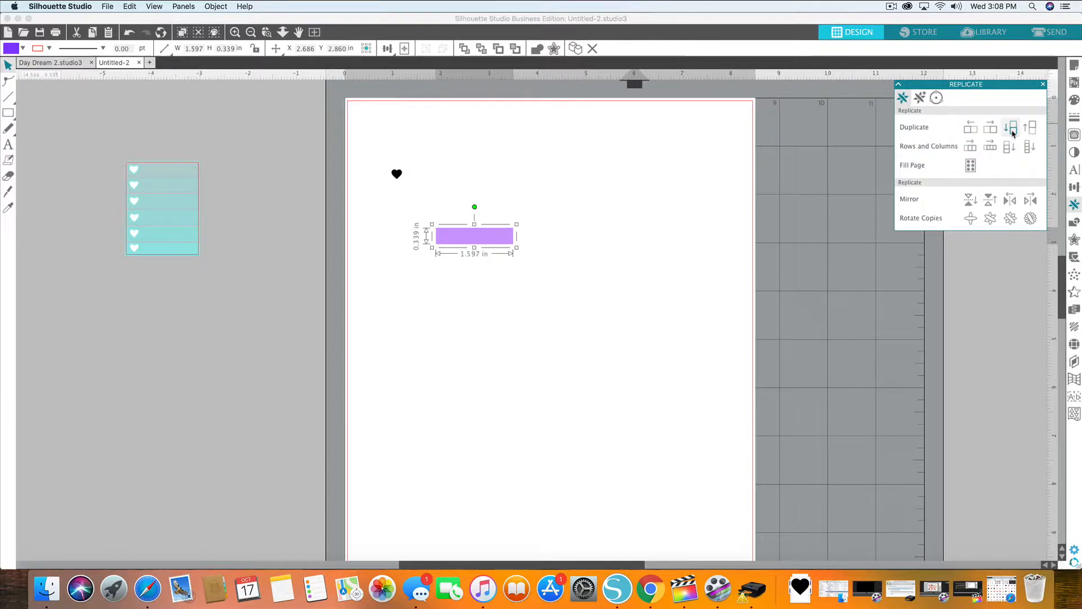
click(1013, 132)
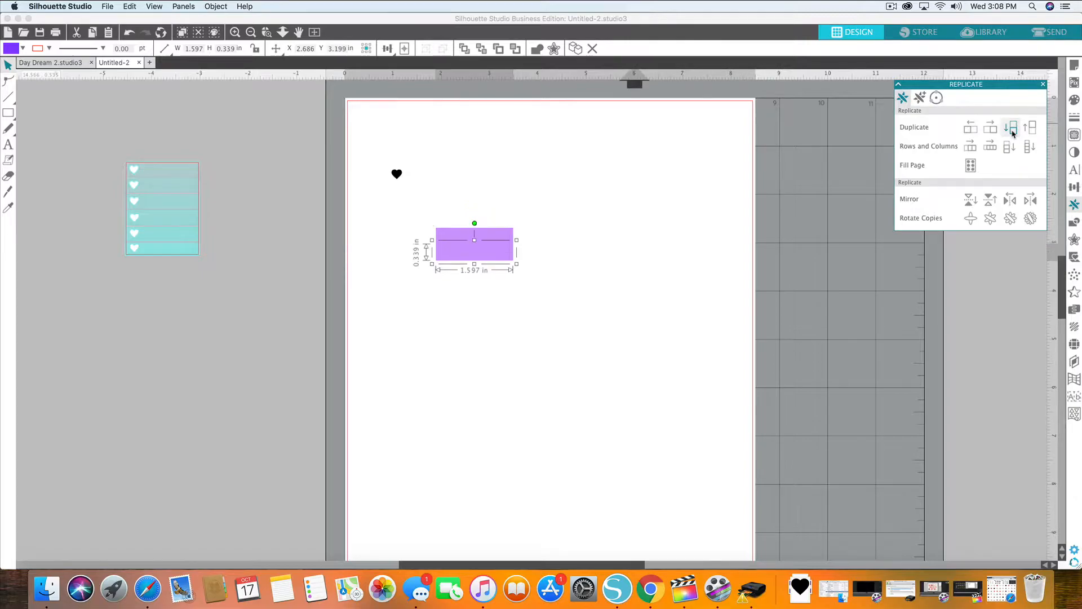
click(1013, 132)
click(1013, 133)
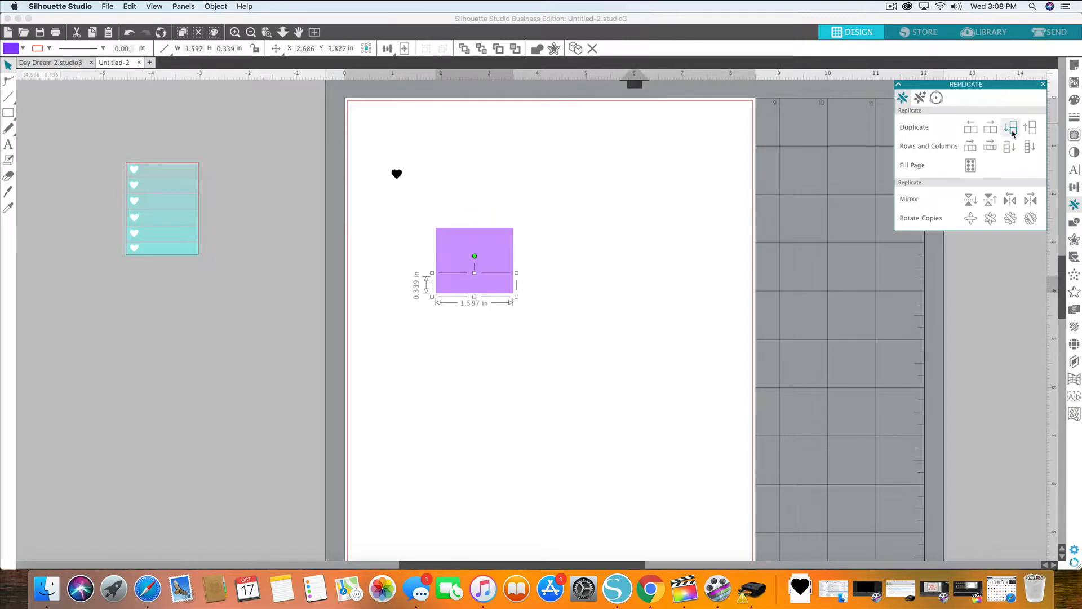
click(1013, 133)
click(1013, 133)
drag(579, 363, 421, 202)
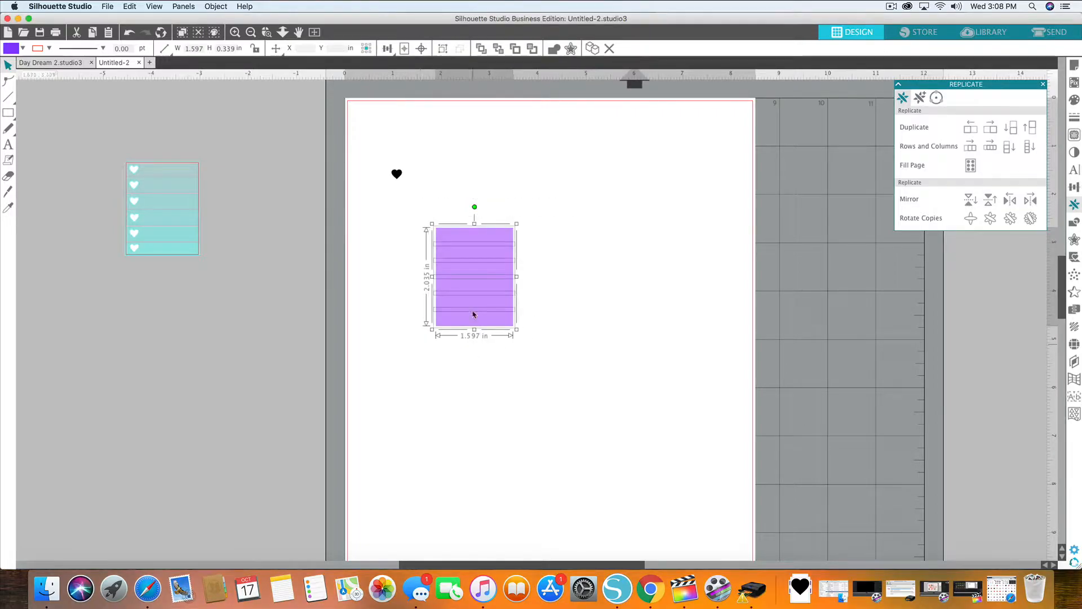
click(579, 233)
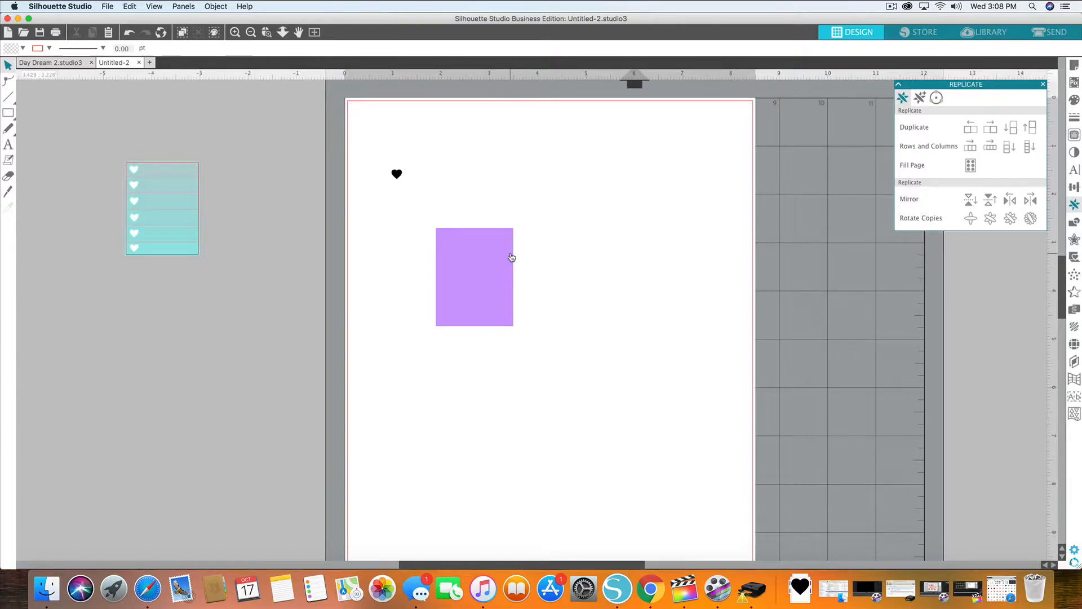
Step: Set the fill transparency of the second stripe to 50% and of the third stripe to about 40%
click(496, 245)
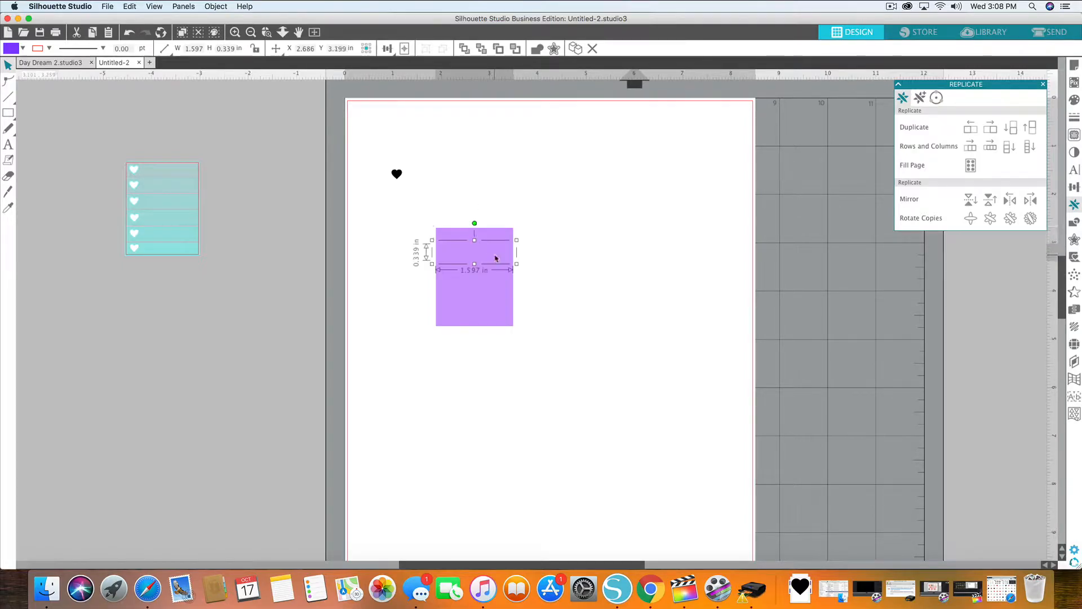
click(1074, 100)
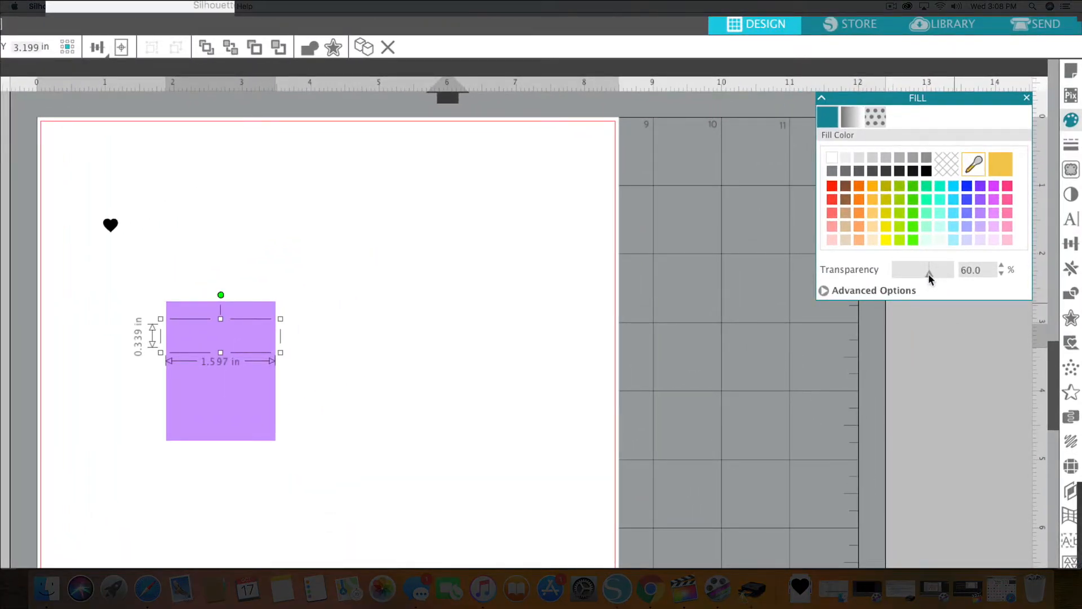
drag(928, 274, 923, 277)
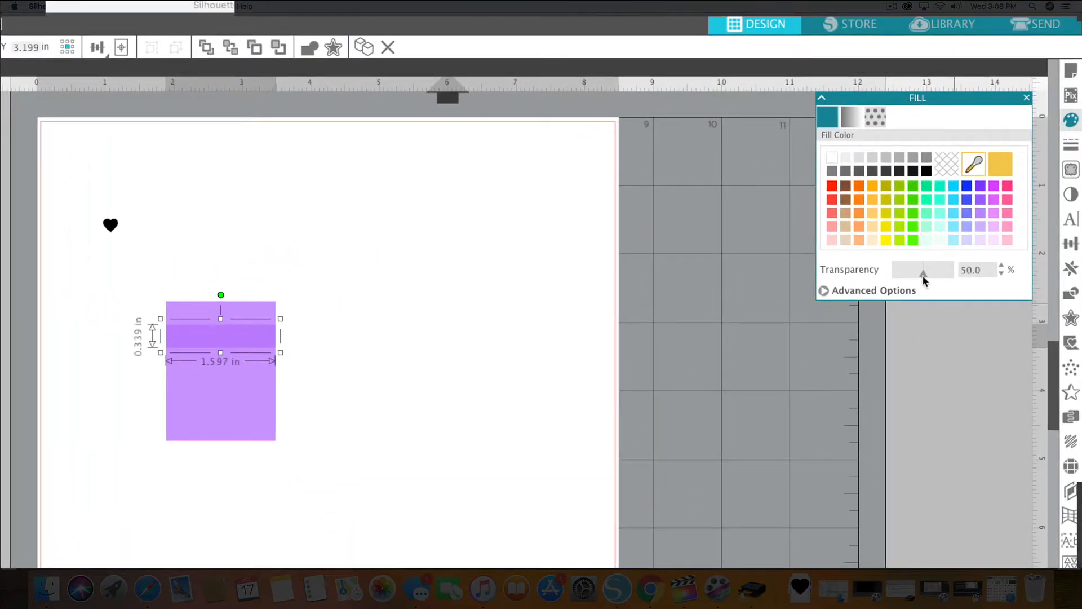
drag(209, 339, 209, 359)
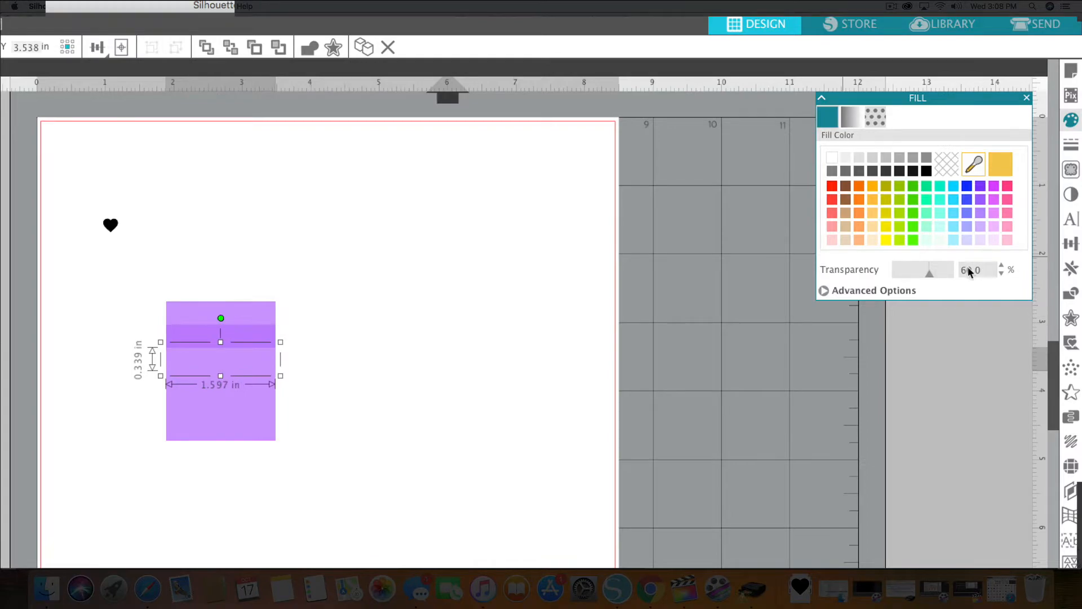
drag(924, 274, 919, 275)
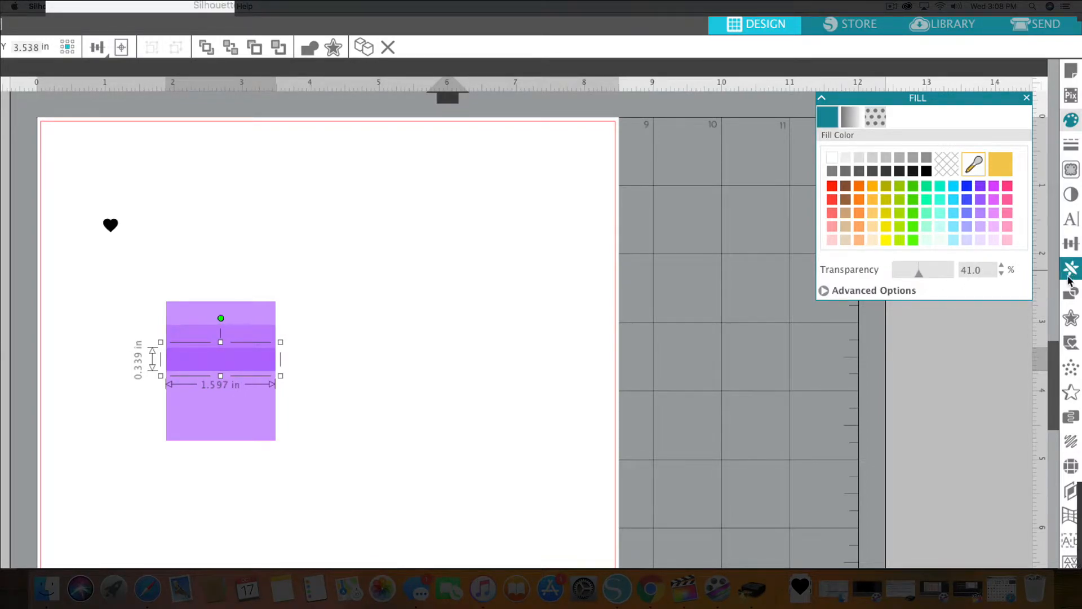
click(1001, 274)
Step: Set the fill transparency of the fourth stripe to 30% and of the fifth stripe to 20%
click(193, 387)
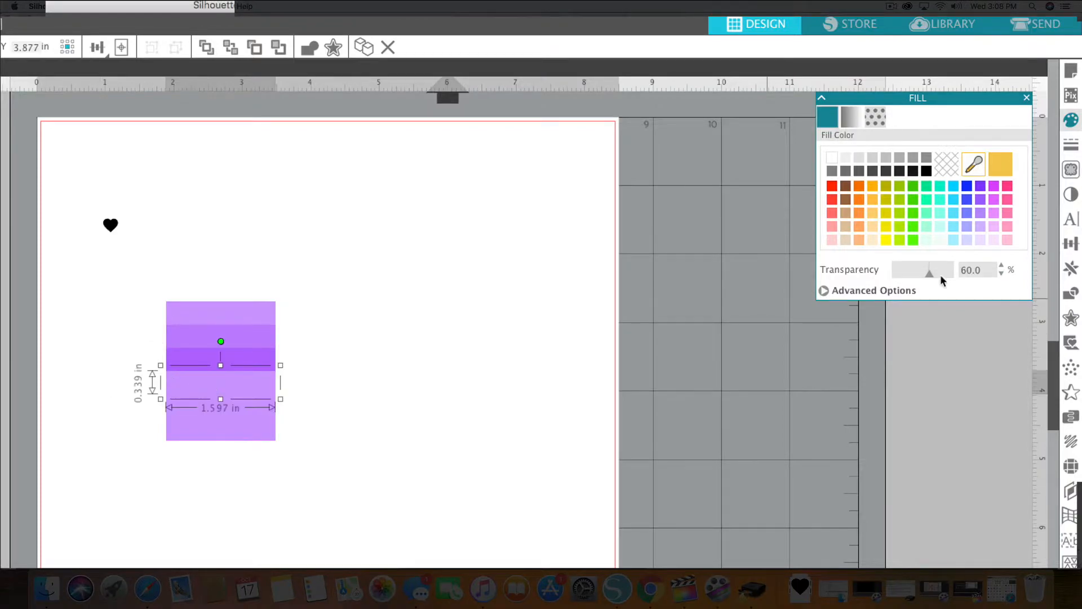
text(3)
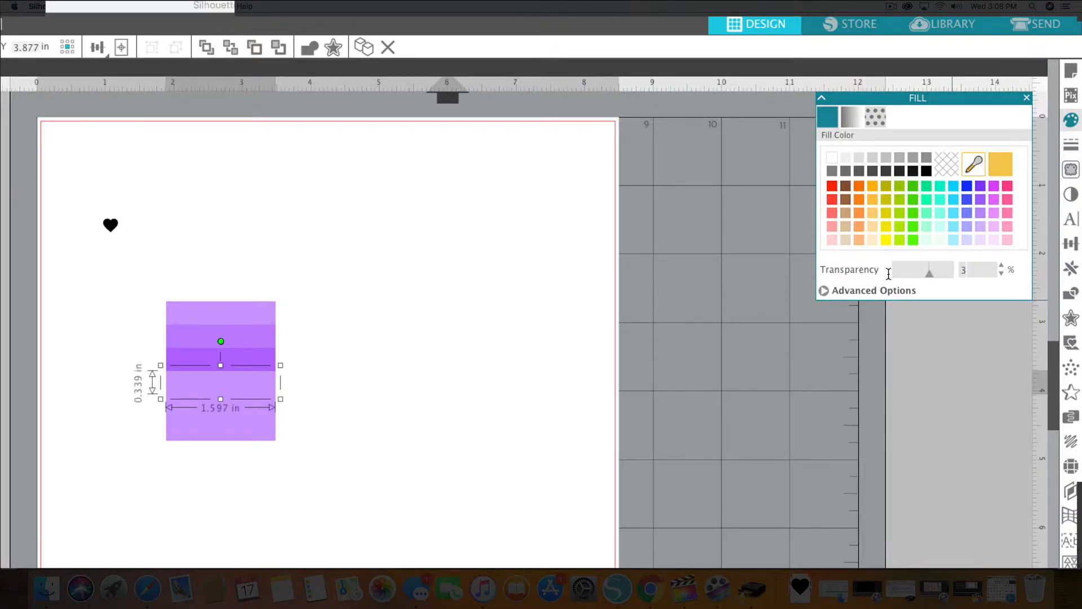
key(Return)
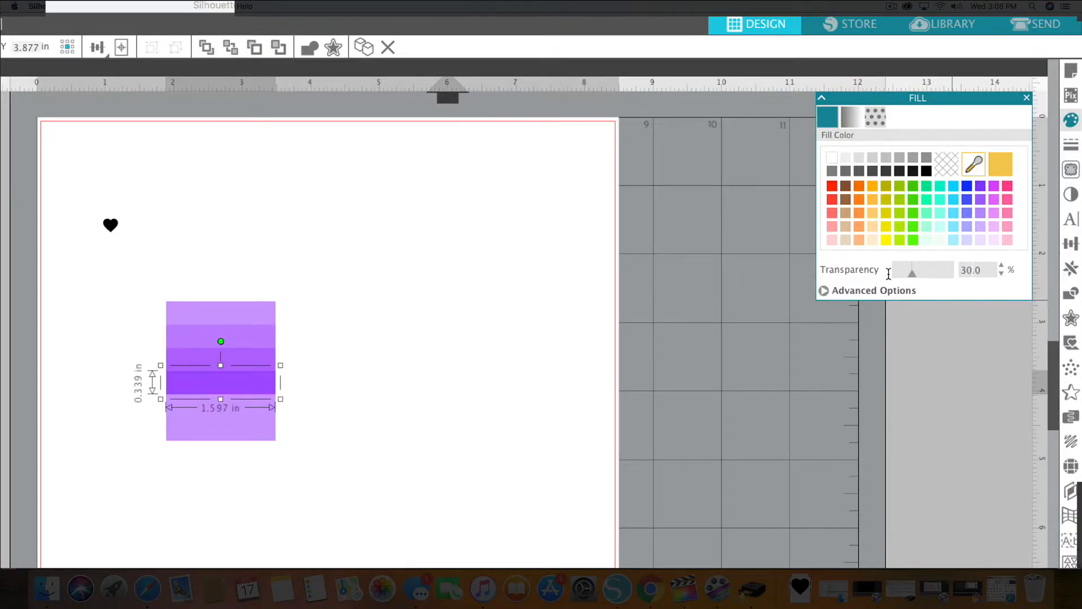
click(213, 414)
double_click(976, 271)
text(2)
key(Return)
Step: Set the fill transparency of the lowest stripe to 10% and deselect it
click(191, 433)
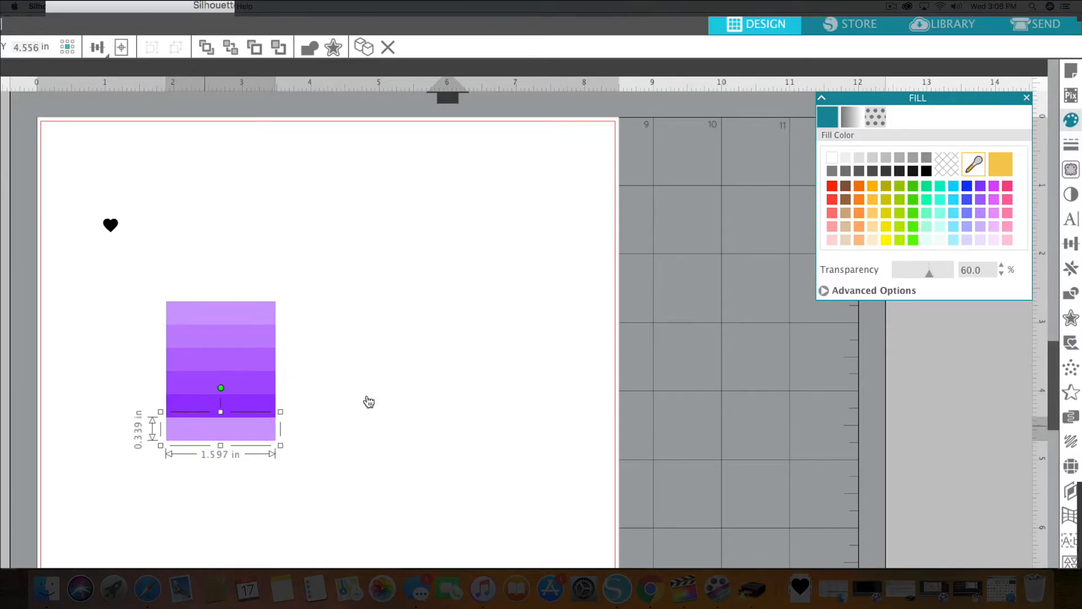
drag(995, 270, 924, 271)
text(0)
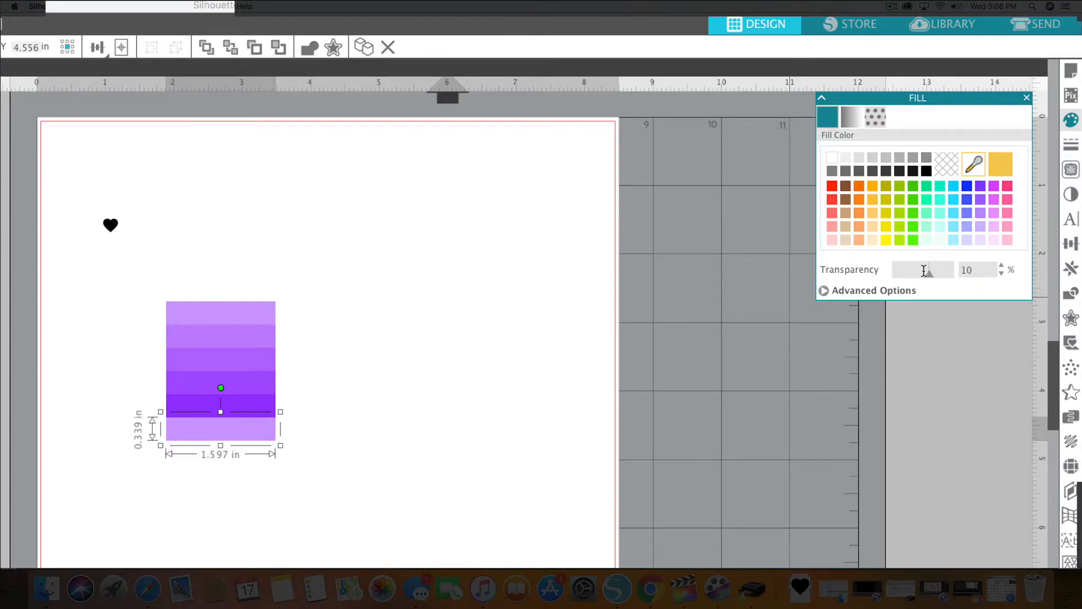
key(Return)
click(134, 176)
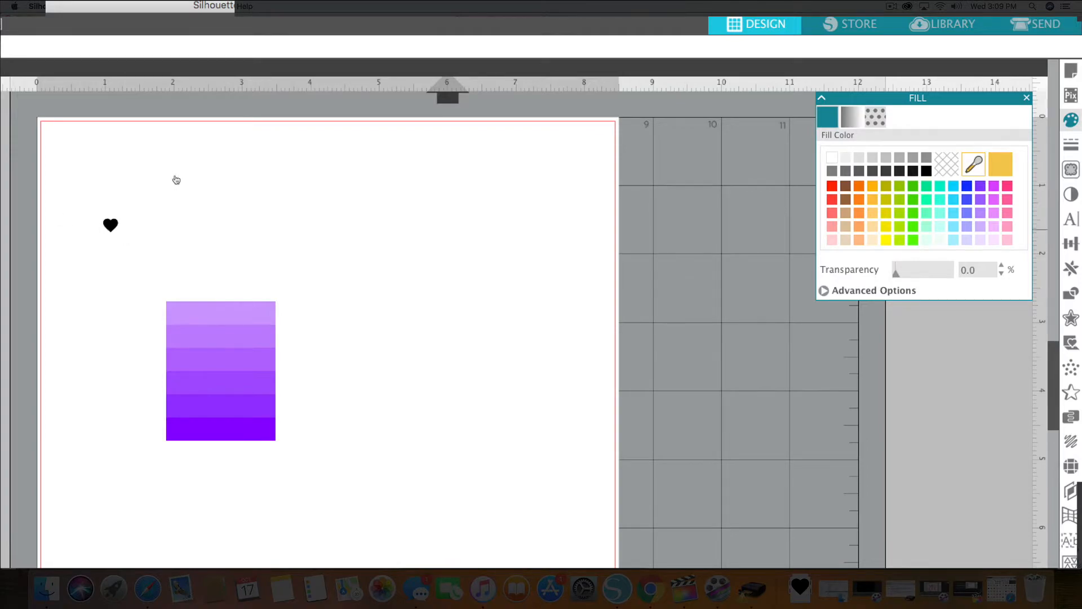
Step: Nudge the top stripe slightly upward and undo the move
click(247, 313)
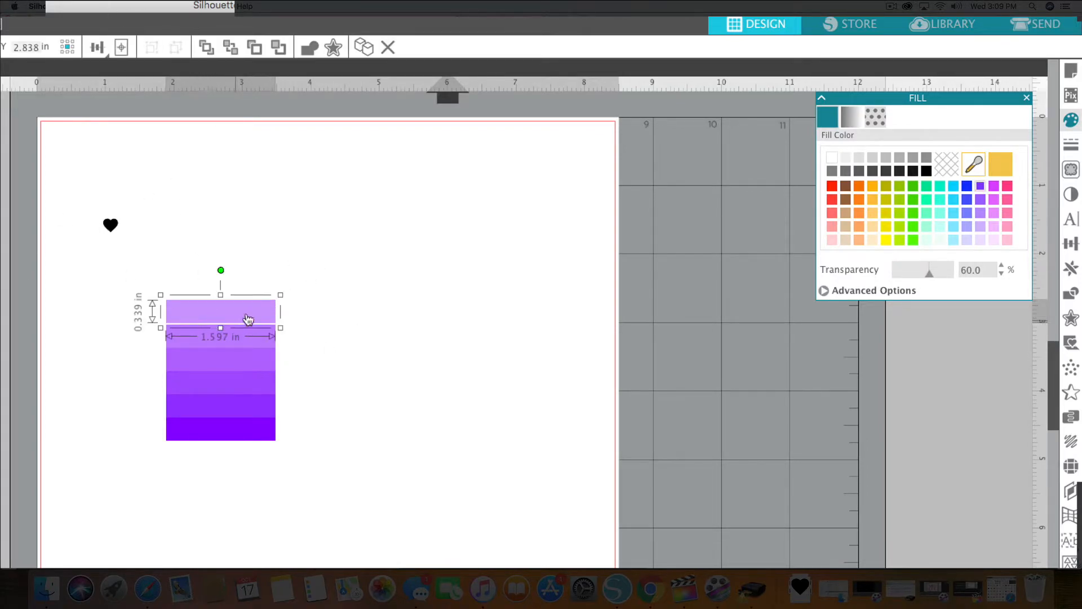
click(128, 34)
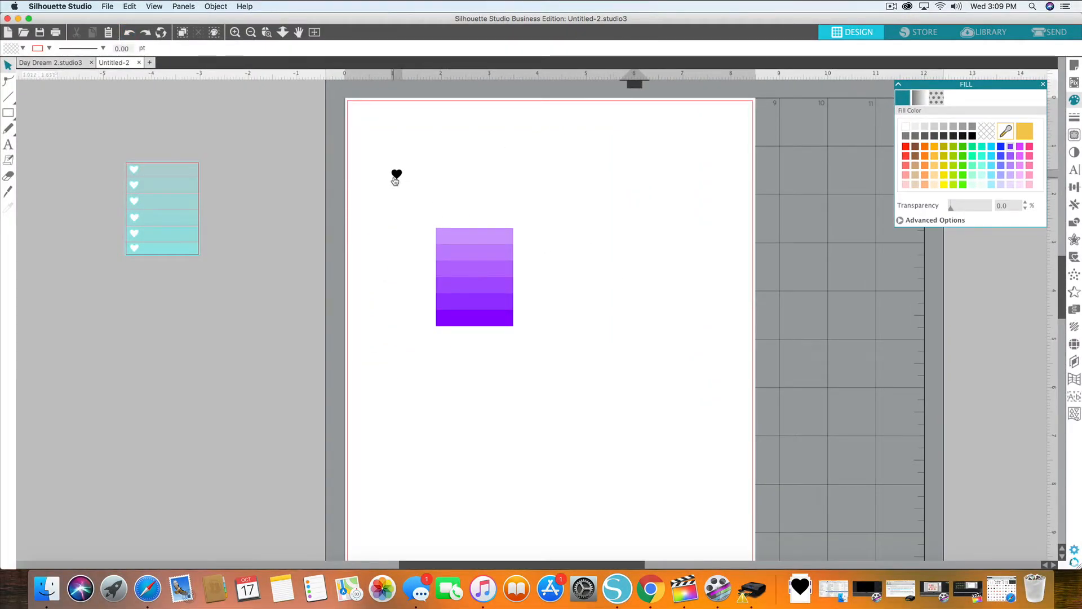
Step: Fill the black heart with white and move it above the left part of the purple stripes
click(396, 177)
click(906, 128)
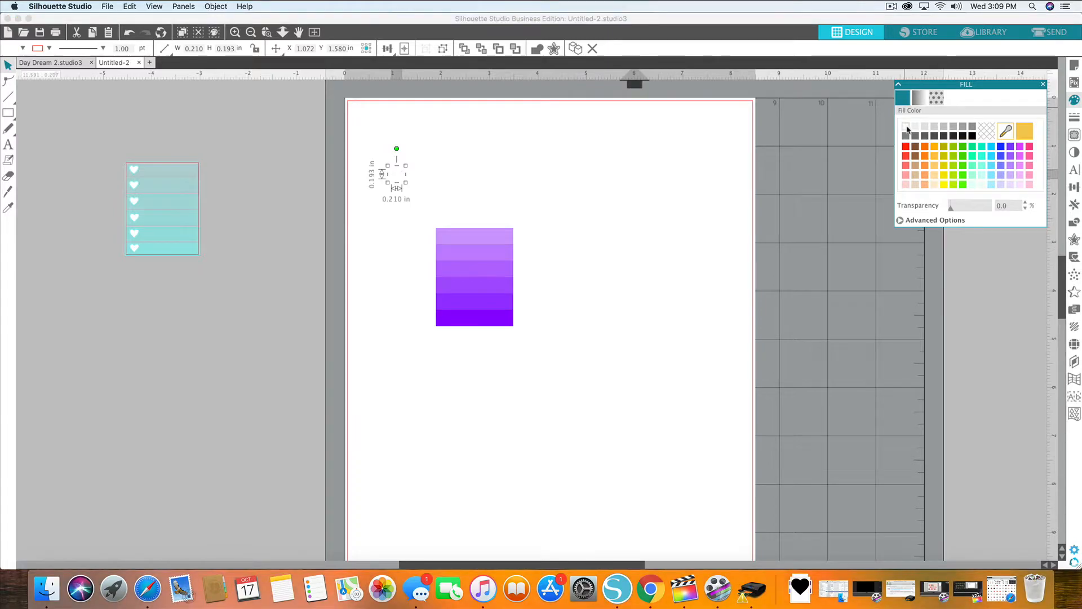
drag(397, 172, 451, 174)
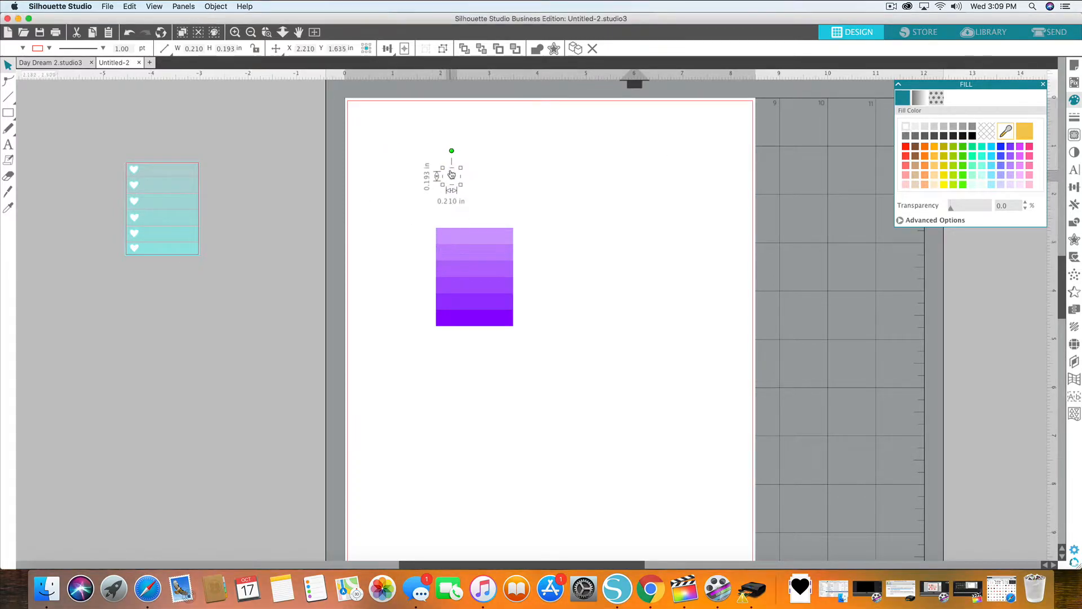
Step: Bring the white heart to the front and move it onto the left end of the top purple stripe
click(462, 51)
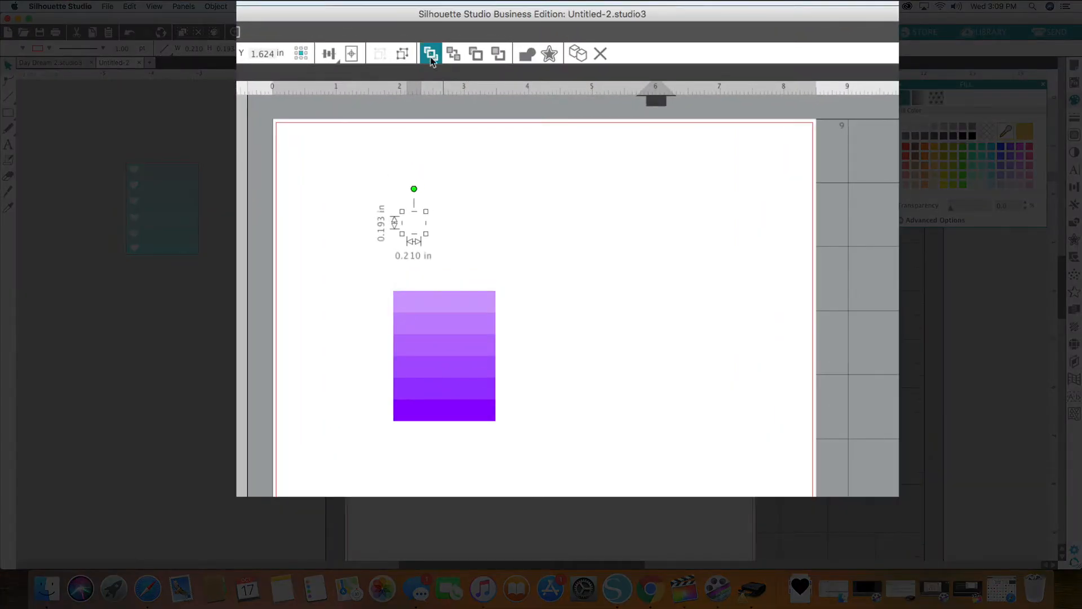
drag(452, 182, 451, 195)
mouse_move(413, 251)
mouse_down()
mouse_move(404, 306)
mouse_move(431, 253)
mouse_up()
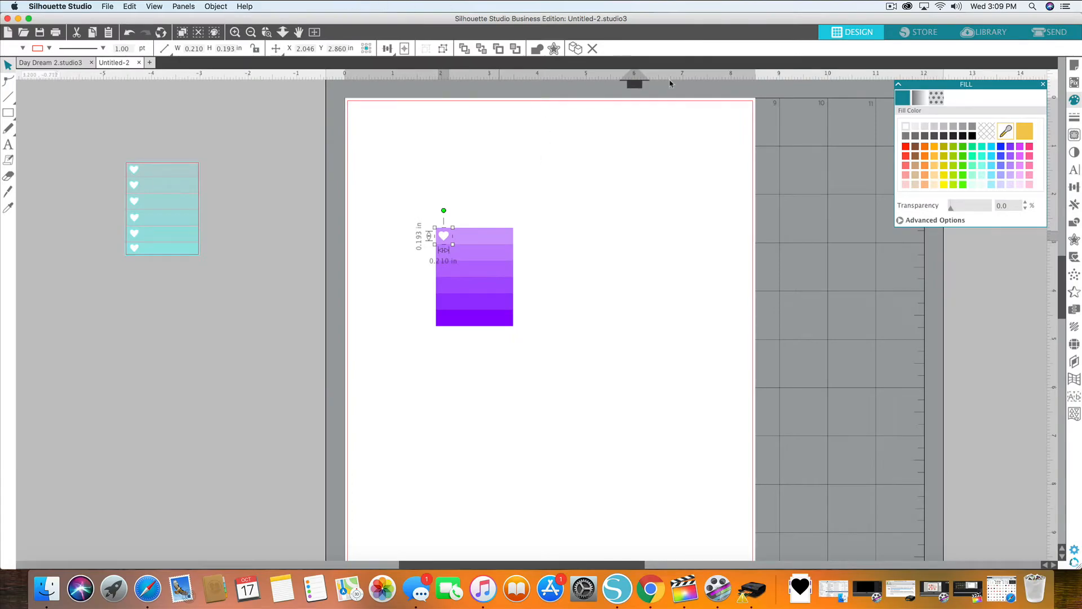
Step: Move the top heart of the teal example onto the page and return it to its stripe
drag(136, 169, 399, 162)
click(401, 164)
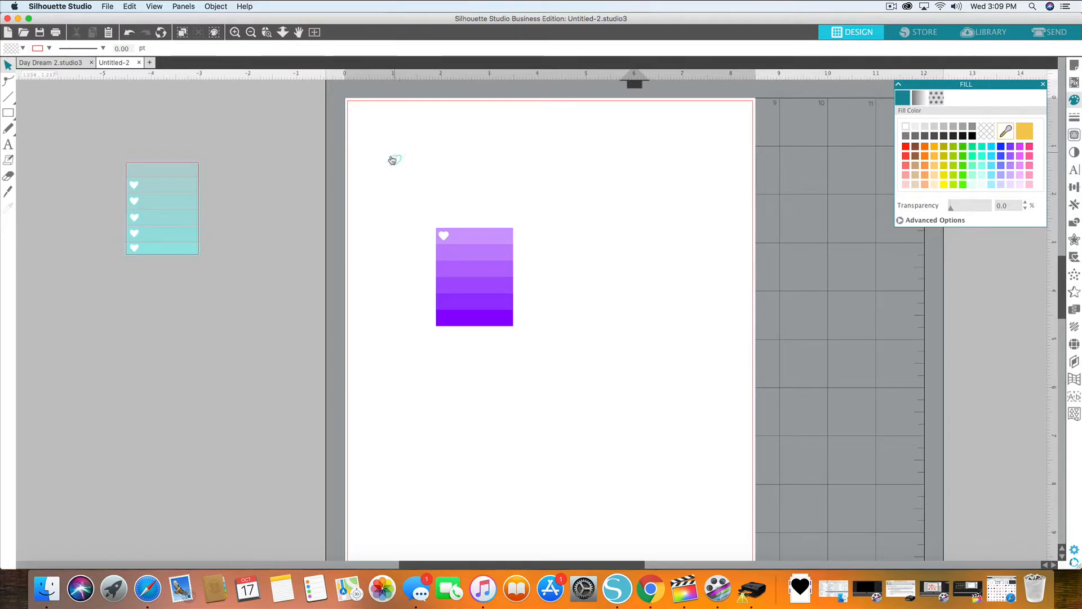
drag(396, 163, 133, 171)
click(155, 221)
Step: Shift the white heart slightly inward on the top purple stripe and keep it selected
click(445, 240)
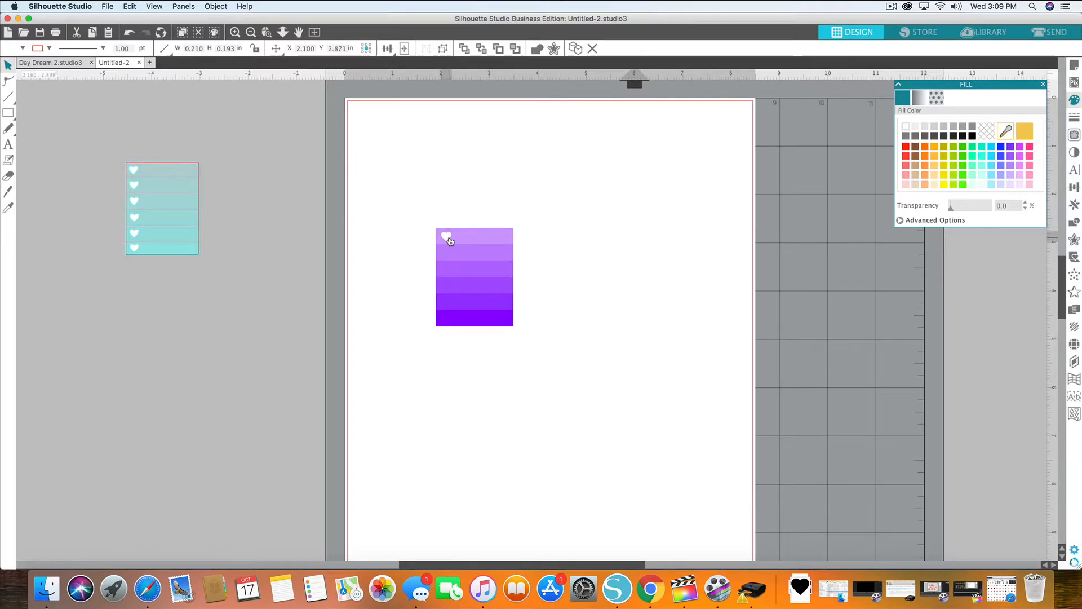
click(449, 269)
click(446, 237)
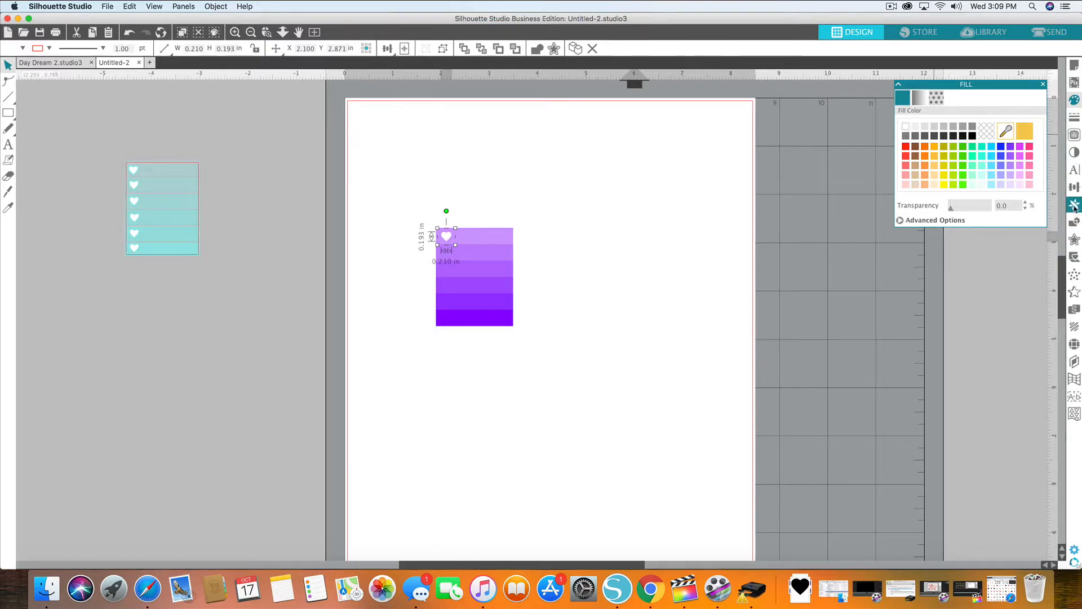
Step: Duplicate the white heart downward five times and move the lowest copy onto the lowest purple stripe
click(1075, 206)
click(1014, 115)
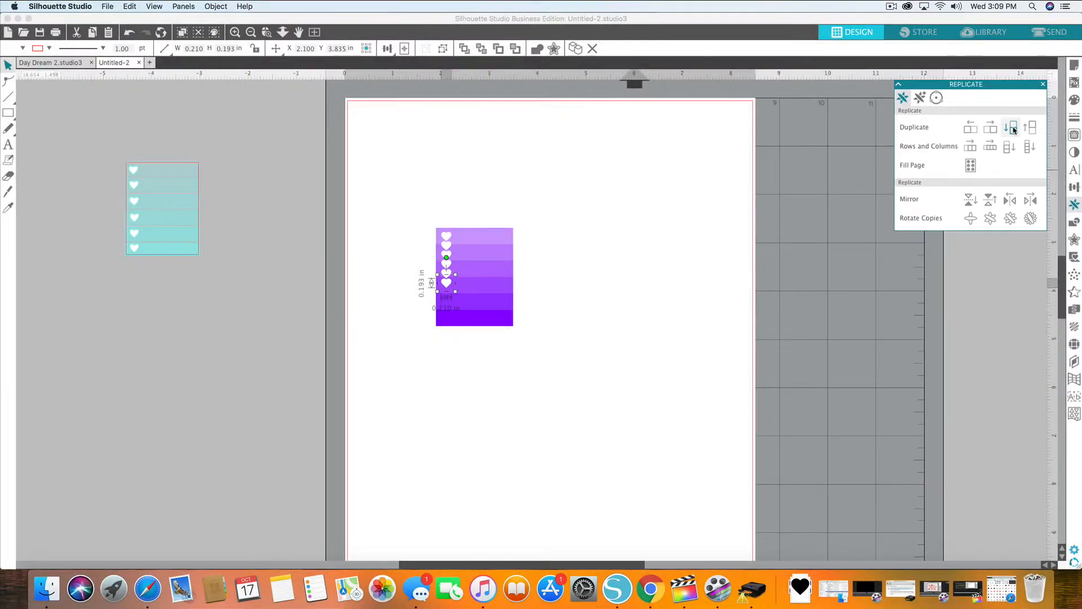
click(600, 295)
drag(447, 283, 446, 320)
click(446, 320)
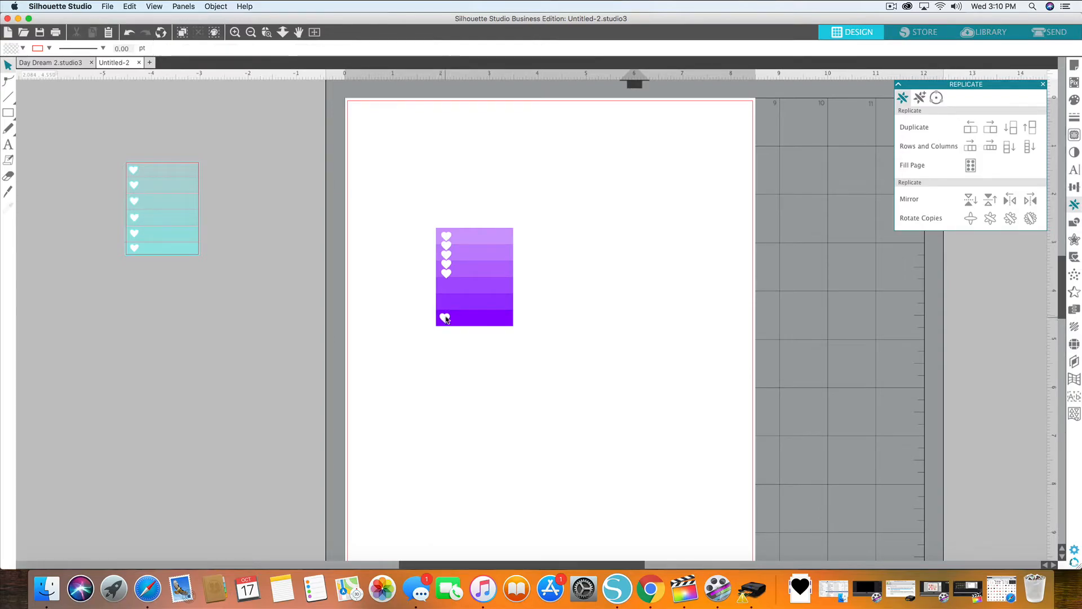
Step: Undo the heart move and the five duplications
click(129, 33)
click(129, 32)
click(129, 32)
click(129, 33)
click(129, 33)
click(129, 33)
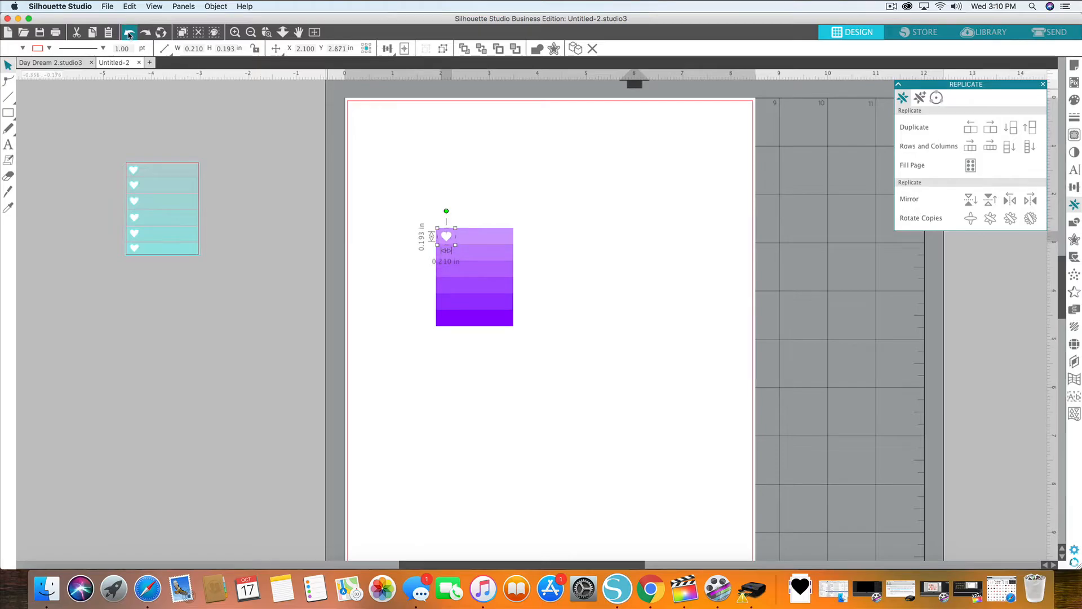
Step: Fill the heart with magenta and move it just outside the left edge of the top purple stripe
click(1075, 100)
click(1020, 147)
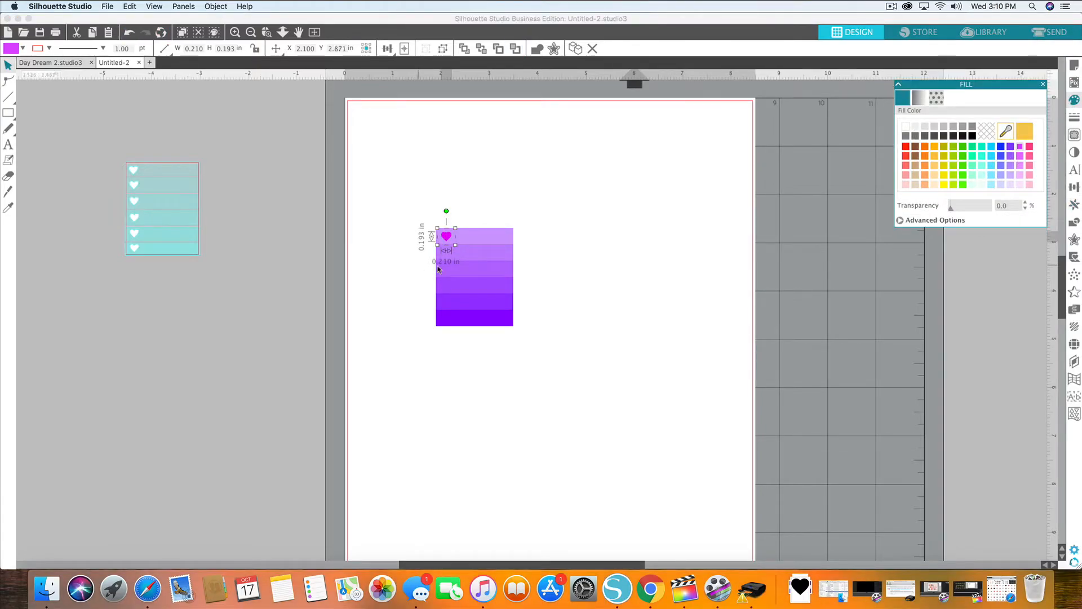
drag(444, 239, 428, 240)
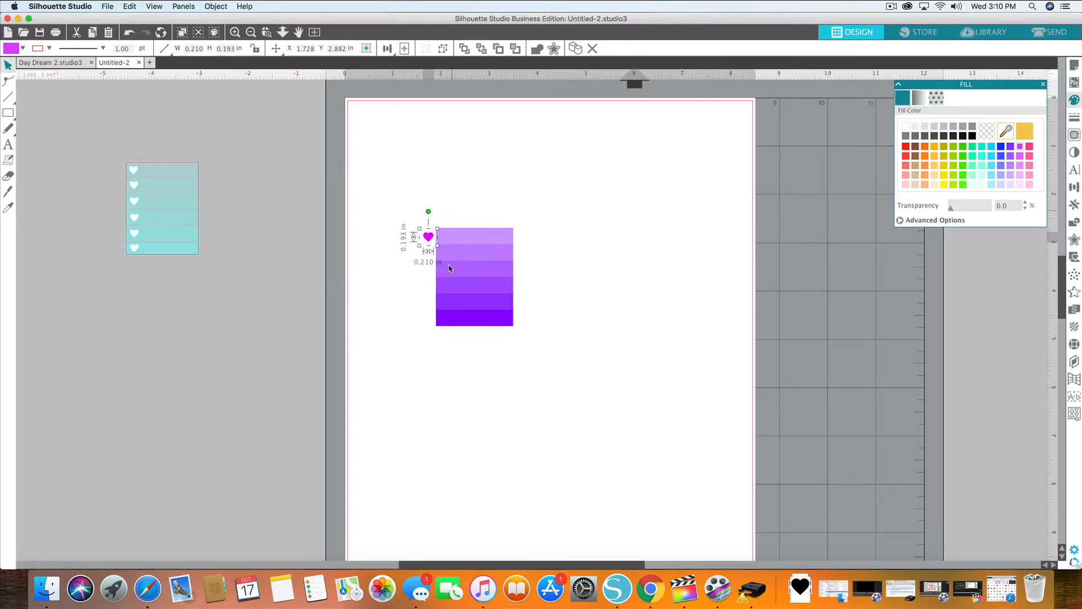
drag(430, 242, 429, 241)
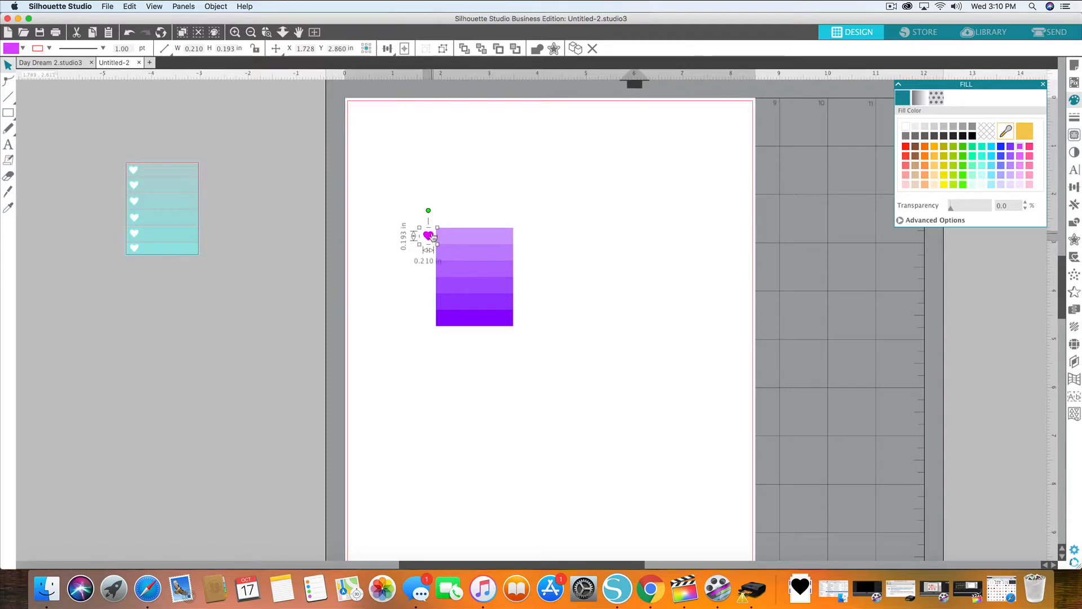
Step: Duplicate the magenta heart downward five times to form a column of six
click(1075, 204)
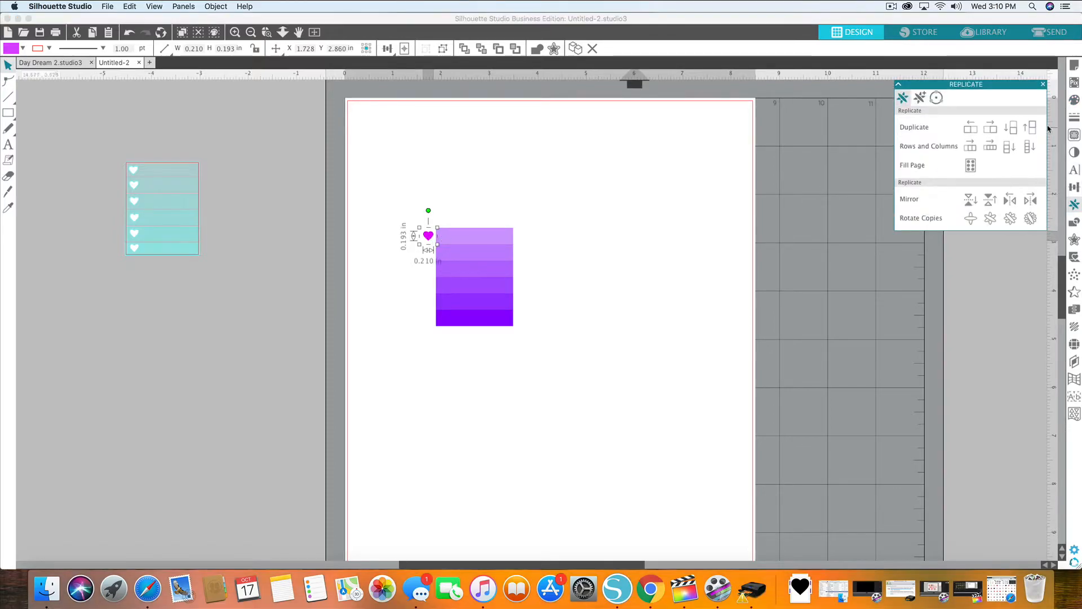
click(1012, 129)
click(1011, 130)
click(1012, 130)
click(1012, 130)
click(1011, 129)
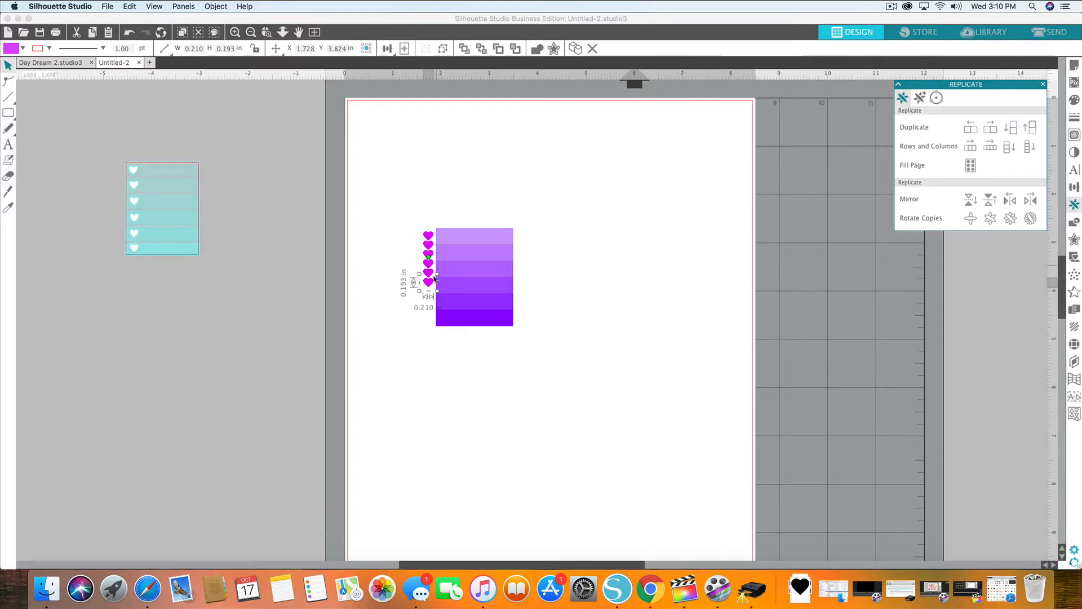
Step: Spread the magenta heart copies downward so that one heart sits beside each purple stripe
drag(434, 278, 428, 303)
drag(428, 321, 427, 323)
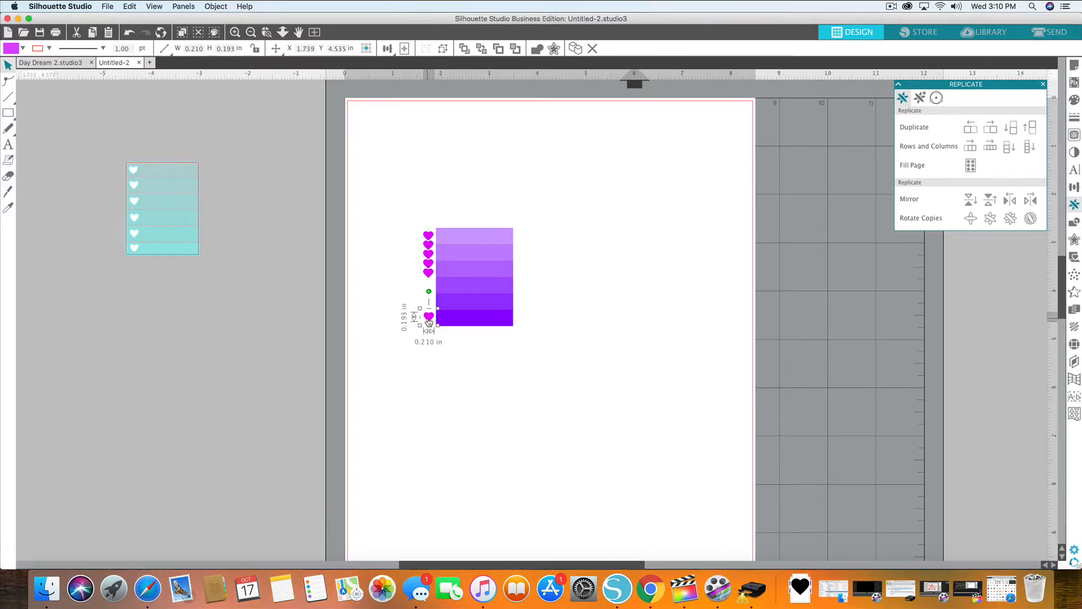
drag(428, 279, 432, 320)
mouse_move(428, 263)
mouse_down()
mouse_move(429, 287)
mouse_move(429, 257)
mouse_up()
click(428, 238)
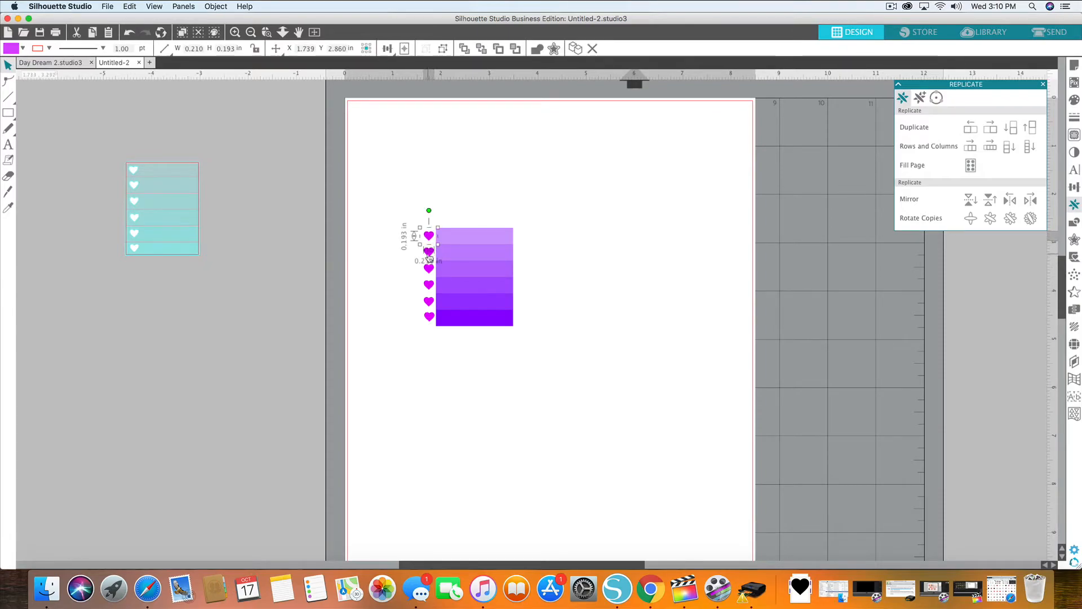
click(392, 264)
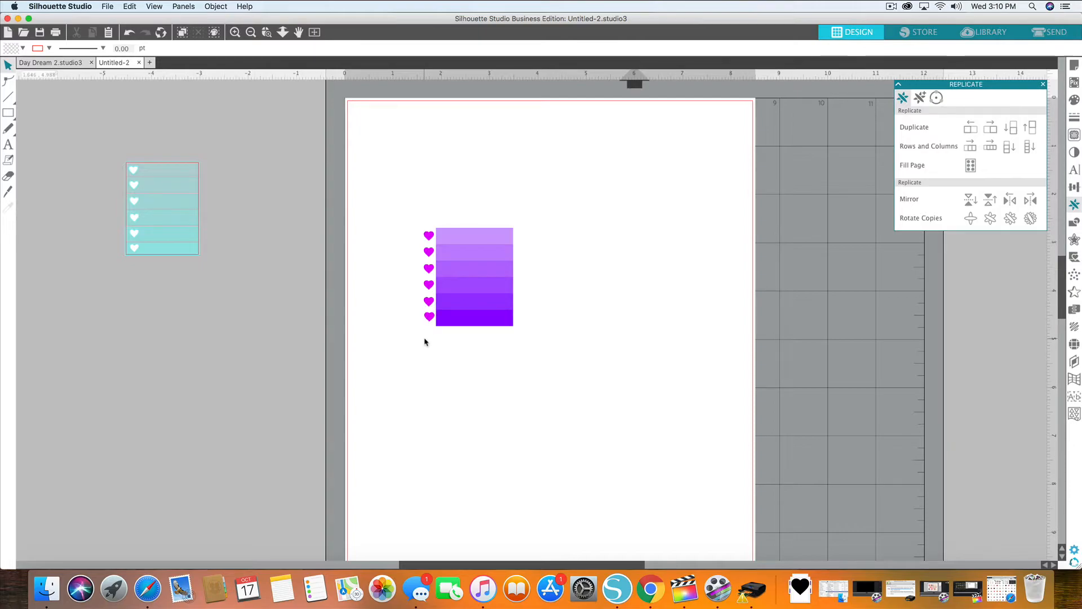
Step: Select all six magenta hearts and space them evenly in the vertical direction
drag(428, 338, 420, 230)
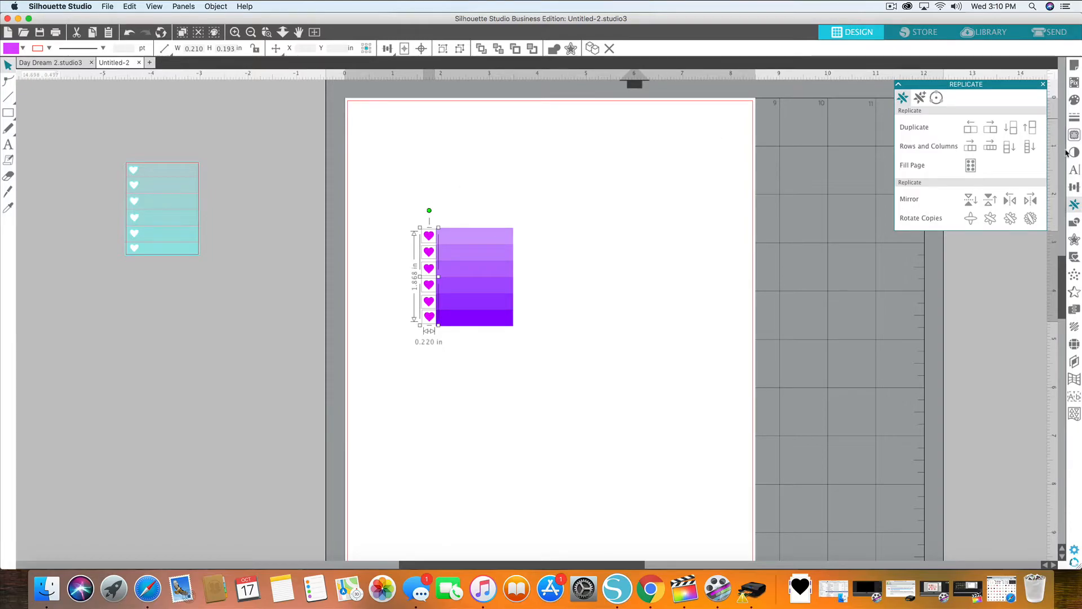
click(1074, 189)
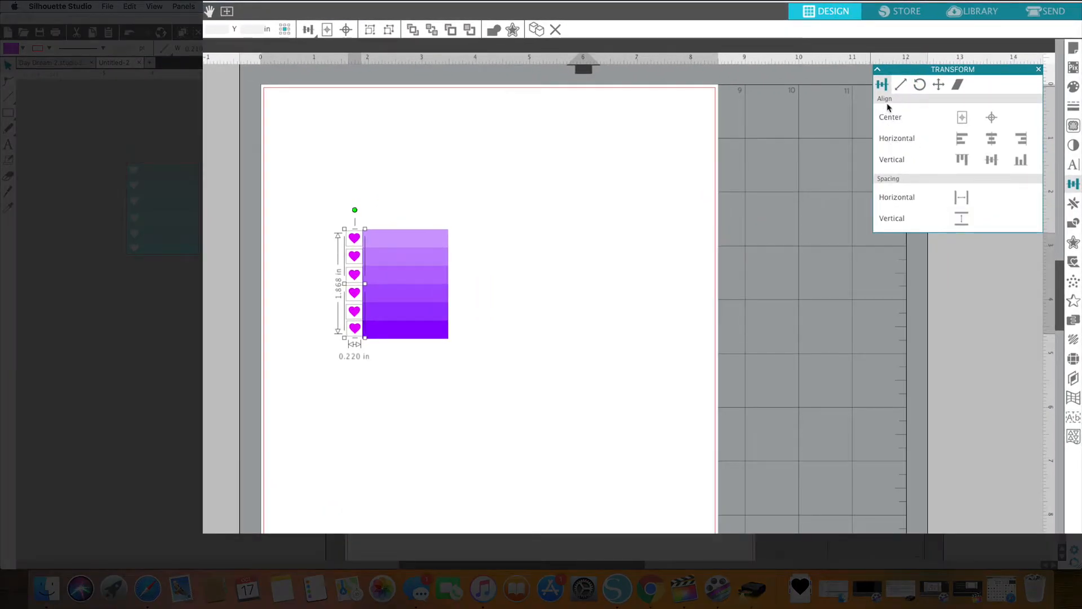
click(961, 220)
click(963, 203)
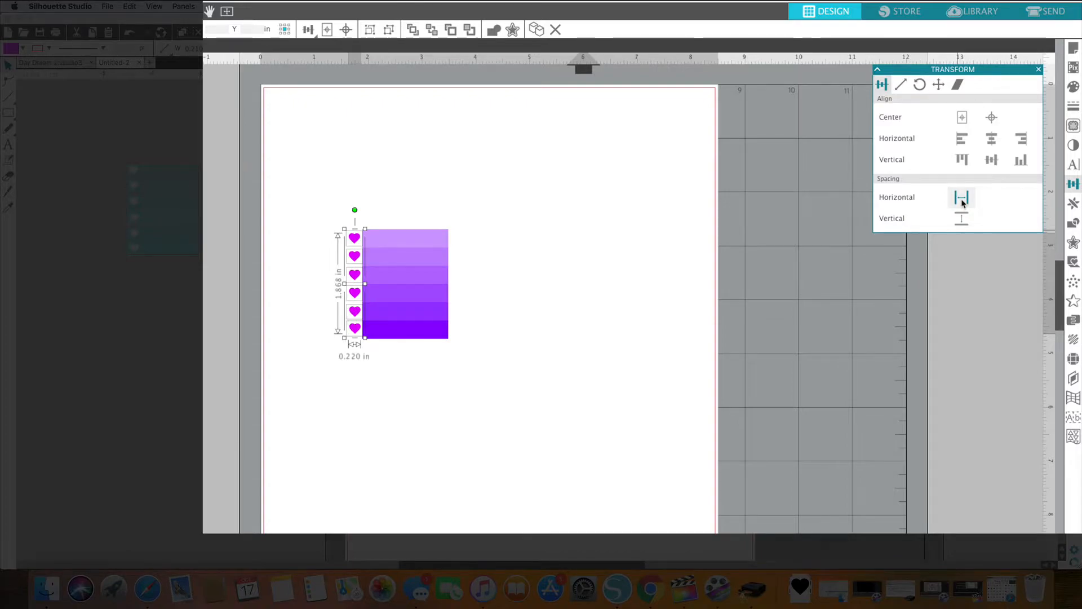
click(961, 227)
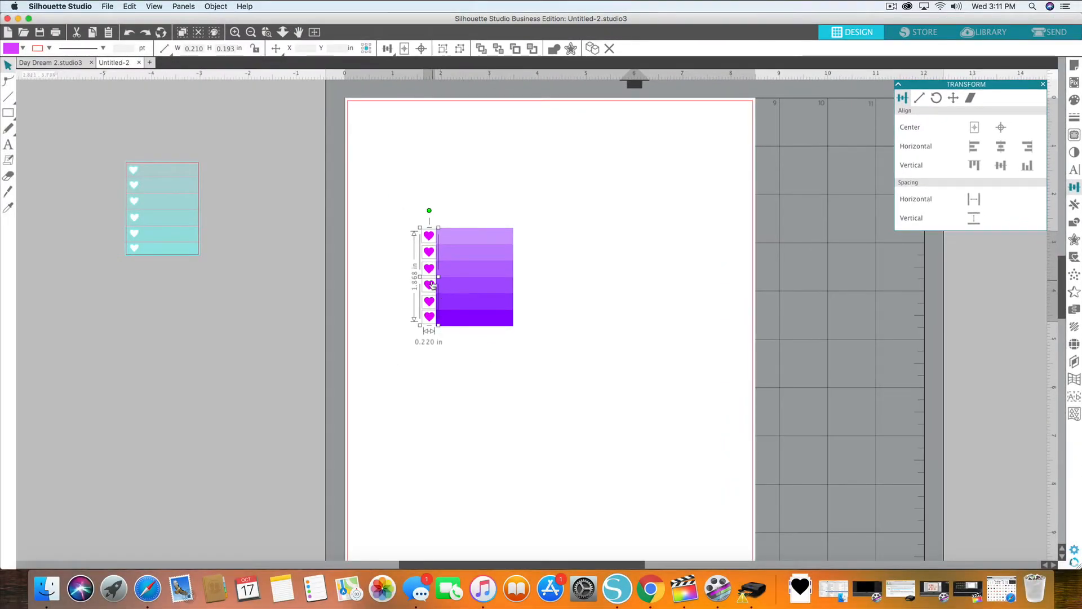
Step: Move the six hearts onto the left ends of the purple stripes and fill them with white
drag(432, 284, 447, 286)
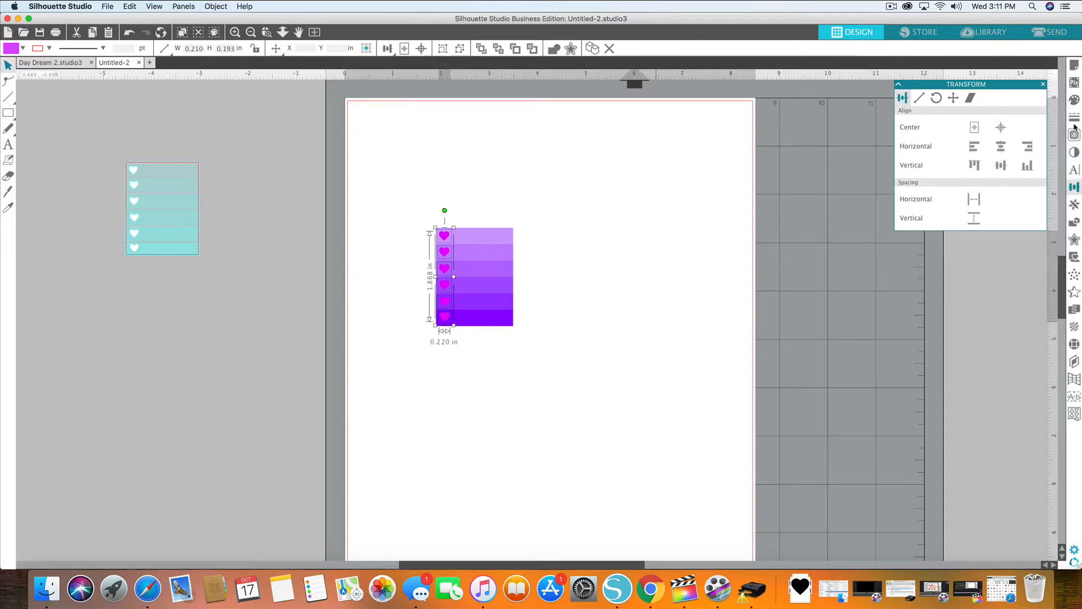
click(1075, 100)
click(907, 127)
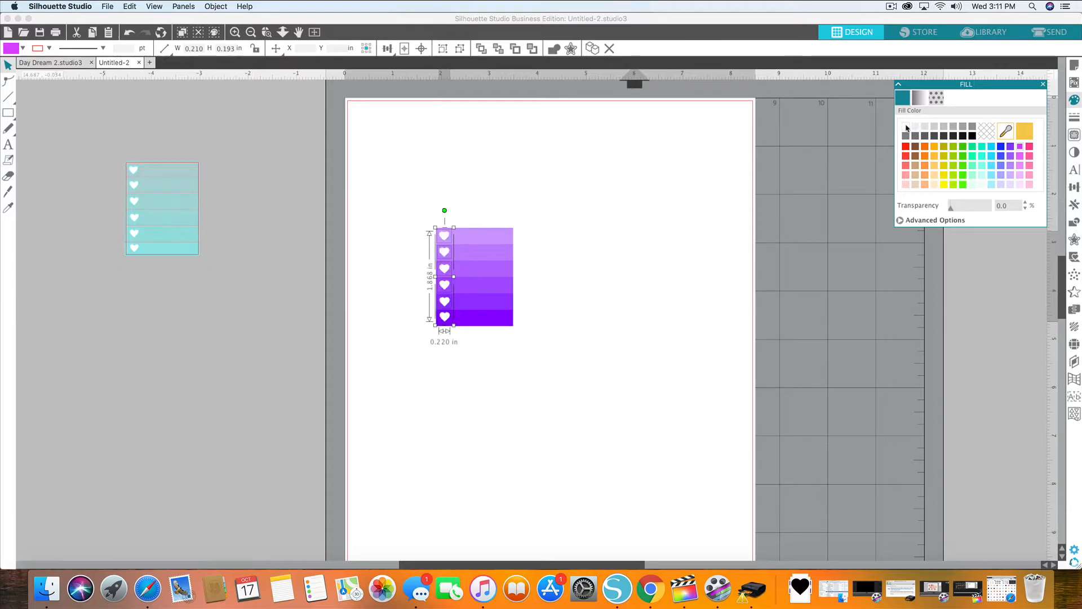
click(541, 218)
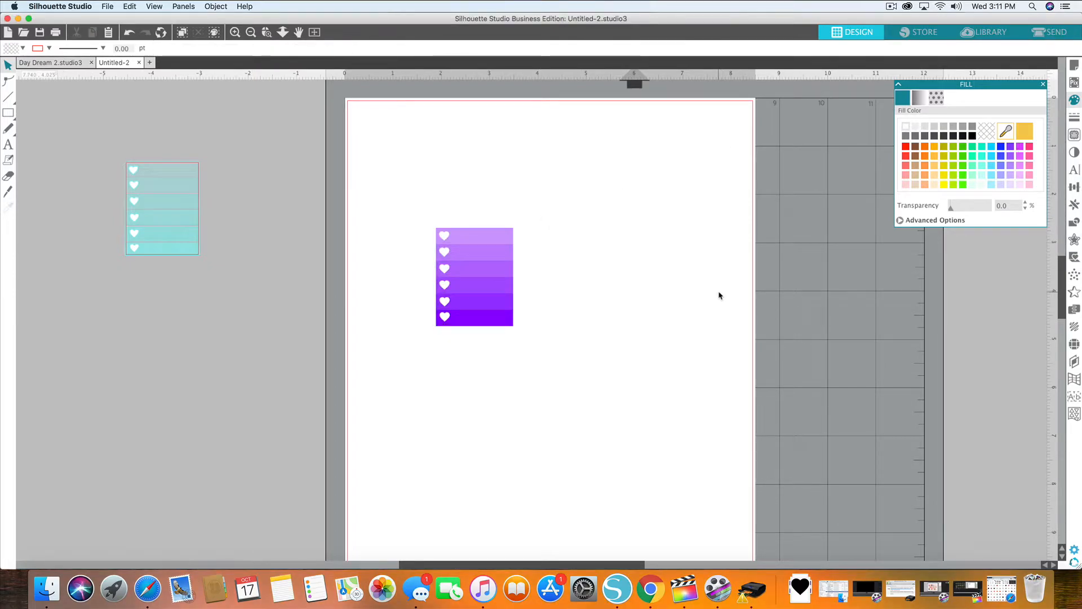
Step: Nudge the lowest white heart slightly downward within the darkest stripe
click(445, 318)
click(457, 352)
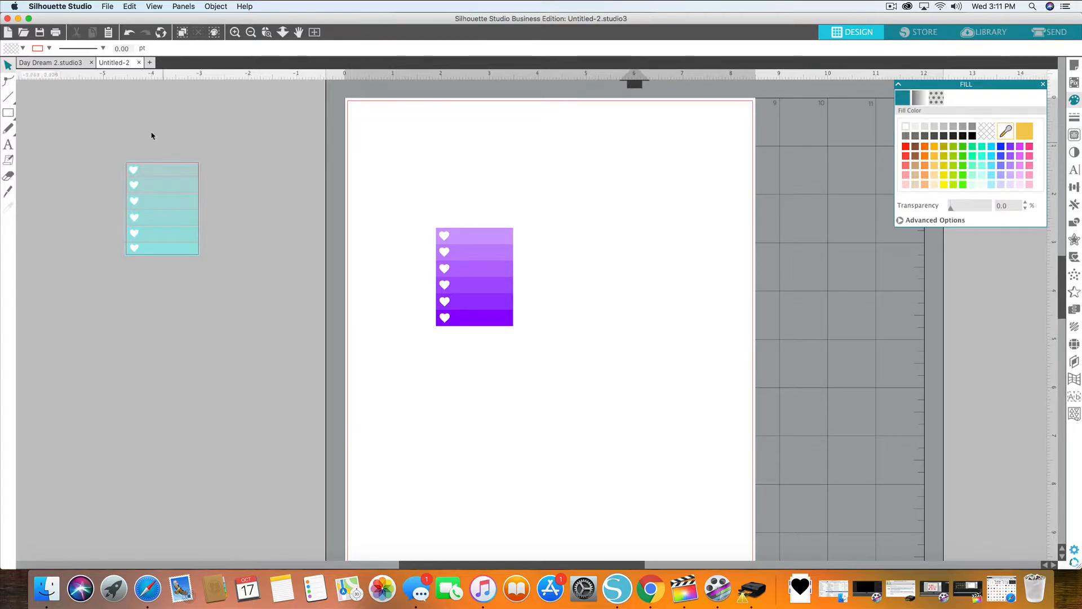
Step: Draw an unfilled rectangle about 1.54 by 2.00 in around the outer edge of the purple stripes
click(9, 128)
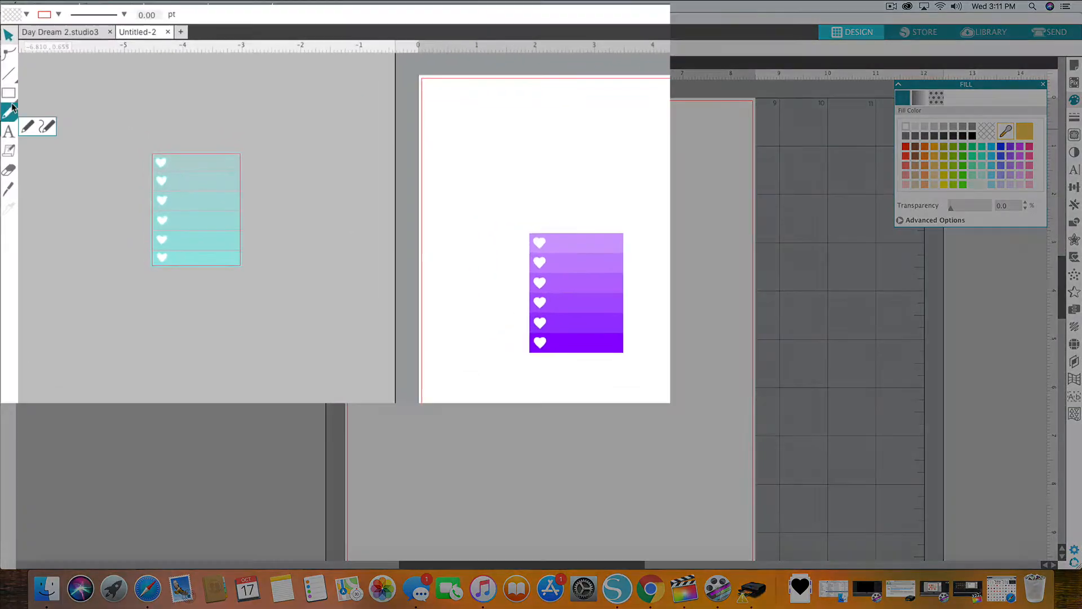
click(9, 94)
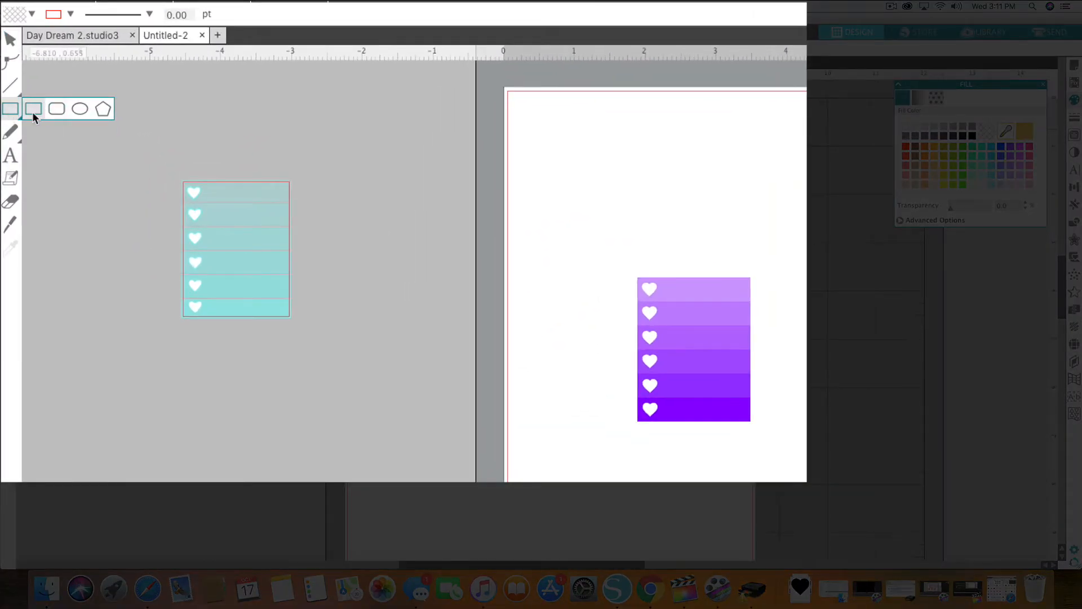
click(35, 113)
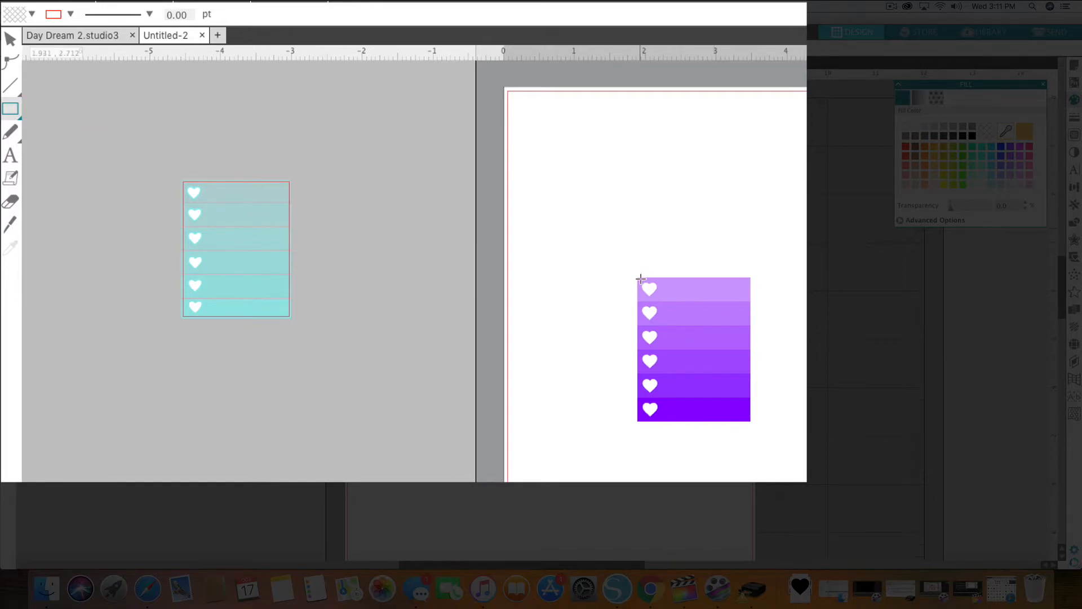
drag(639, 279, 748, 419)
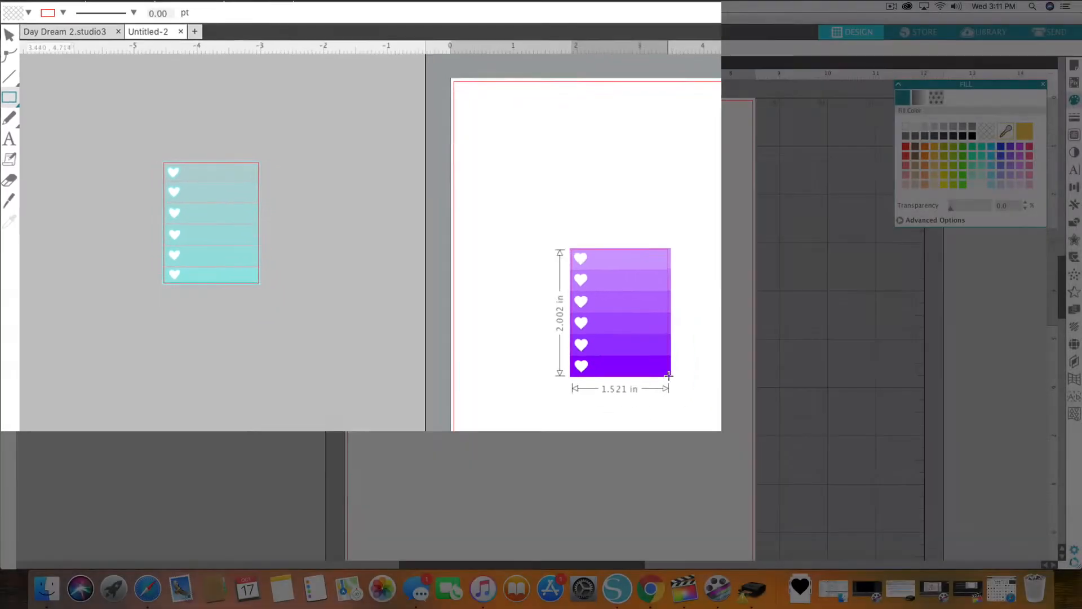
drag(668, 374, 671, 374)
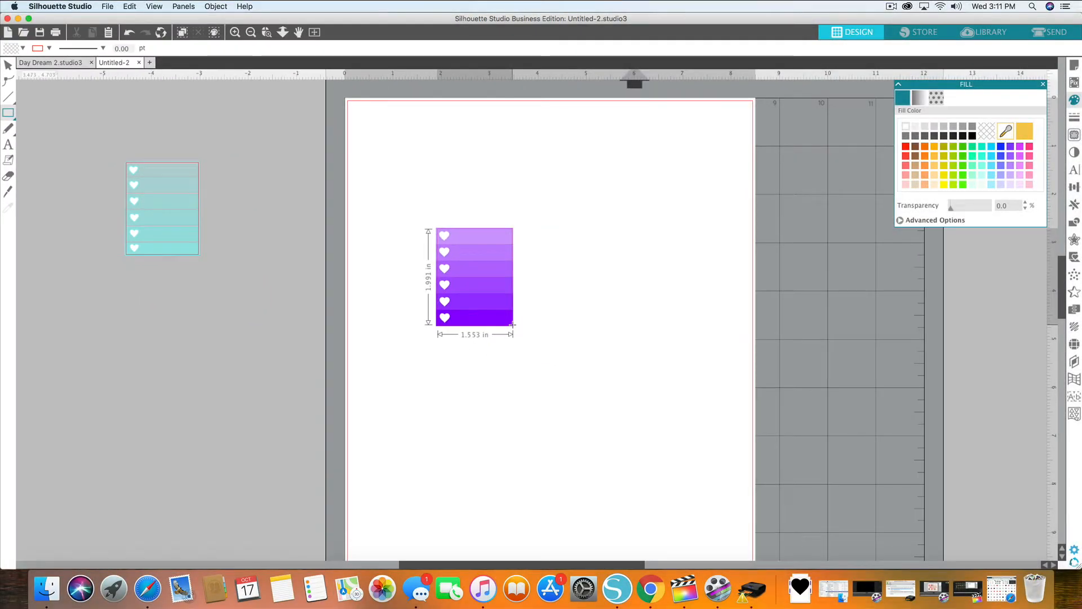
drag(512, 325, 513, 325)
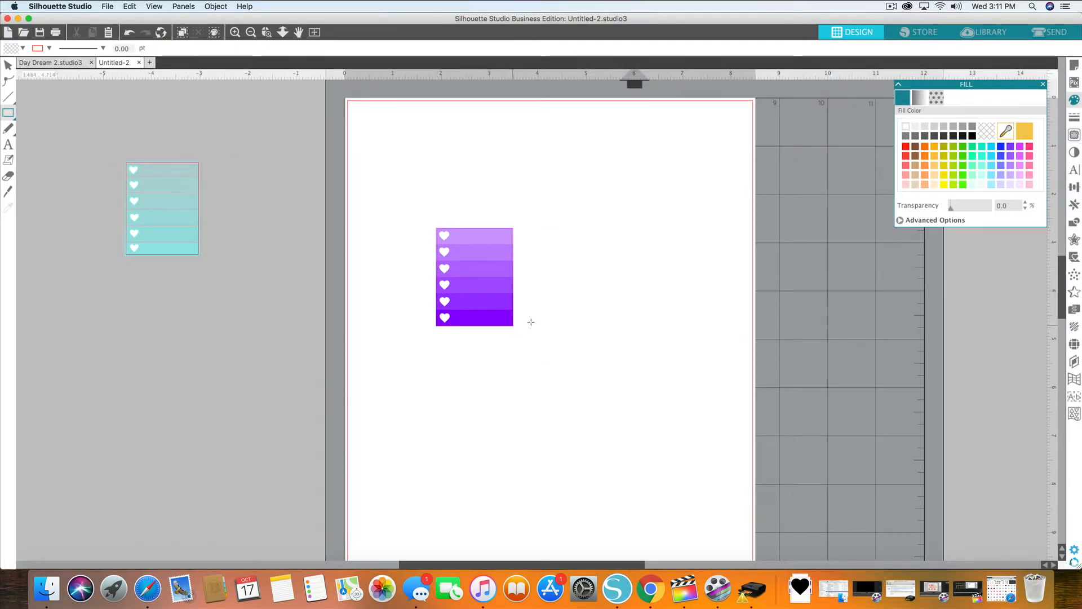
click(8, 65)
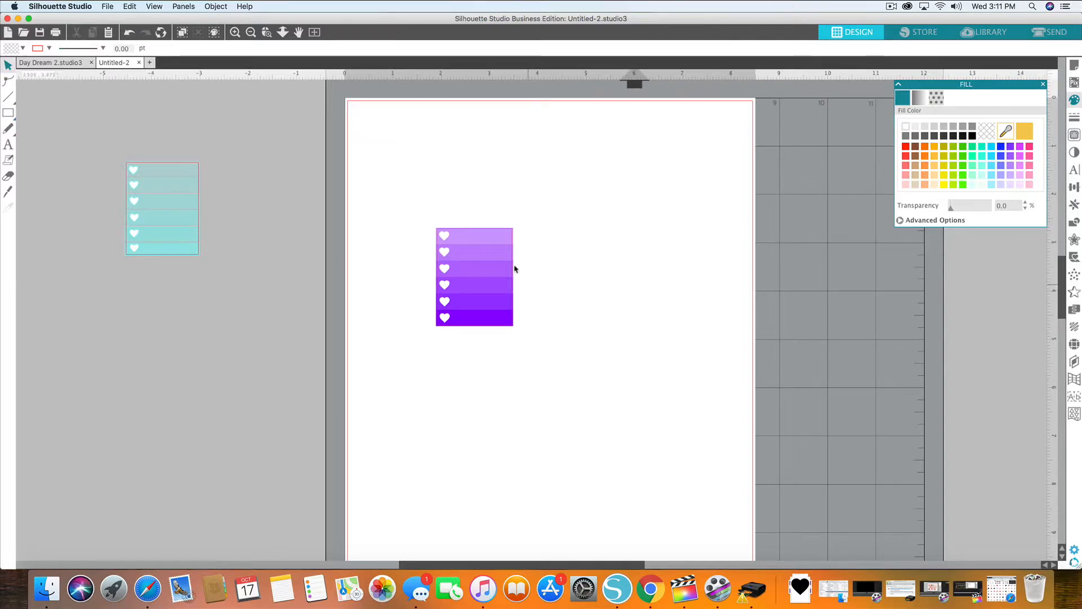
Step: Resize the outline rectangle around the purple stripes to 1.5 in wide and 1.9 in high
click(511, 232)
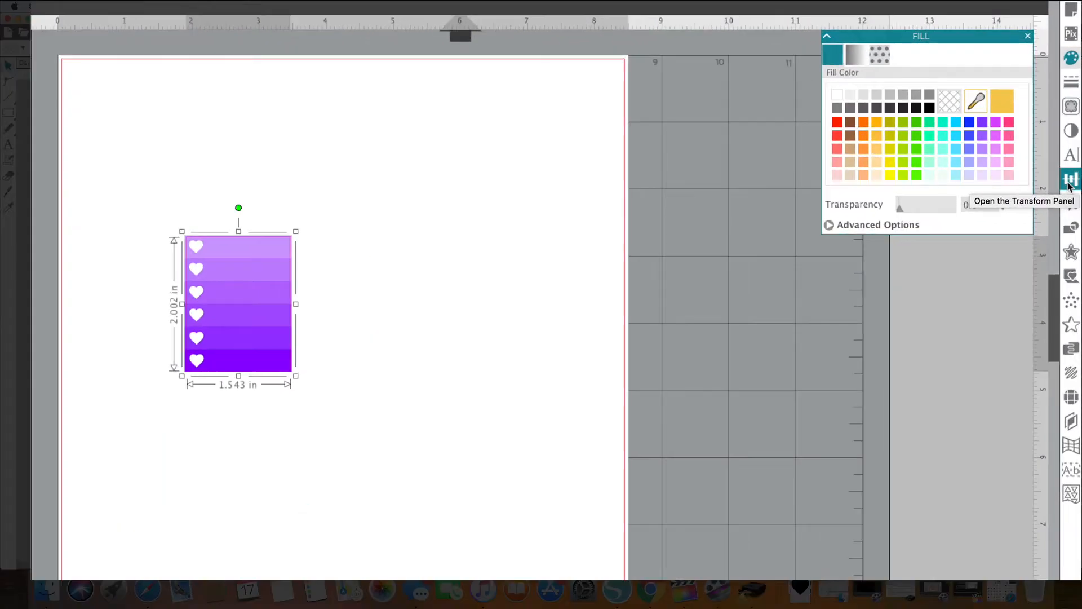
click(1068, 182)
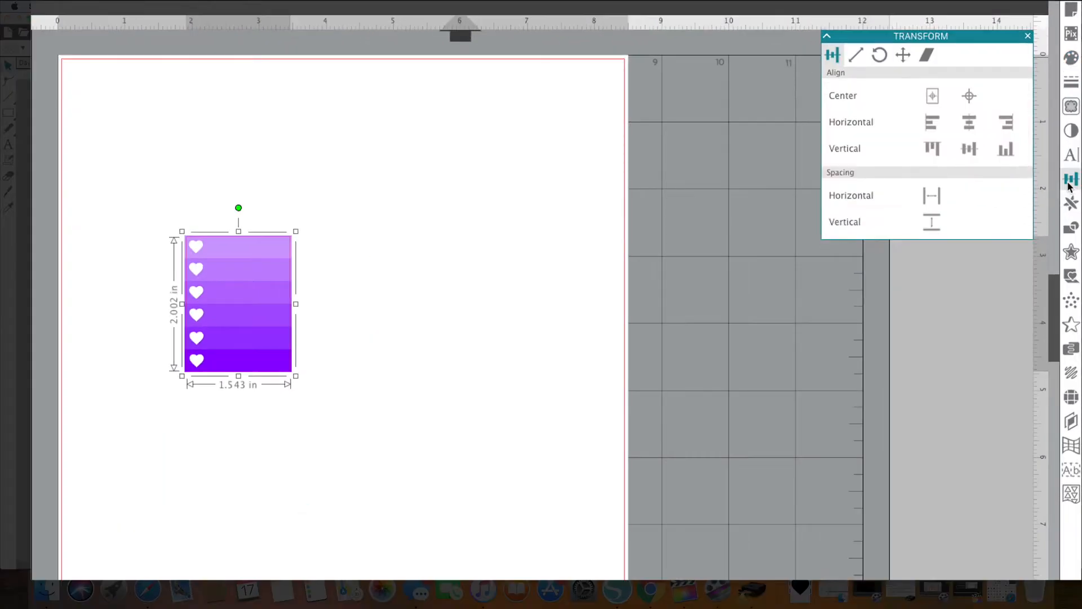
click(856, 56)
drag(991, 205, 981, 204)
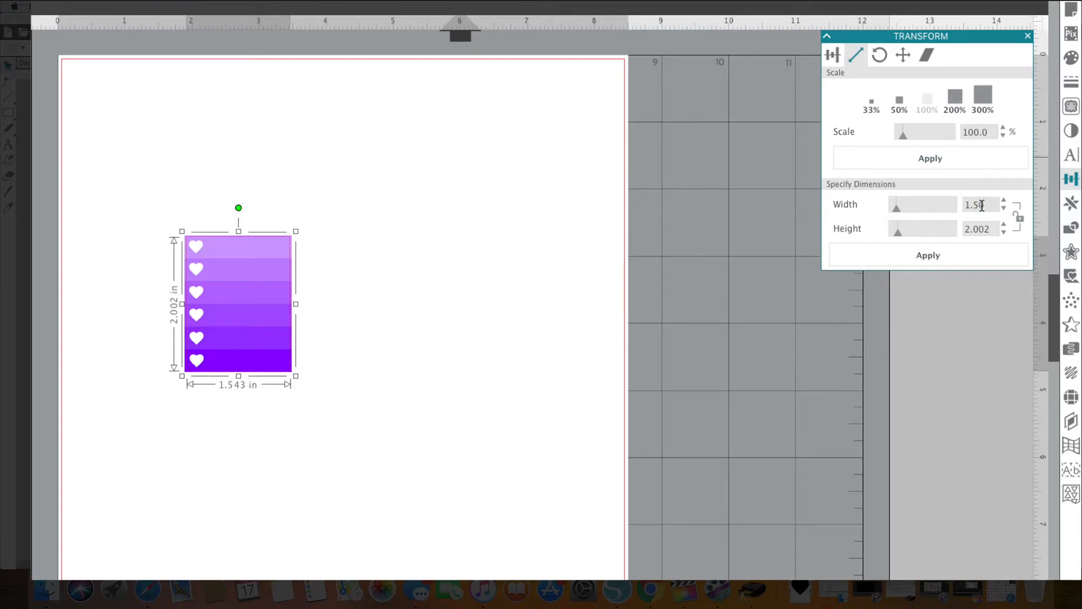
drag(992, 229, 945, 229)
text(1)
key(Return)
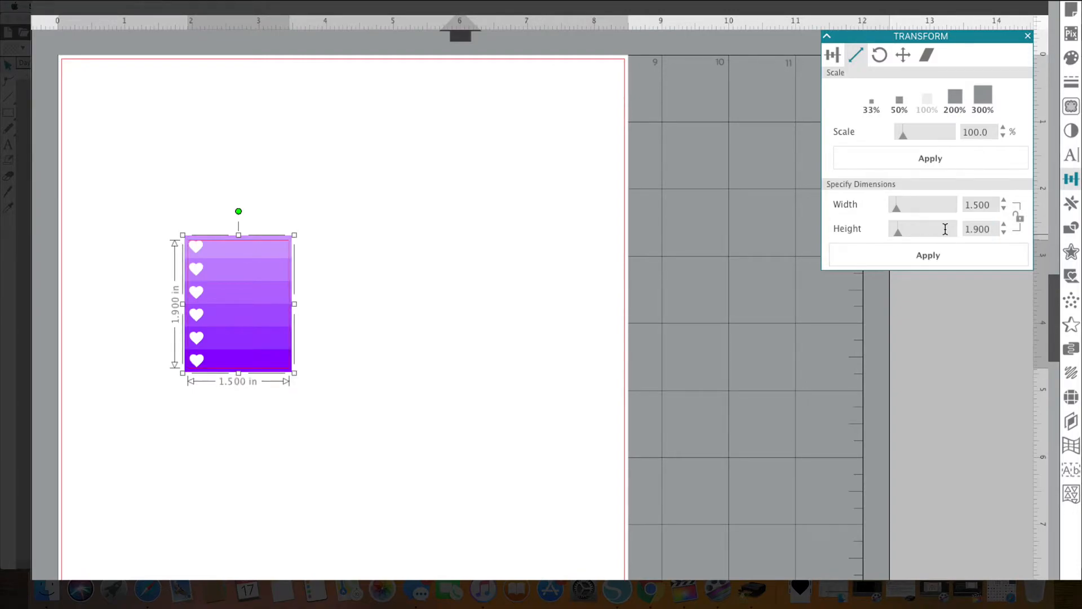
Step: Move the outline rectangle off the purple stripes and reduce the combined height of the stripes and hearts to about 1.95 in
click(404, 245)
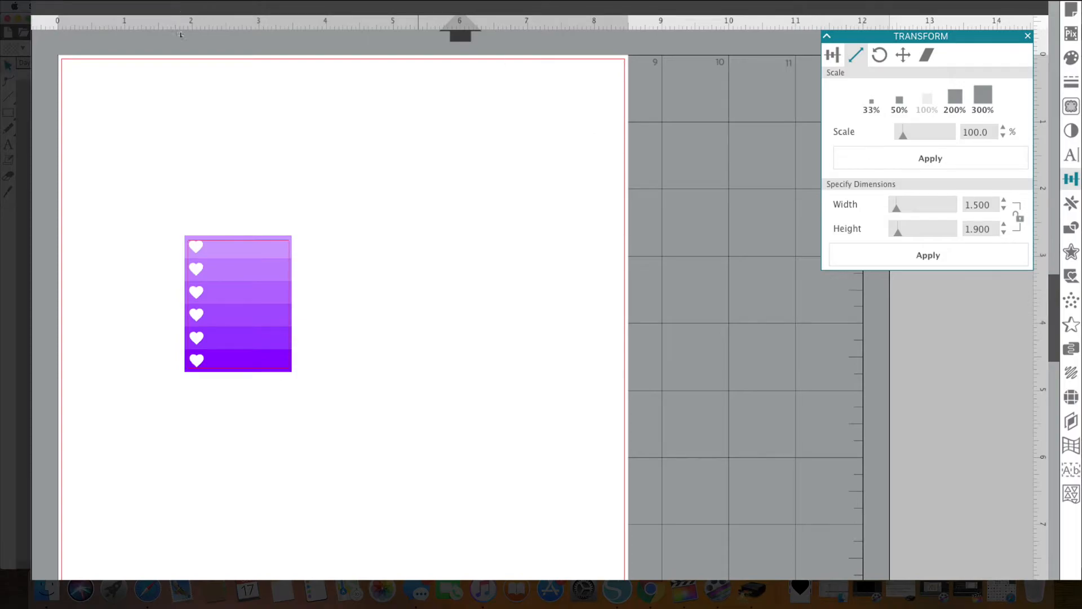
click(232, 34)
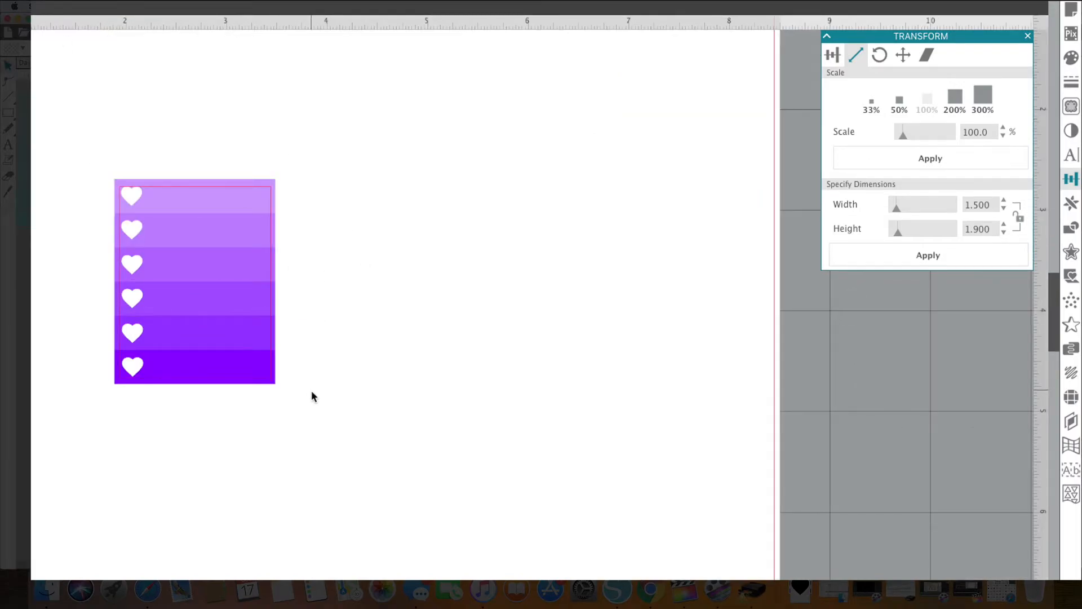
drag(193, 193, 371, 193)
drag(251, 385, 106, 152)
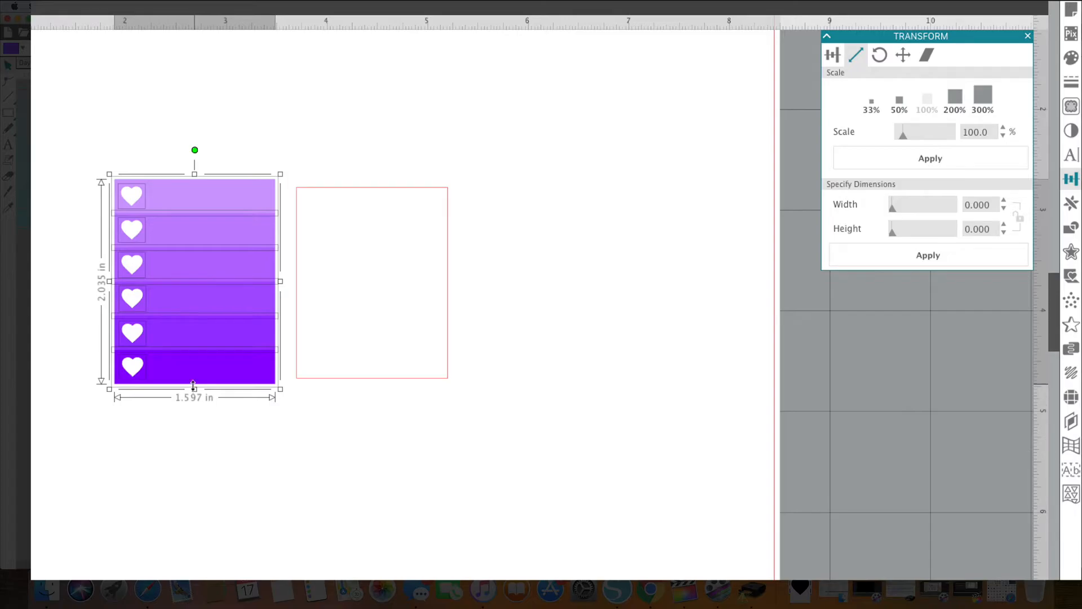
drag(193, 385, 193, 378)
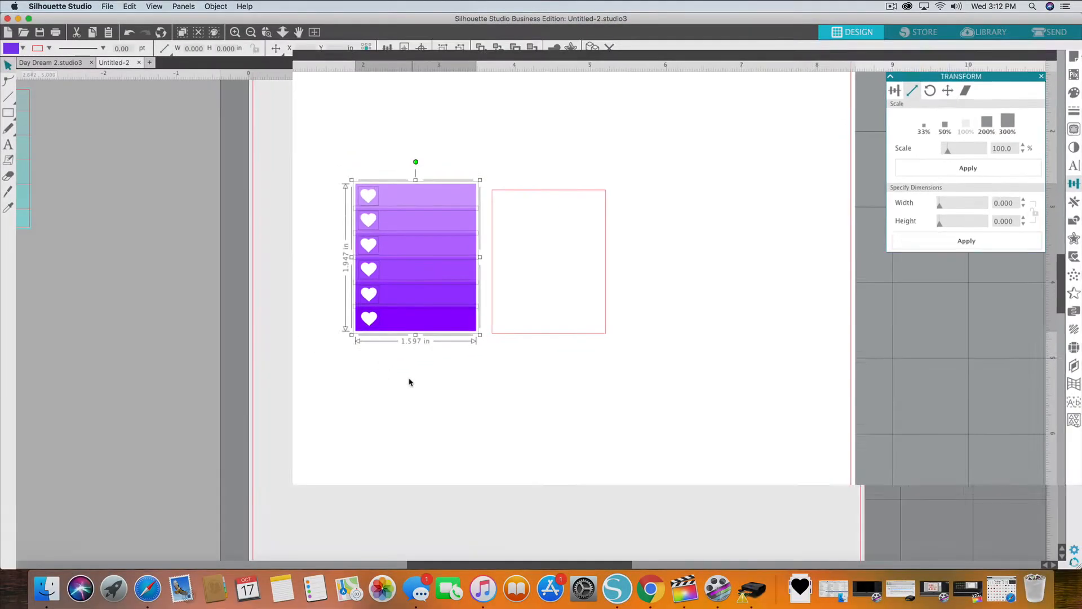
Step: Move the outline rectangle back over the purple stripes
click(186, 441)
drag(378, 187, 186, 185)
drag(437, 193, 449, 193)
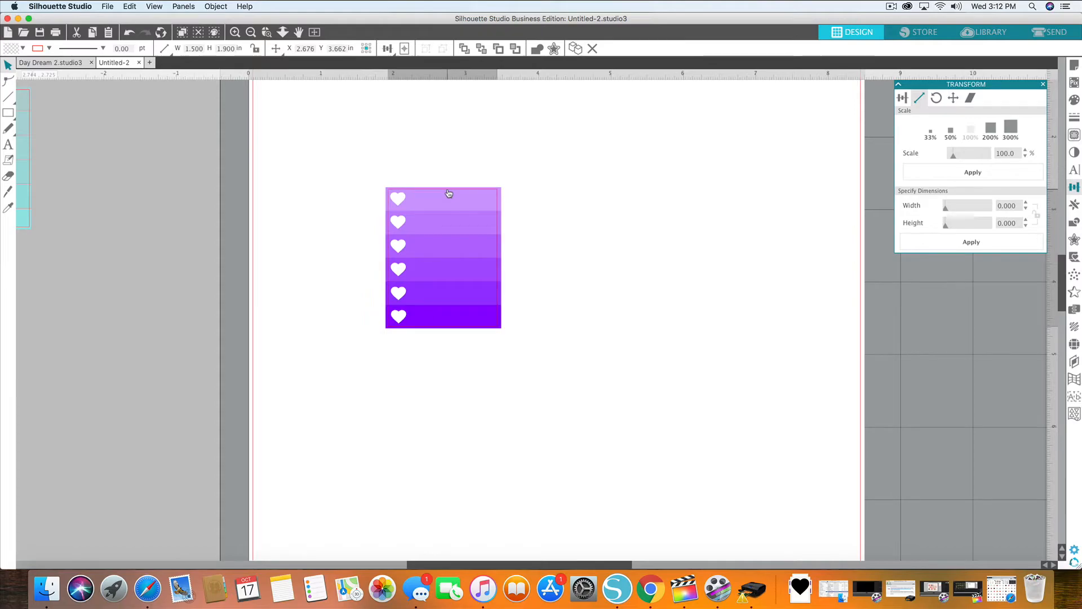
click(560, 302)
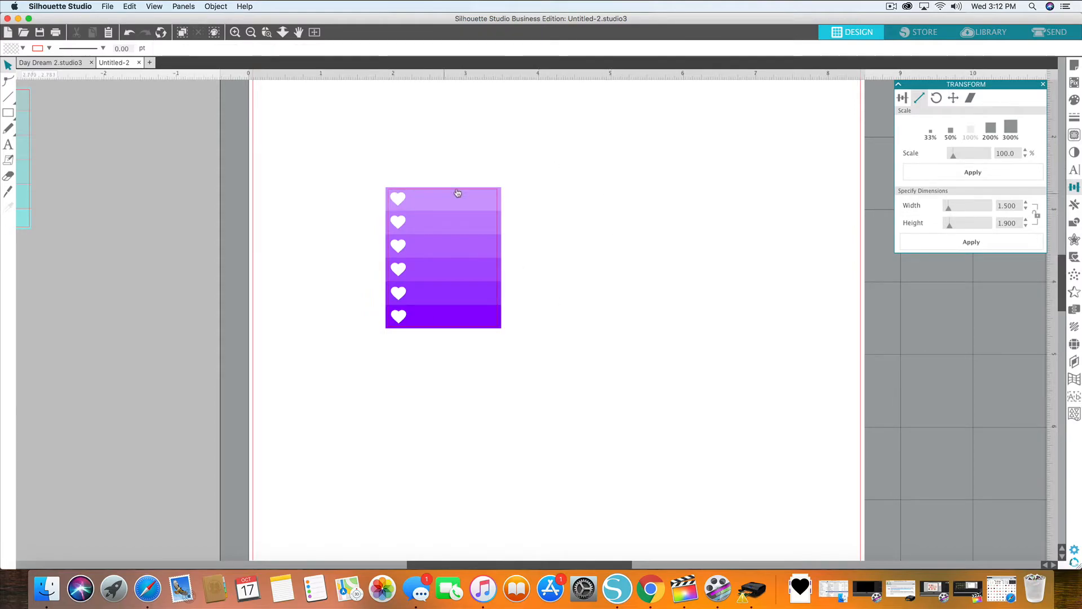
Step: Narrow the two darkest purple stripes from their right edges to about 1.575 in wide
click(499, 195)
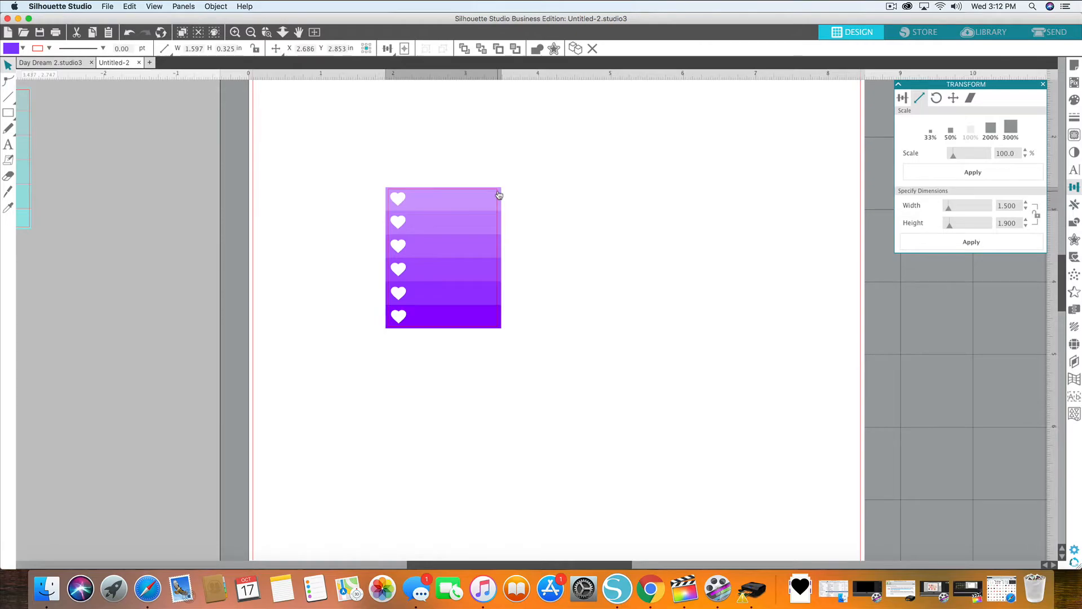
click(523, 310)
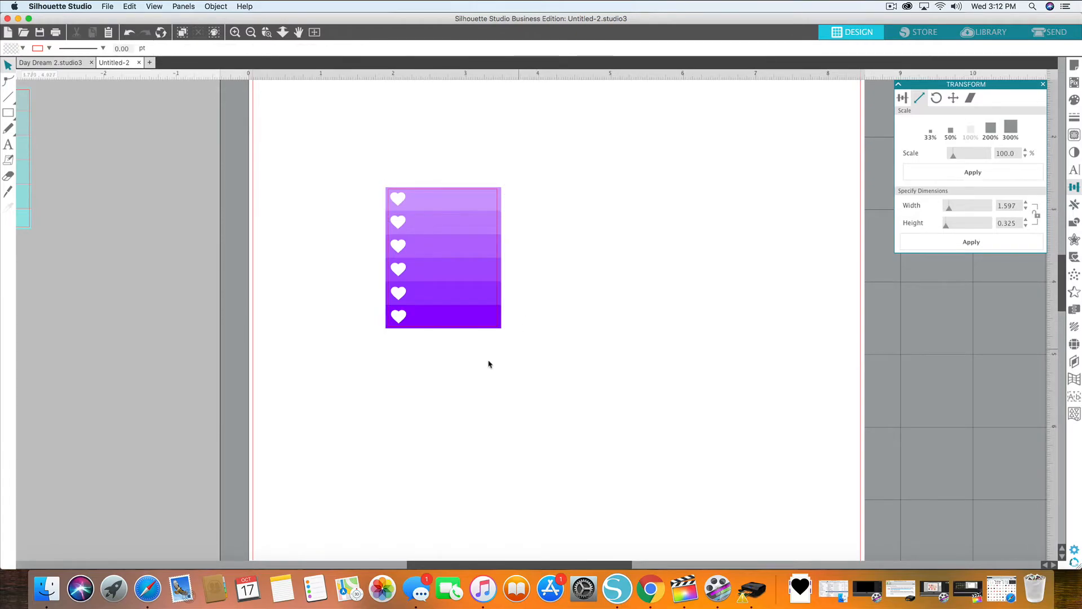
click(478, 322)
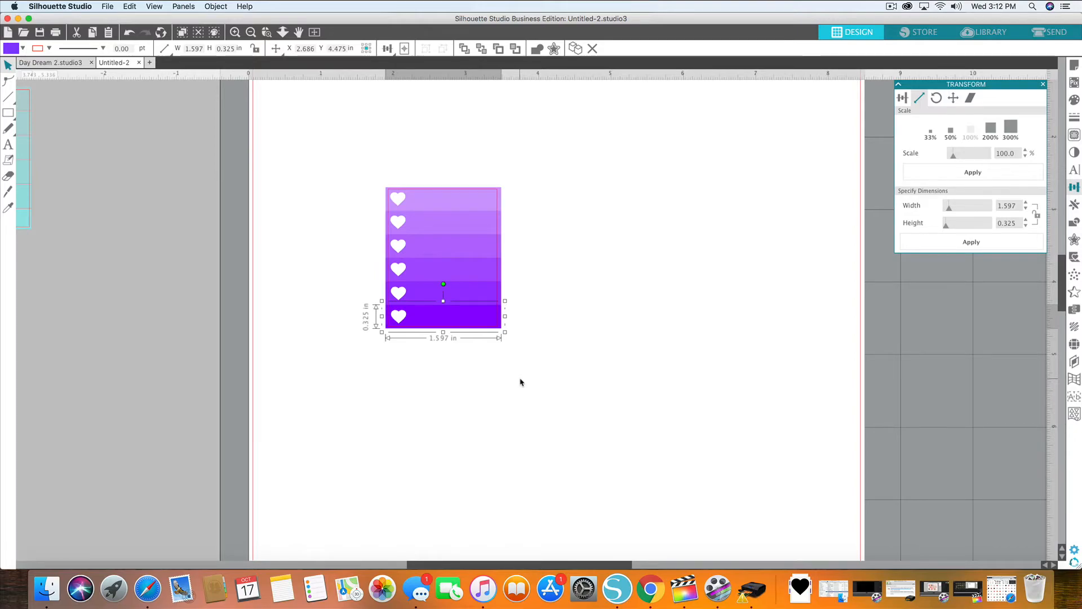
click(516, 319)
click(500, 319)
click(506, 293)
drag(506, 292, 503, 293)
click(522, 302)
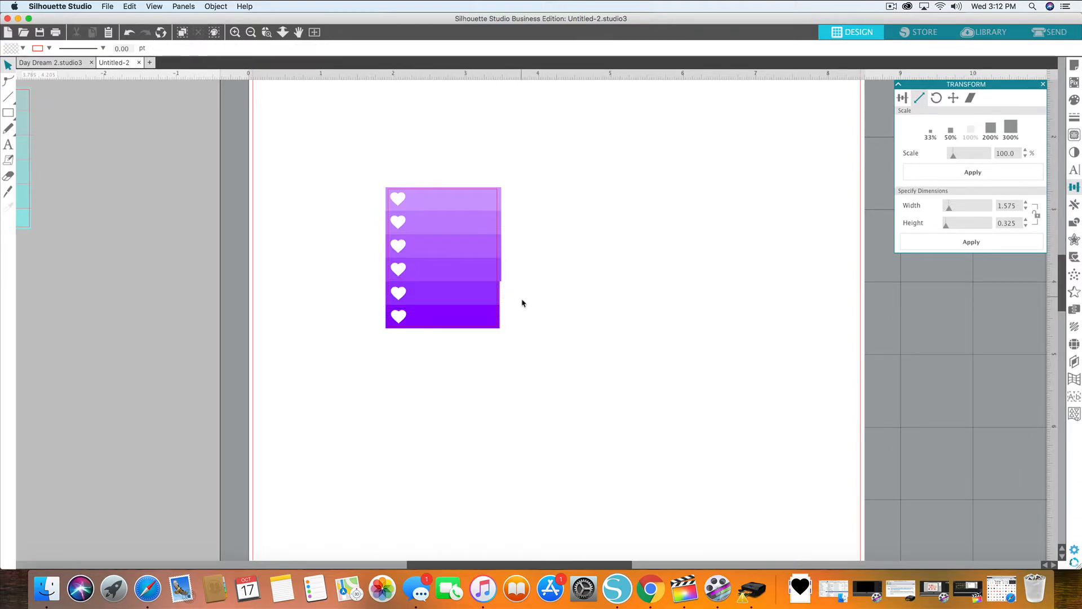
Step: Narrow the third and fourth stripes from the top to about 1.575 in wide
click(502, 275)
drag(505, 269, 504, 269)
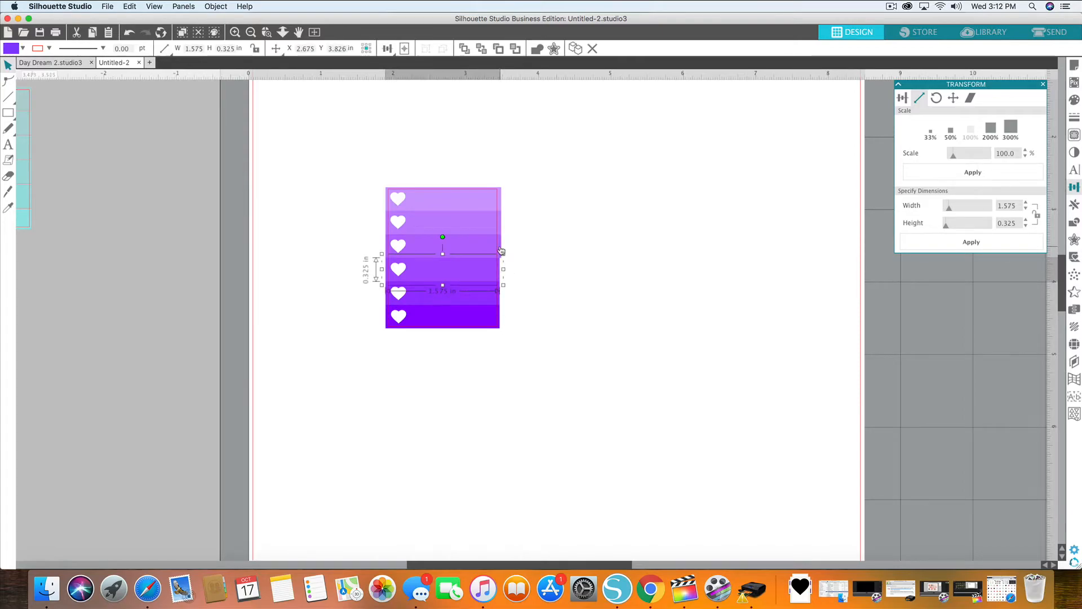
click(506, 249)
drag(505, 247, 503, 247)
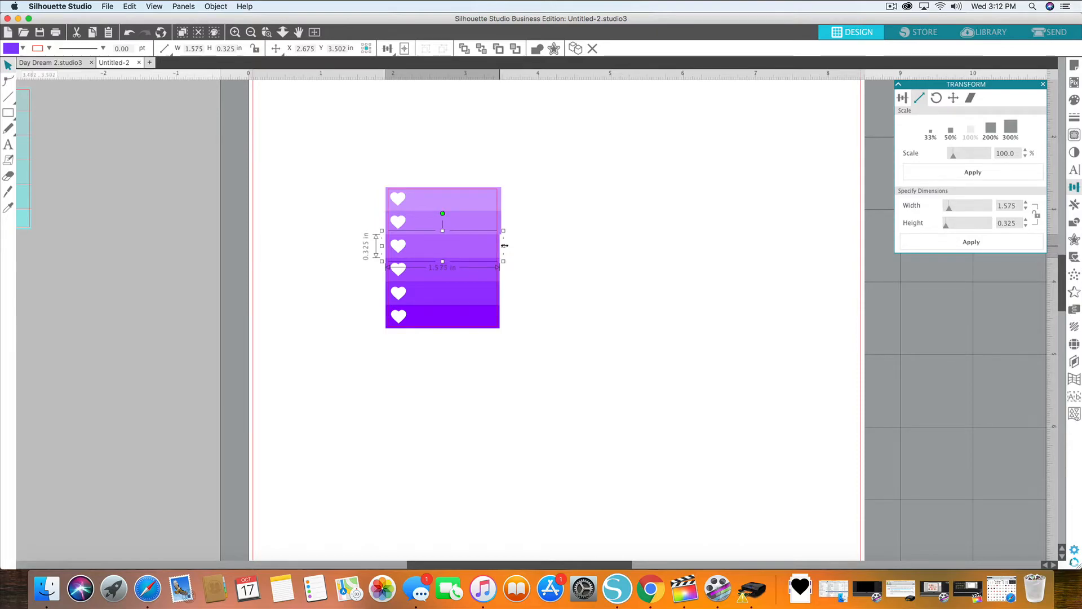
drag(504, 246, 503, 246)
click(508, 312)
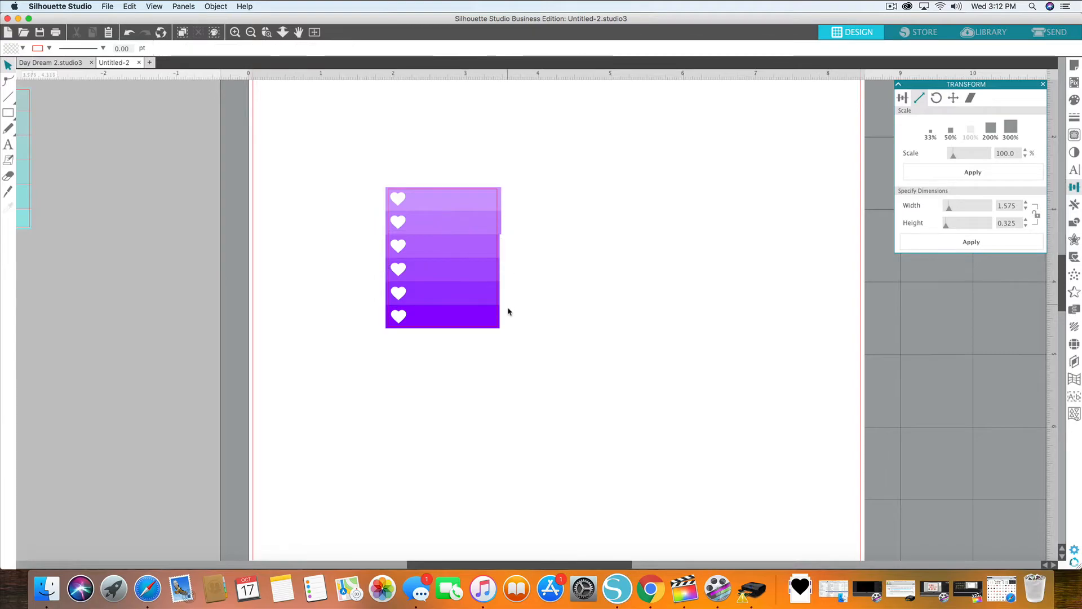
Step: Narrow the two lightest purple stripes to about 1.575 in wide
click(500, 221)
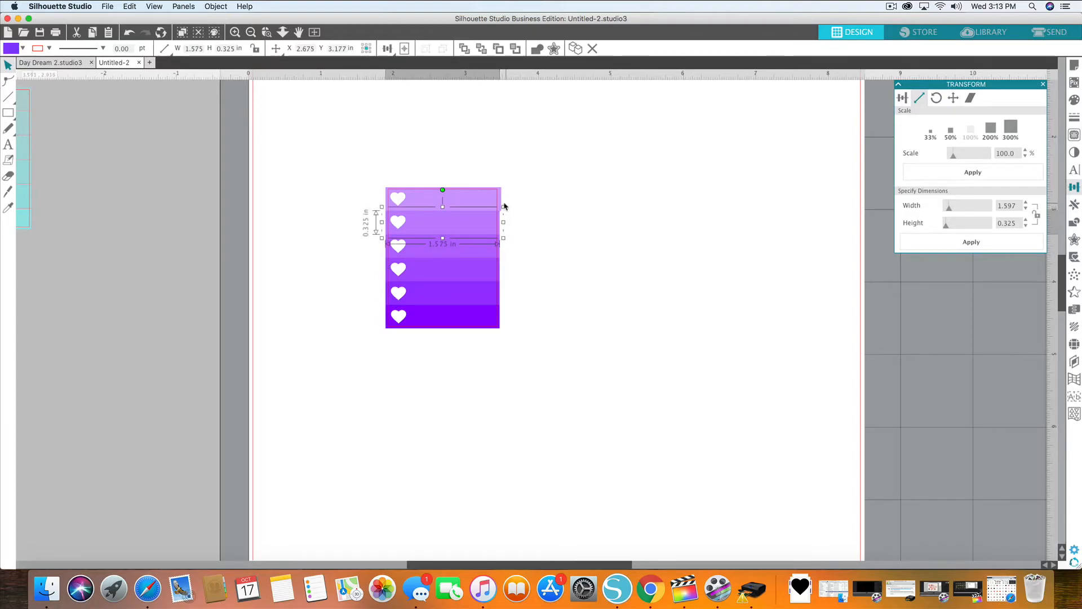
click(507, 204)
drag(506, 199, 505, 199)
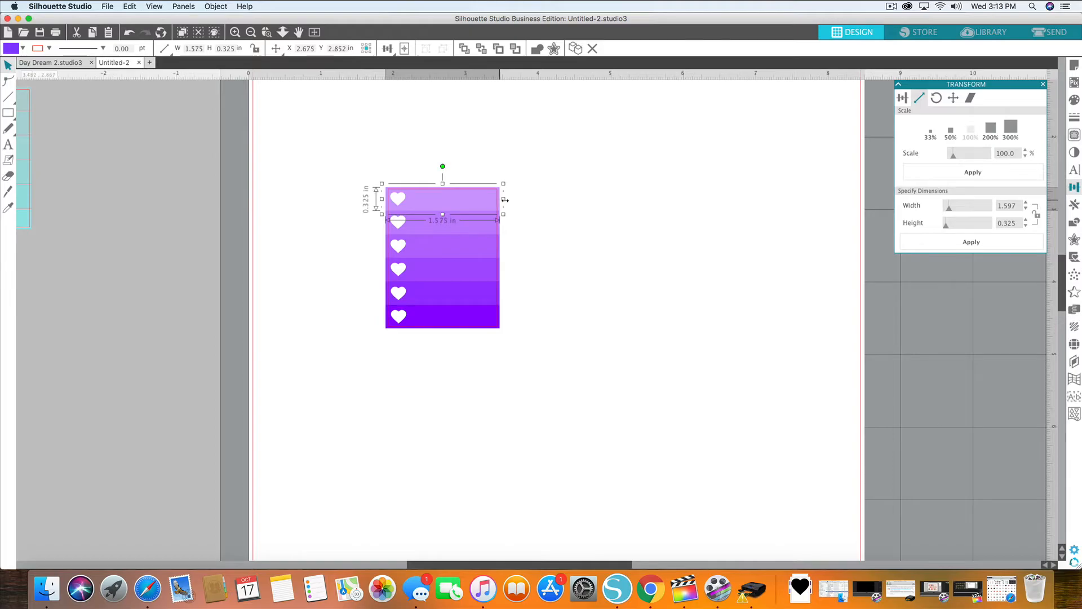
click(526, 239)
Step: Draw a straight horizontal line about 1.53 in long in the empty area beside the stripes
click(235, 32)
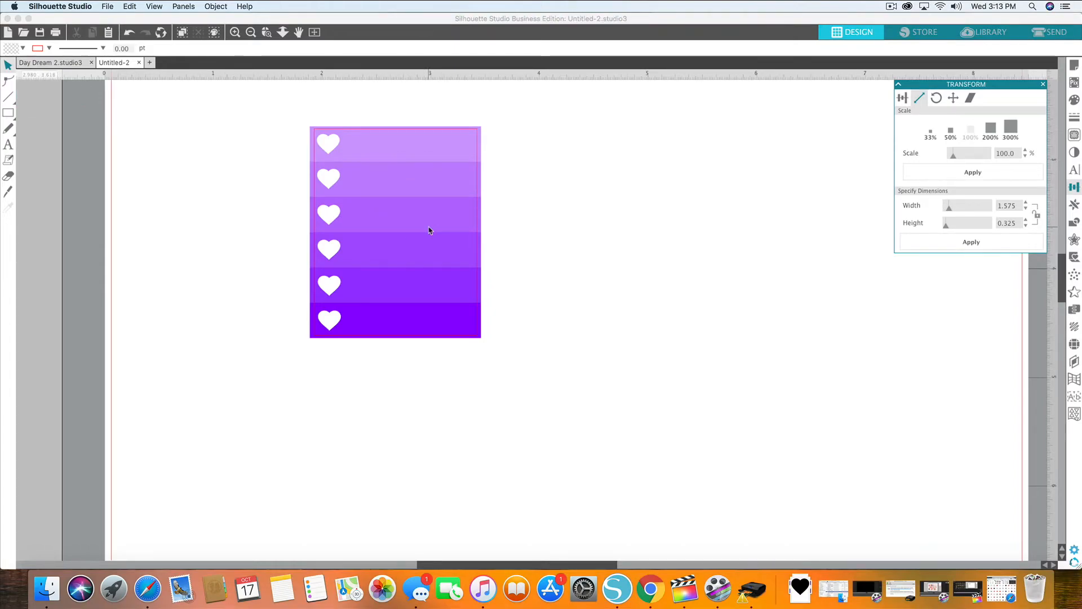
click(8, 96)
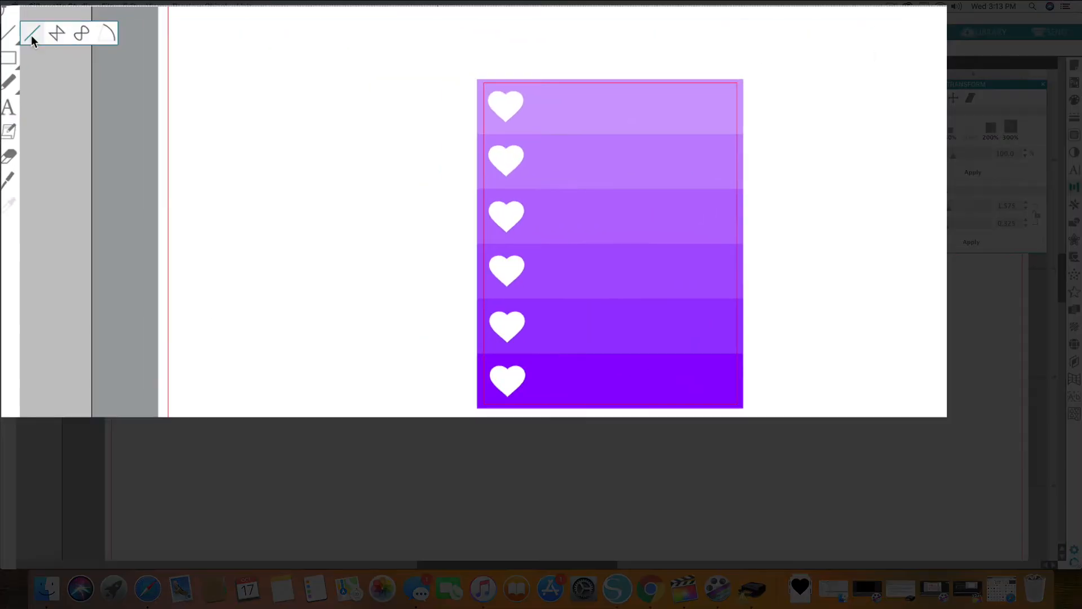
click(32, 35)
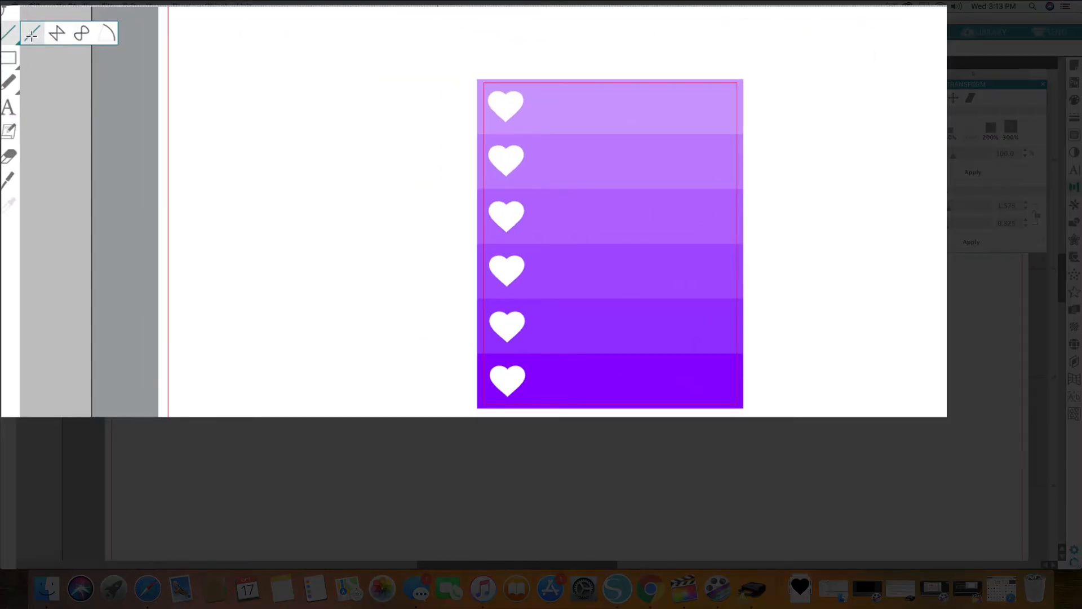
click(816, 112)
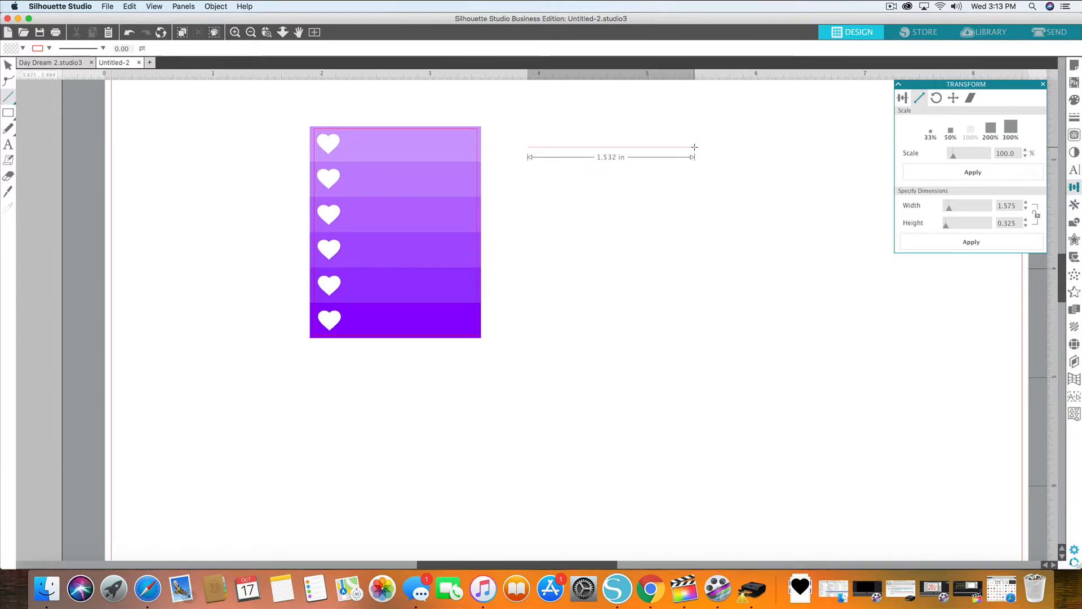
click(695, 147)
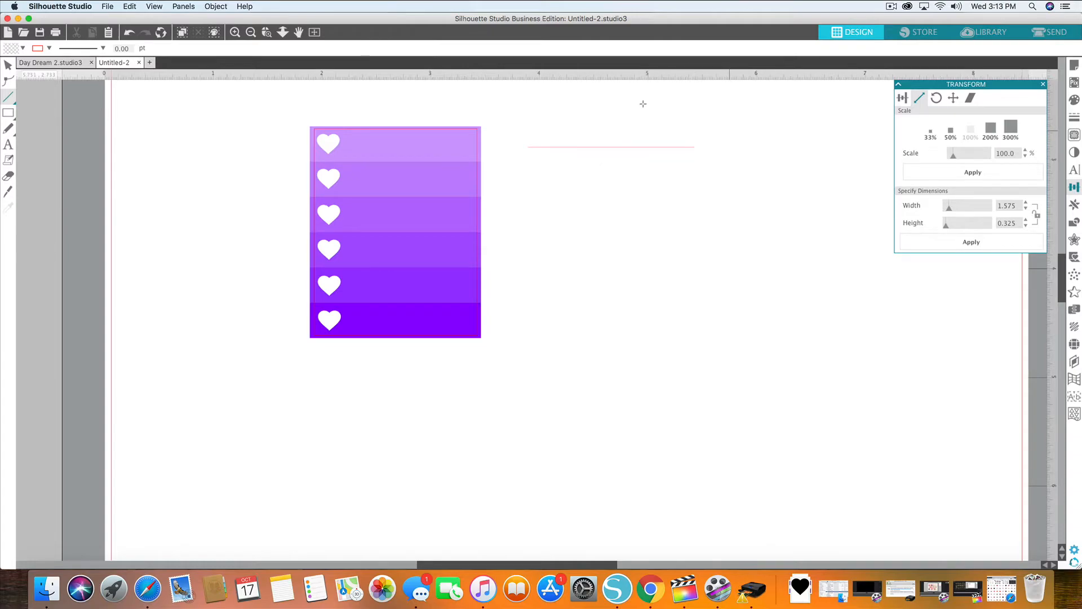
click(8, 65)
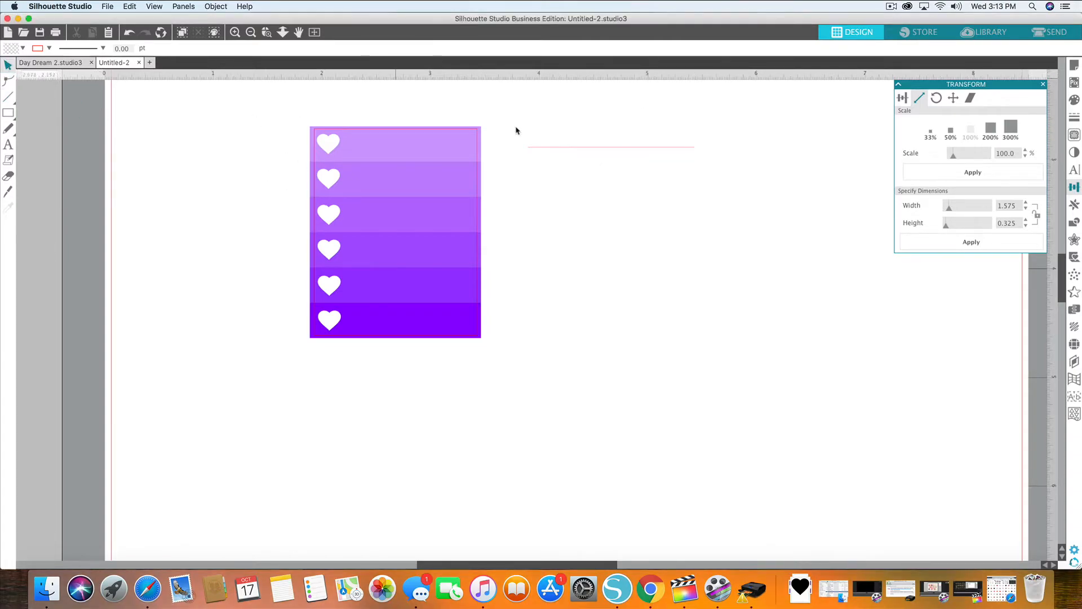
Step: Set the new line's colour to white and its thickness to 3.75 pt
click(615, 150)
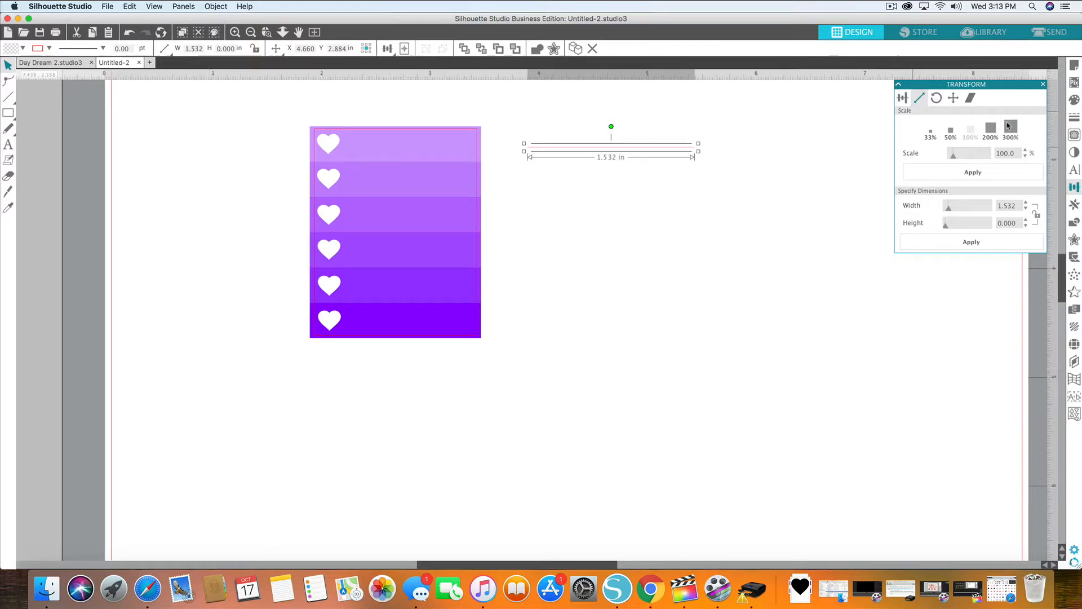
click(1070, 123)
click(921, 98)
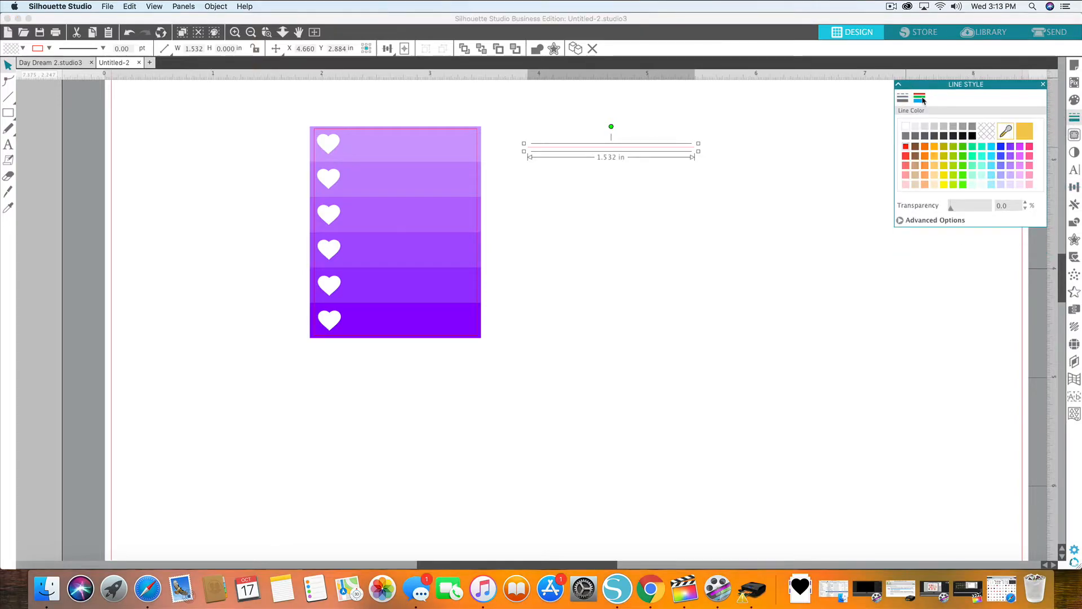
click(903, 132)
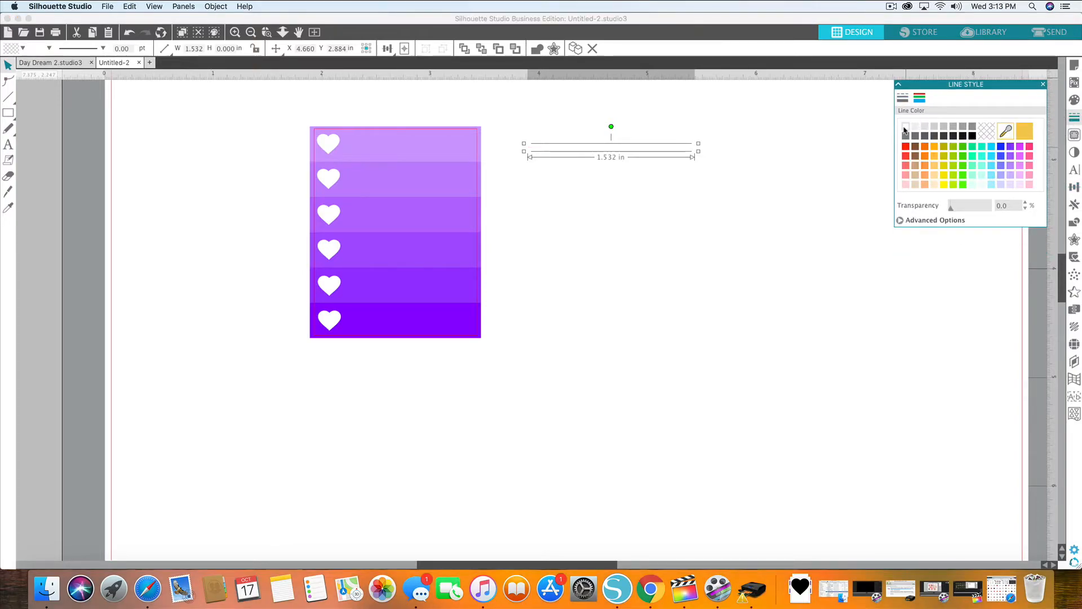
click(903, 98)
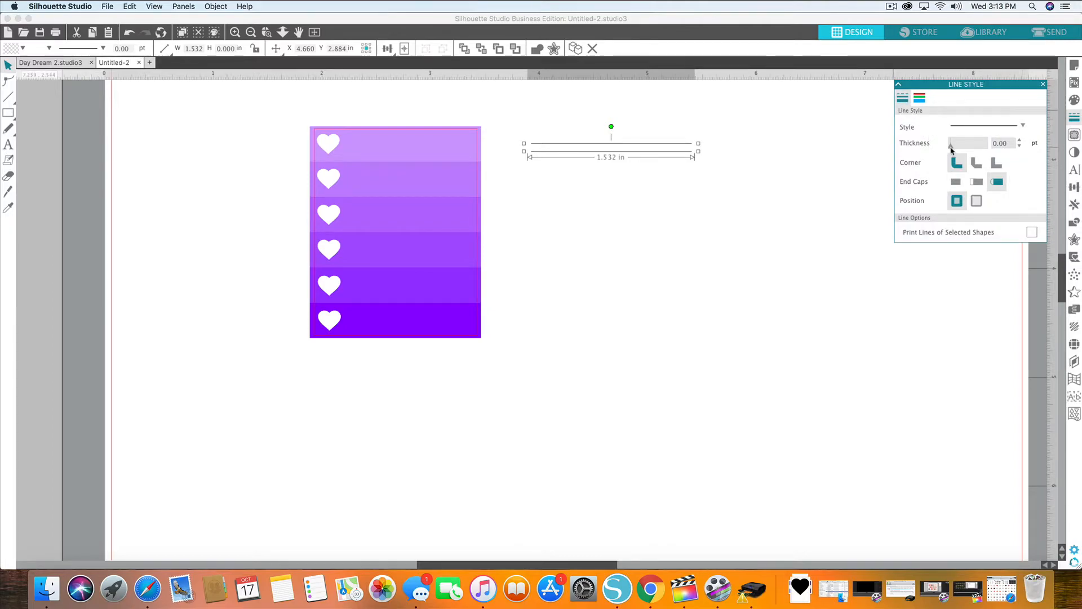
click(957, 147)
Step: Fit the white line to the boundary between the top two stripes, 1.25 pt thick and about 1.56 in long
drag(641, 148, 426, 165)
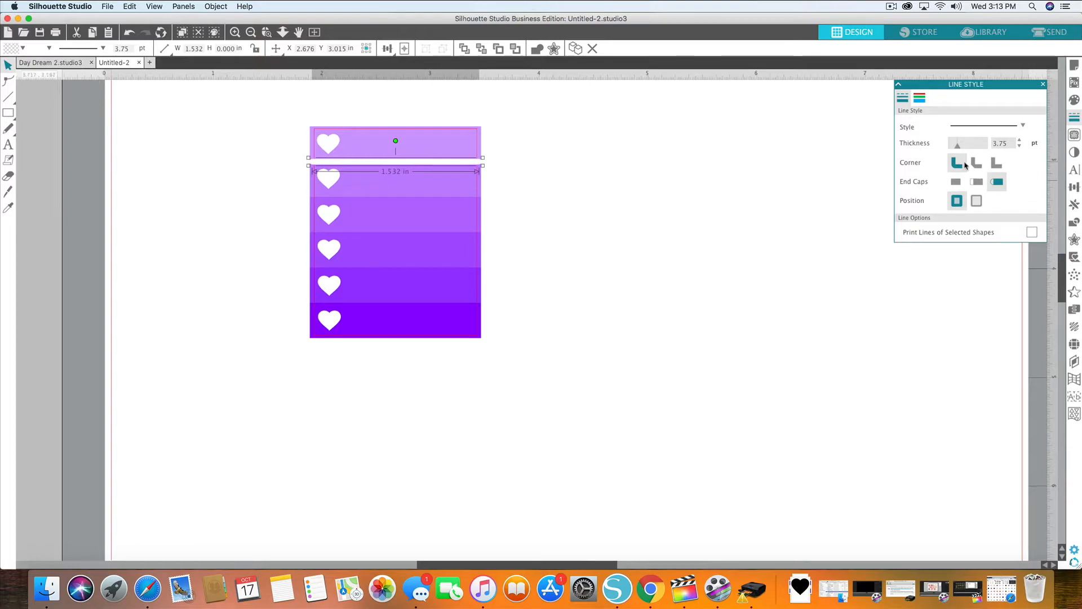
drag(957, 144, 953, 149)
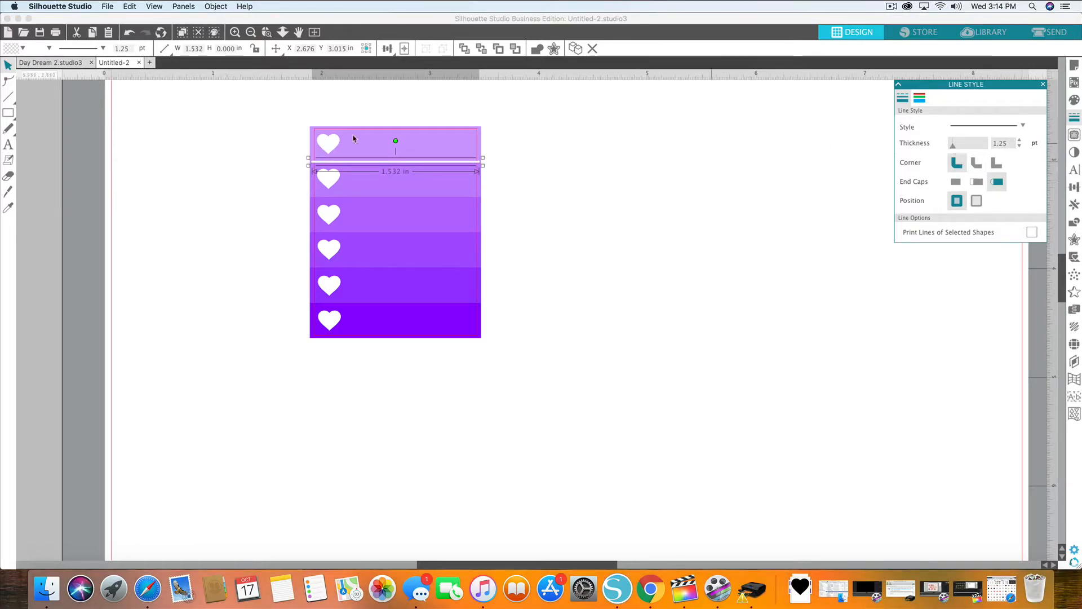
drag(309, 158, 307, 157)
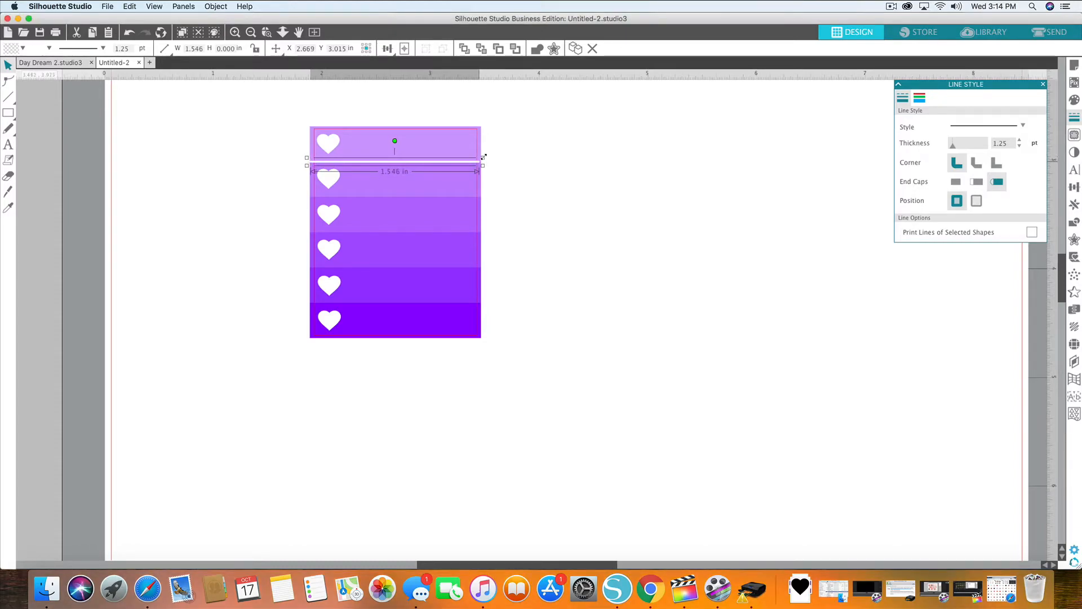
drag(484, 157, 485, 158)
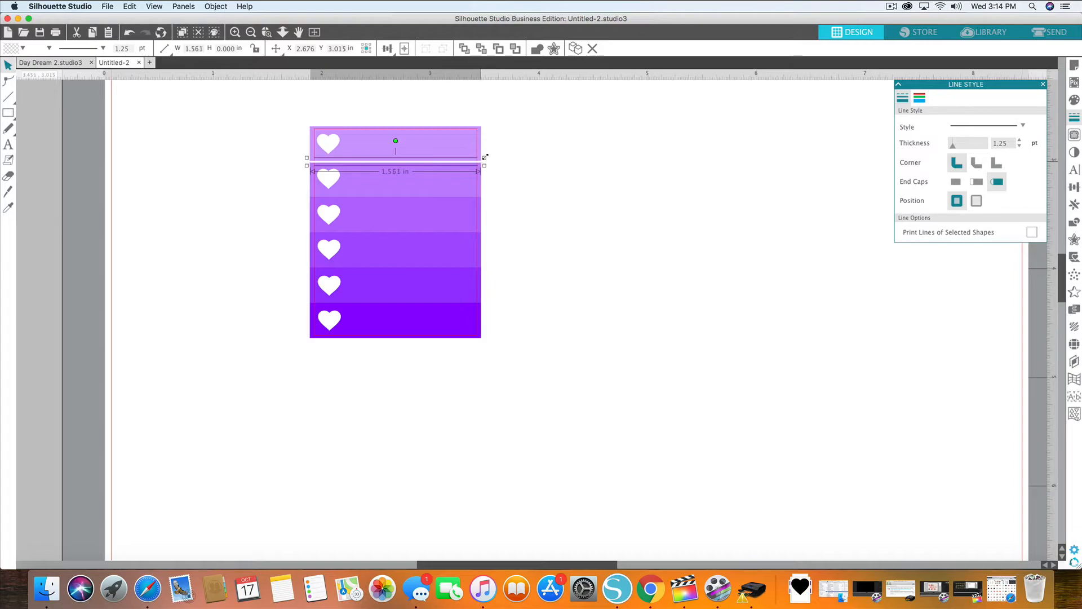
click(530, 158)
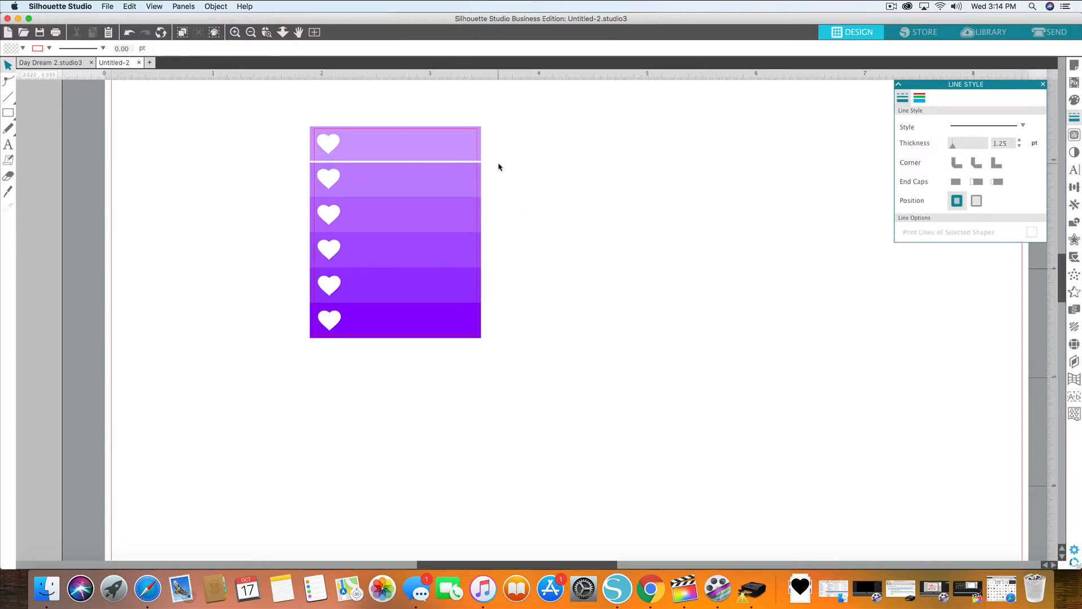
Step: Duplicate the white divider line just below the original
click(474, 164)
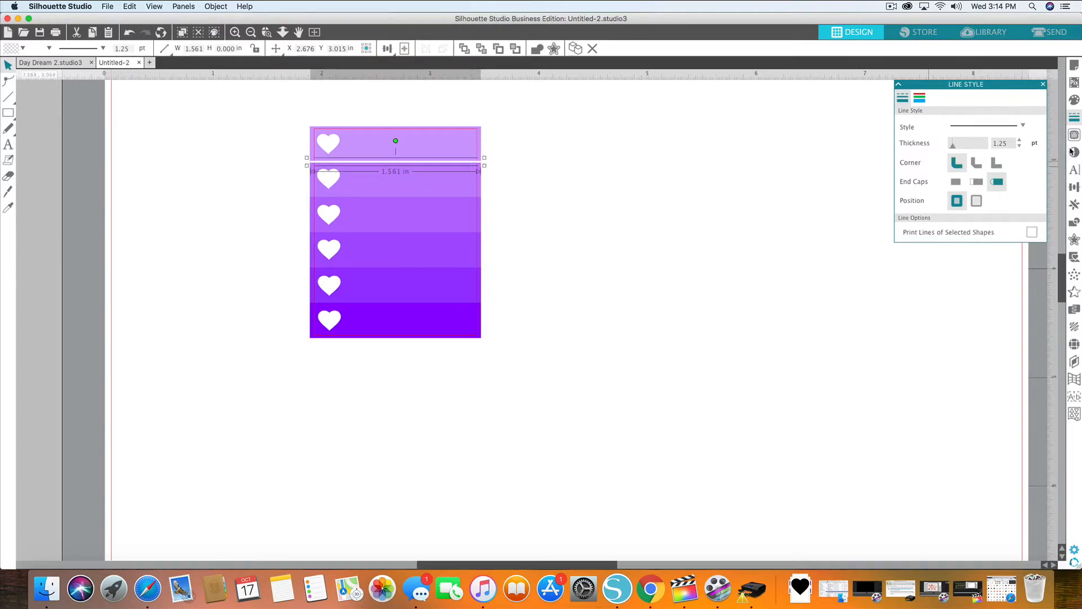
click(1074, 206)
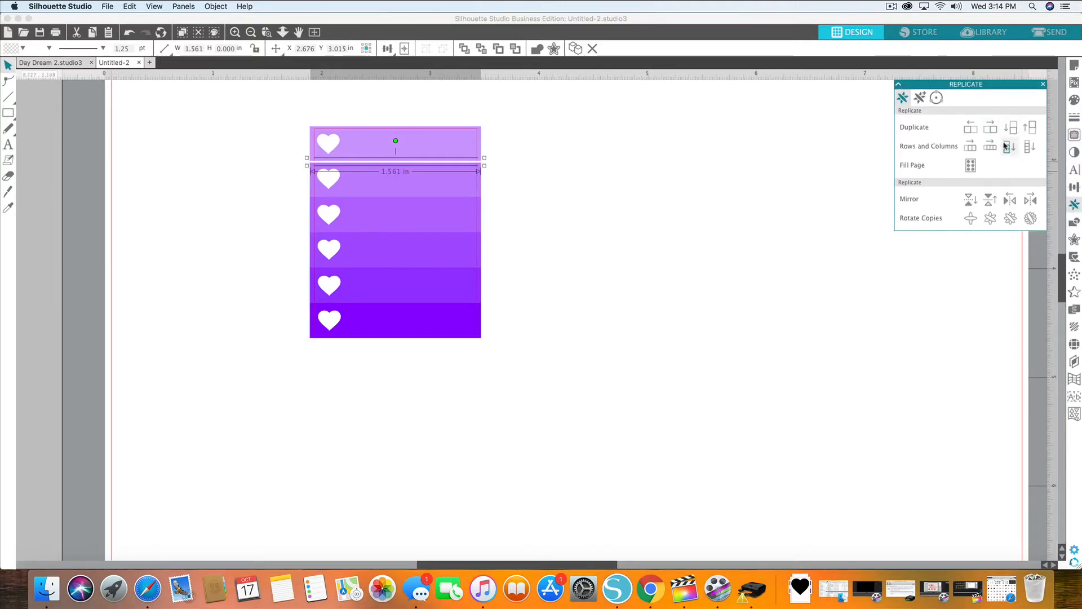
mouse_move(384, 165)
mouse_down()
mouse_move(381, 183)
mouse_move(404, 171)
mouse_up()
click(129, 32)
click(309, 94)
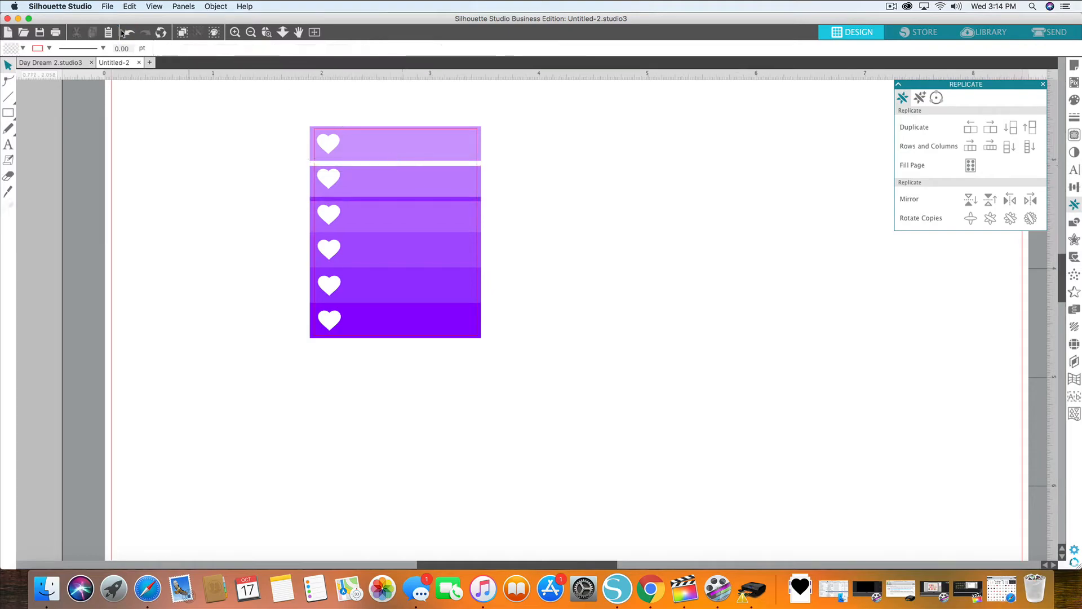
key(ctrl+z)
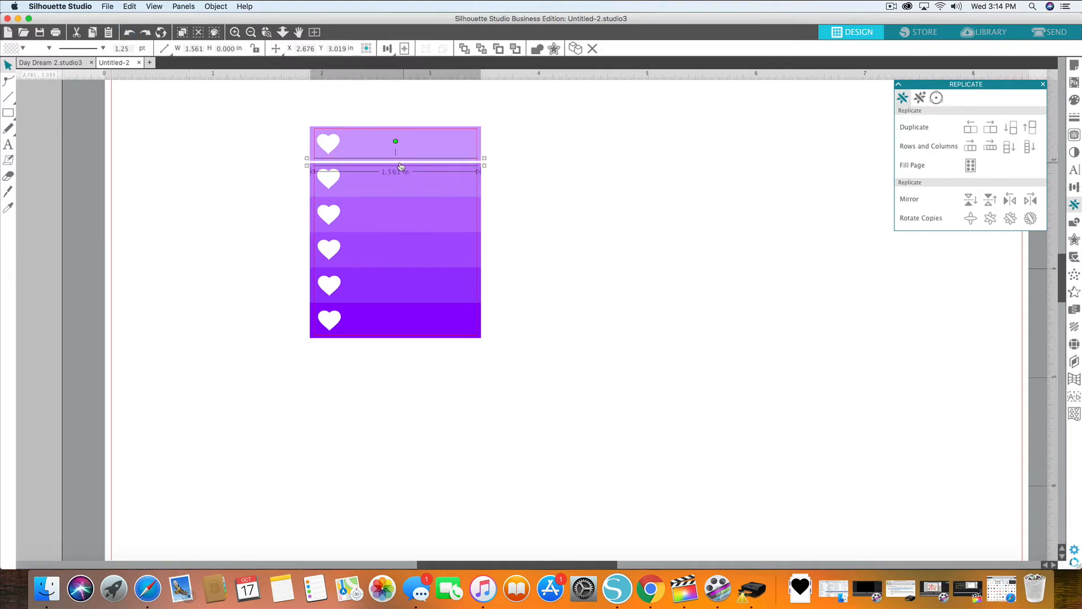
Step: Move the copied white line down to the boundary between the second and third stripes
drag(397, 165, 398, 202)
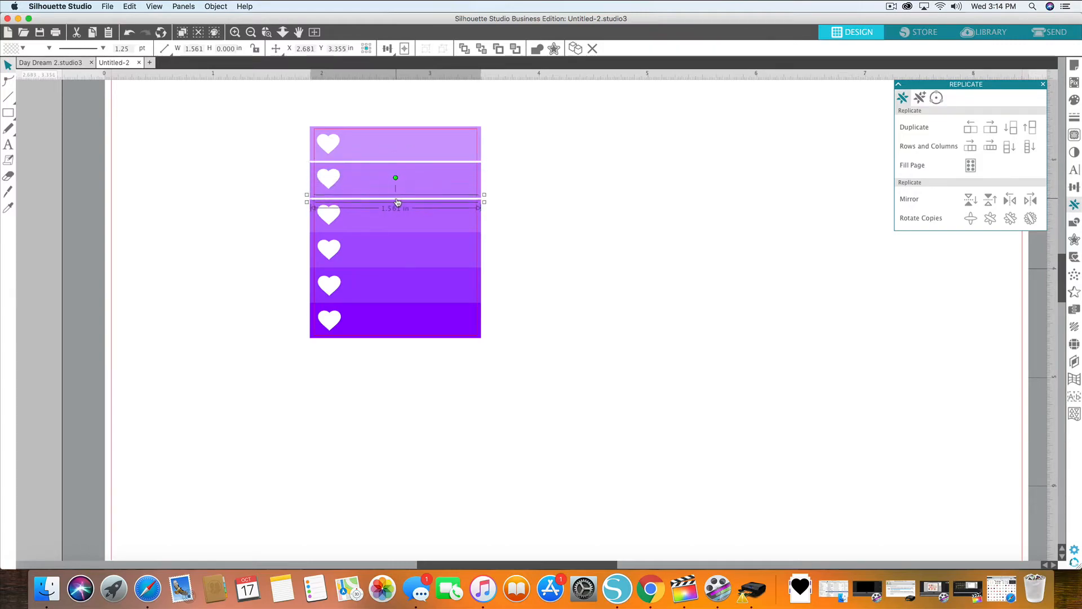
Step: Nudge the white heart in the second stripe slightly down so it sits between the two divider lines
click(494, 202)
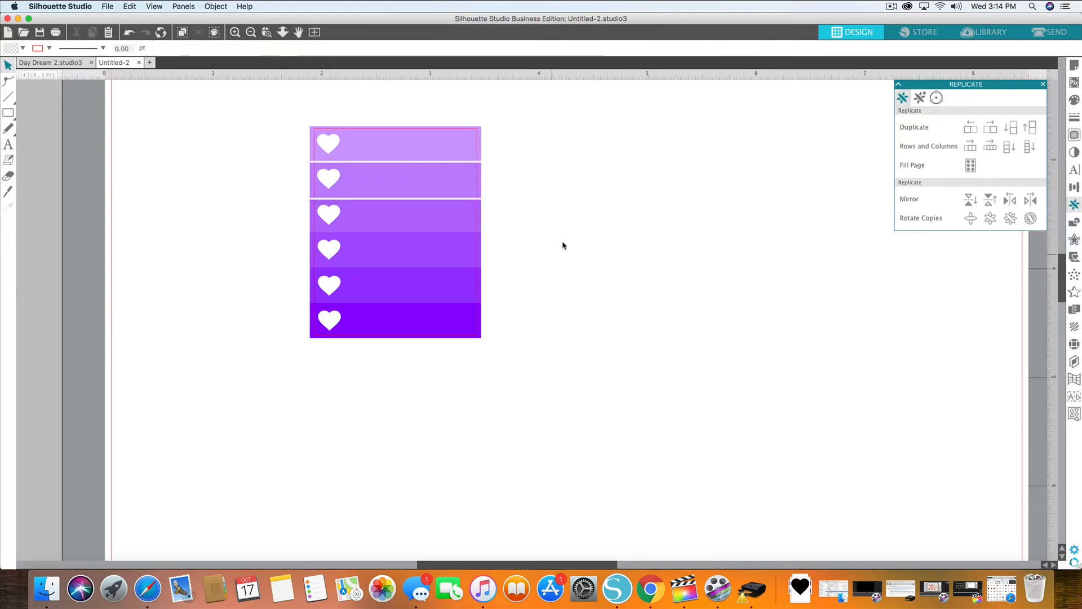
click(326, 181)
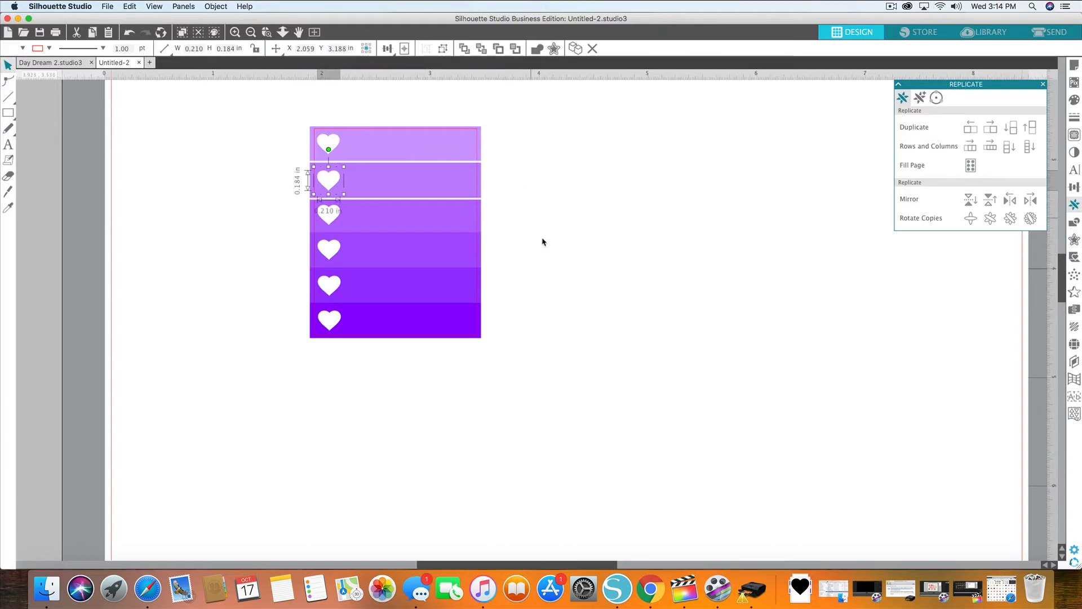
click(603, 221)
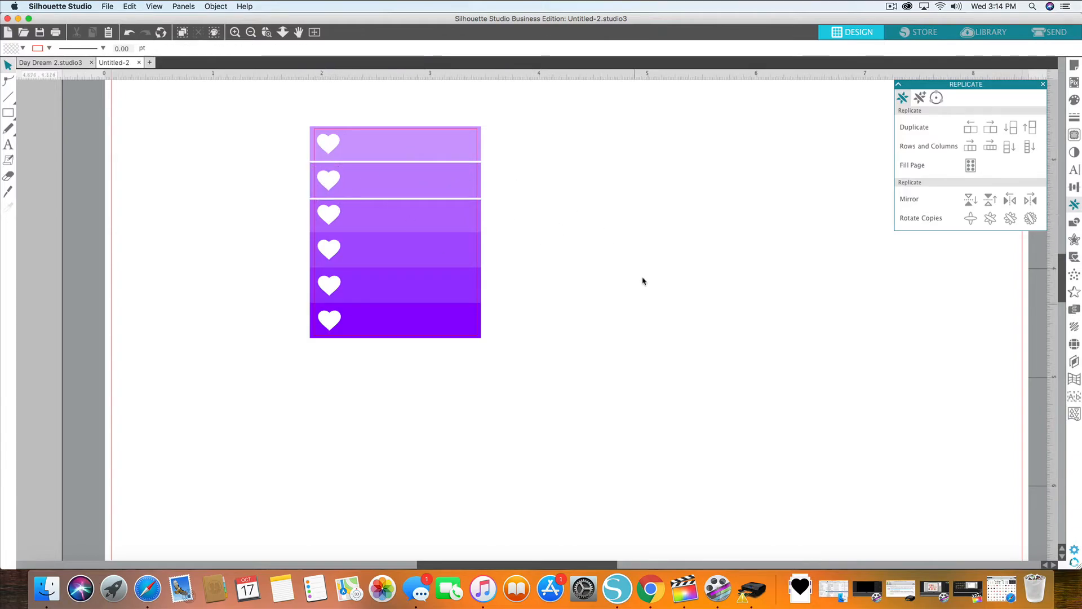
Step: Duplicate the second white divider line and place the copy on the boundary between the third and fourth stripes
click(407, 203)
click(413, 199)
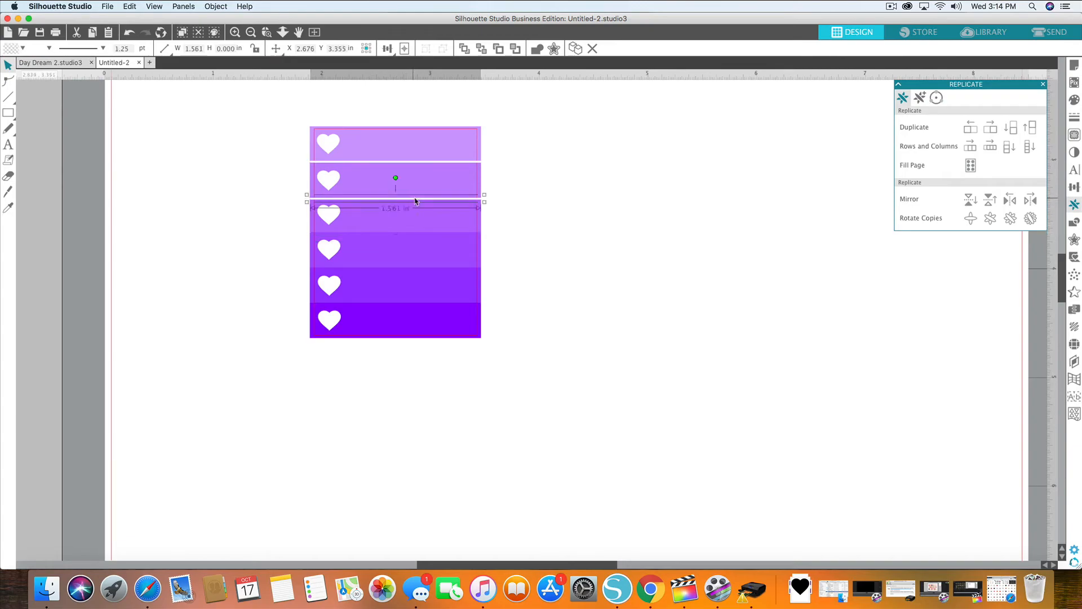
click(1014, 131)
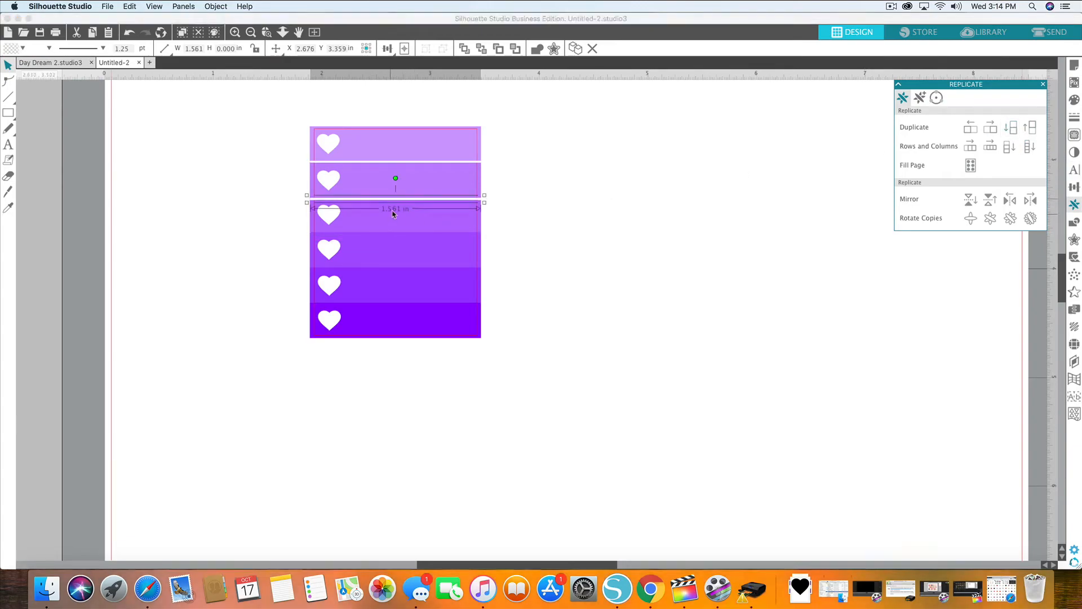
drag(396, 200, 395, 208)
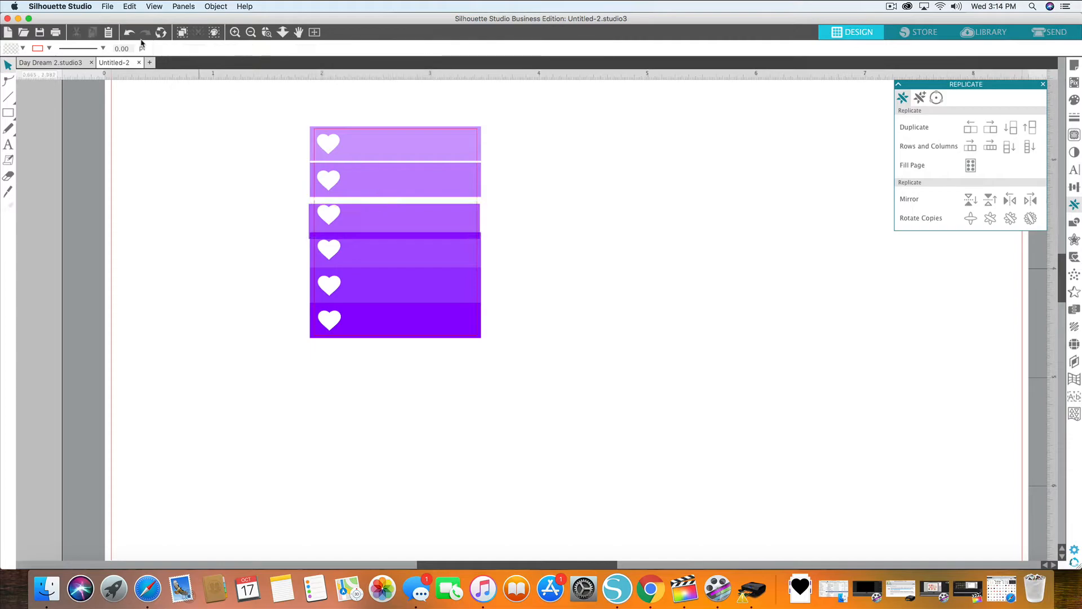
click(130, 35)
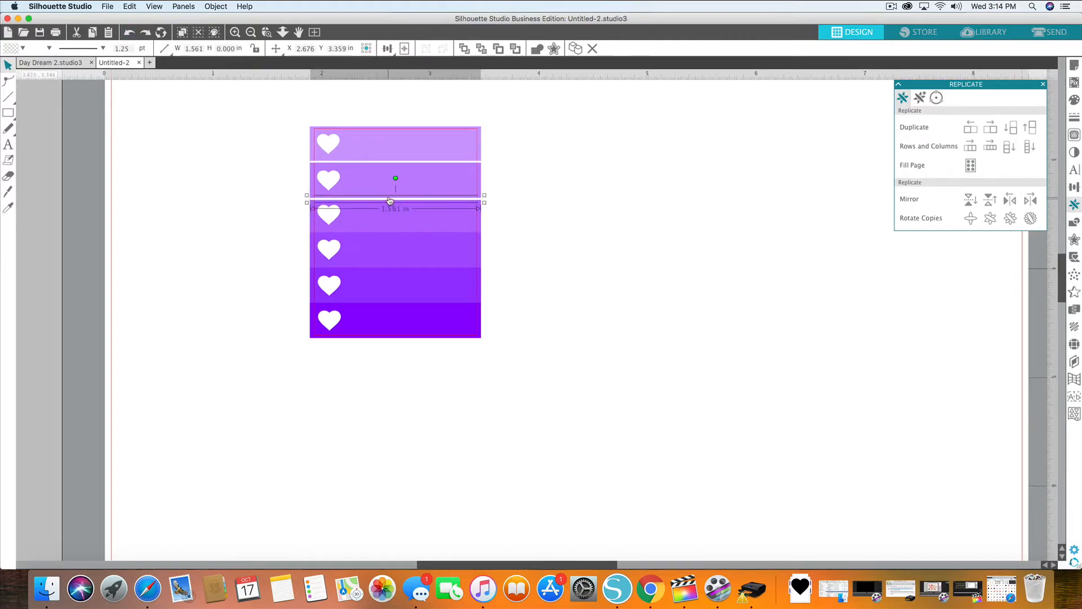
drag(389, 201, 389, 237)
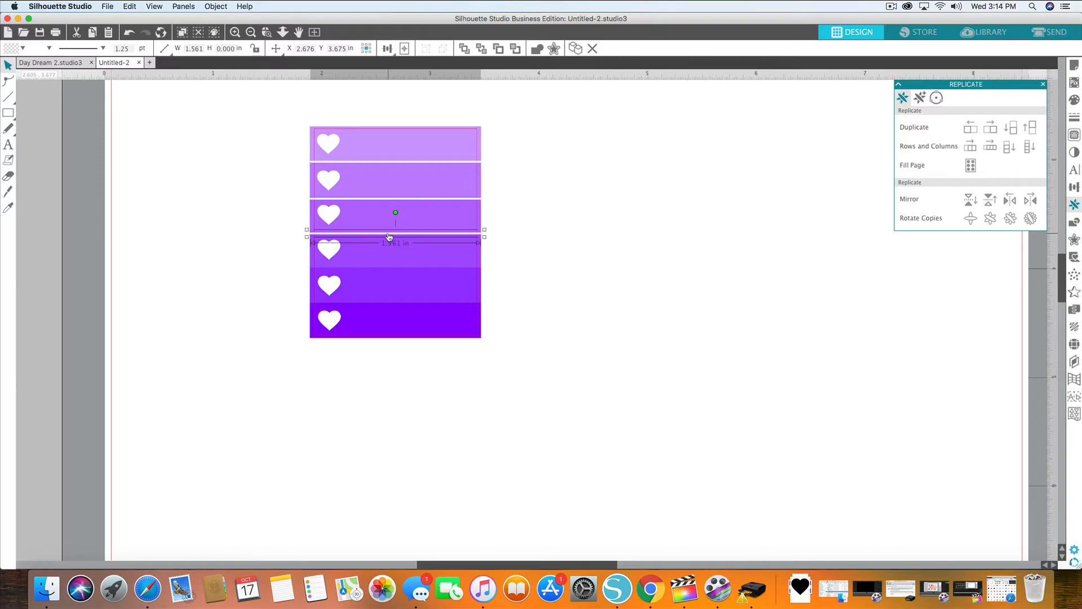
drag(390, 237, 389, 238)
Step: Lengthen the third divider line to about 1.566 in so it reaches the stripes' edge
click(511, 252)
click(483, 237)
click(484, 233)
click(514, 246)
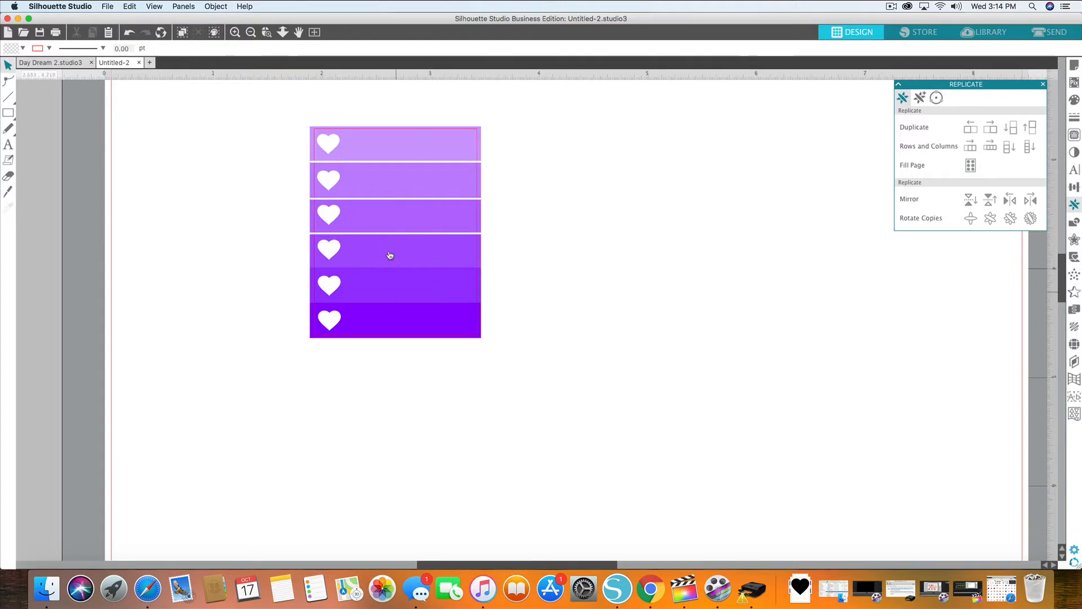
Step: Duplicate the third divider line and move a copy down to the boundary between the fifth and sixth stripes
click(421, 236)
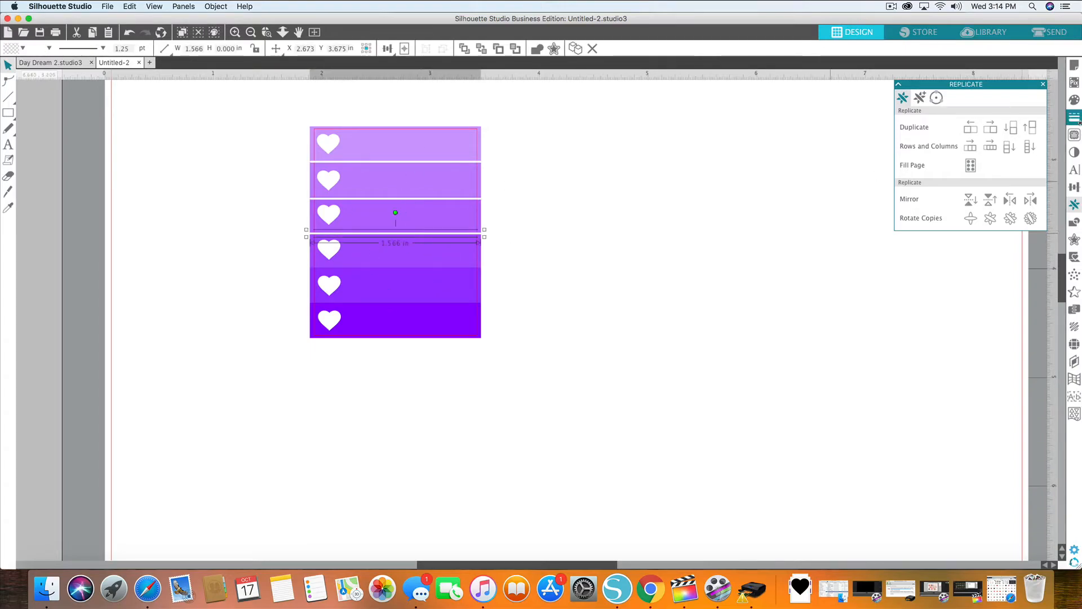
click(1020, 130)
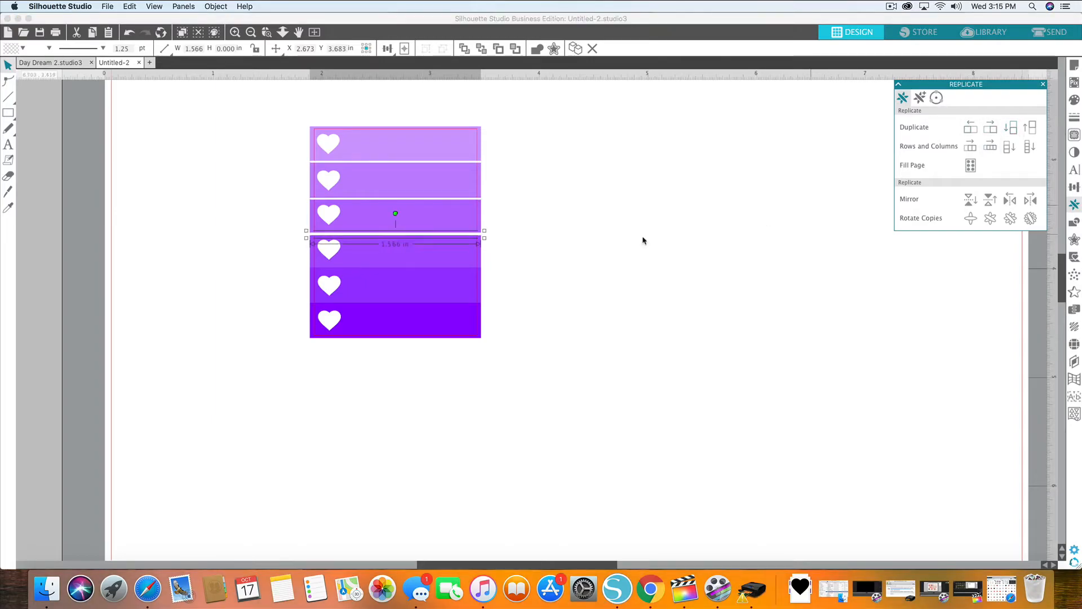
drag(396, 237, 399, 307)
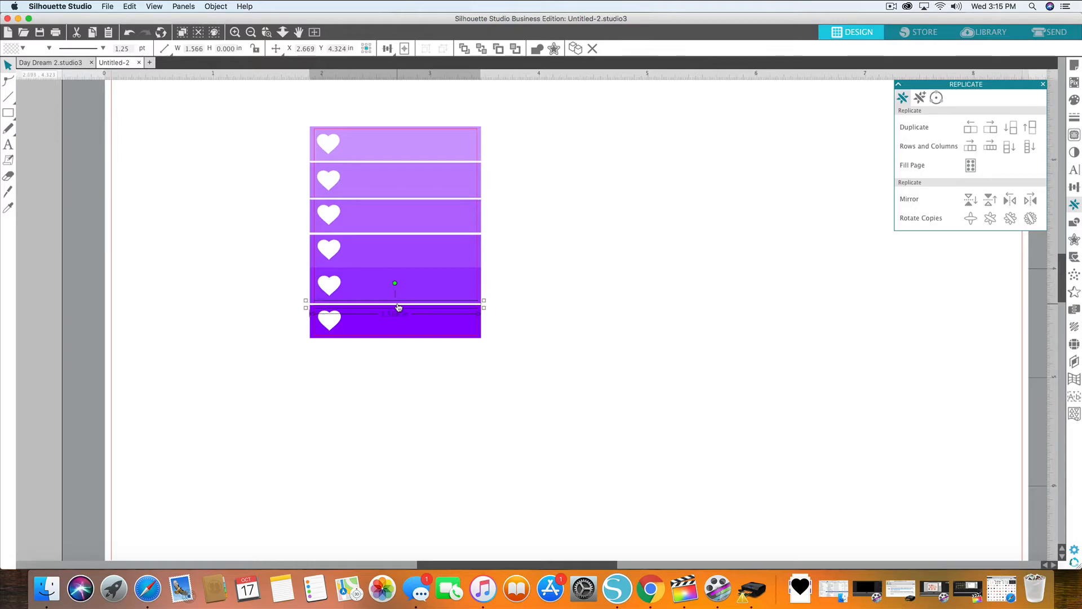
Step: Place another copy of the white divider line on the boundary between the fourth and fifth stripes
click(397, 236)
click(396, 233)
drag(397, 233, 398, 271)
click(505, 312)
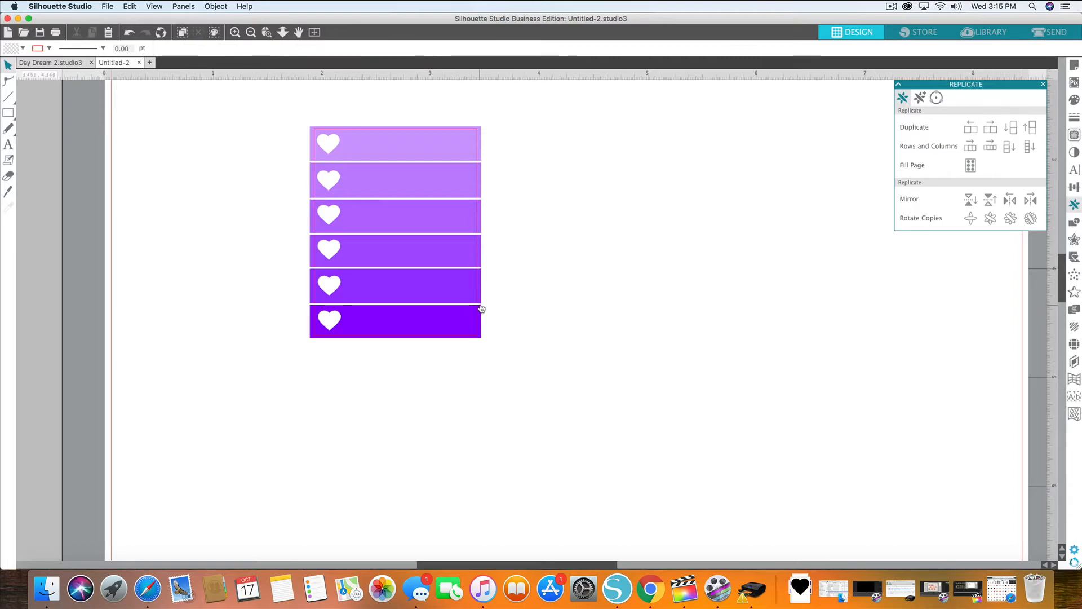
click(482, 308)
click(480, 307)
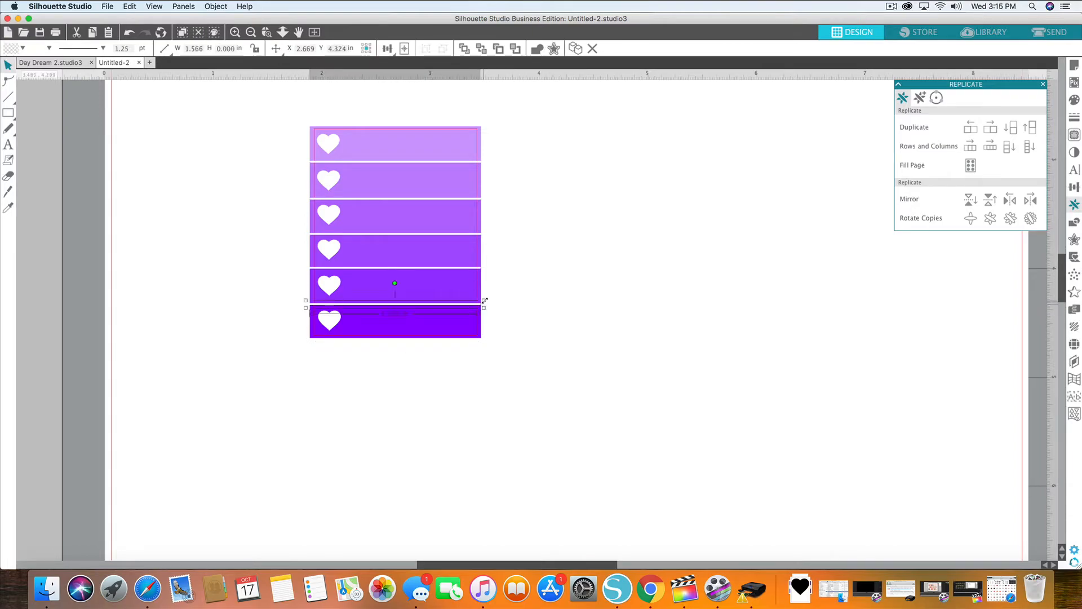
click(510, 288)
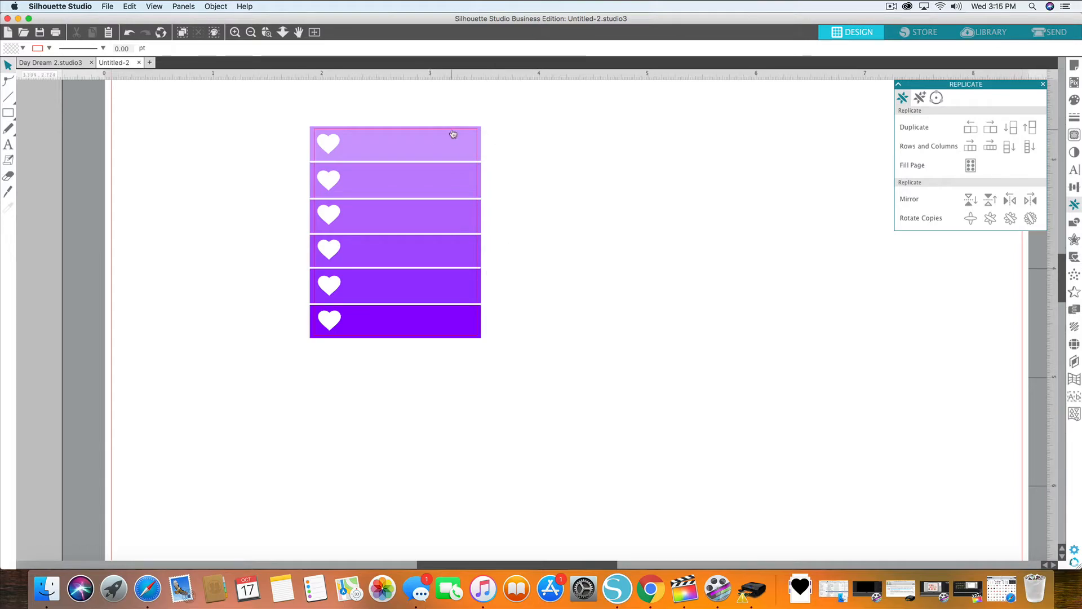
Step: Try several dashed line styles on the top white divider line
click(397, 162)
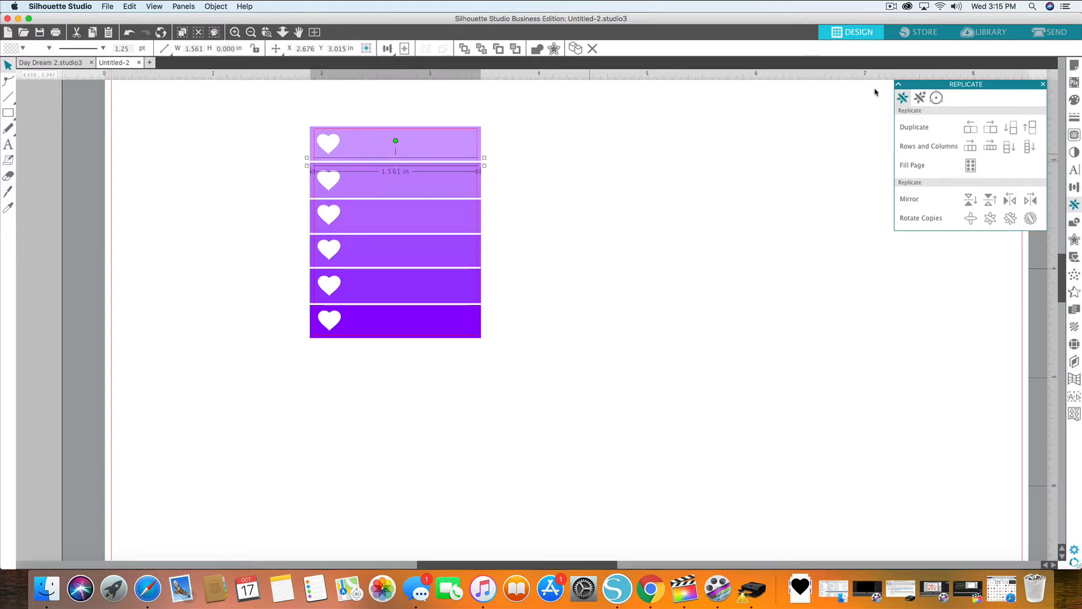
click(1074, 116)
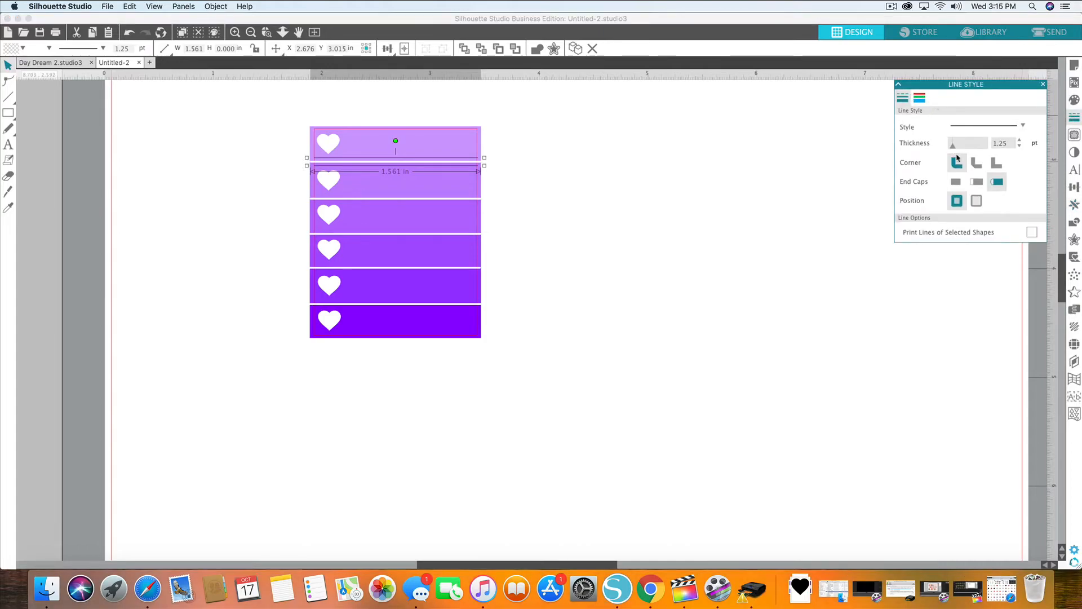
click(959, 127)
click(988, 90)
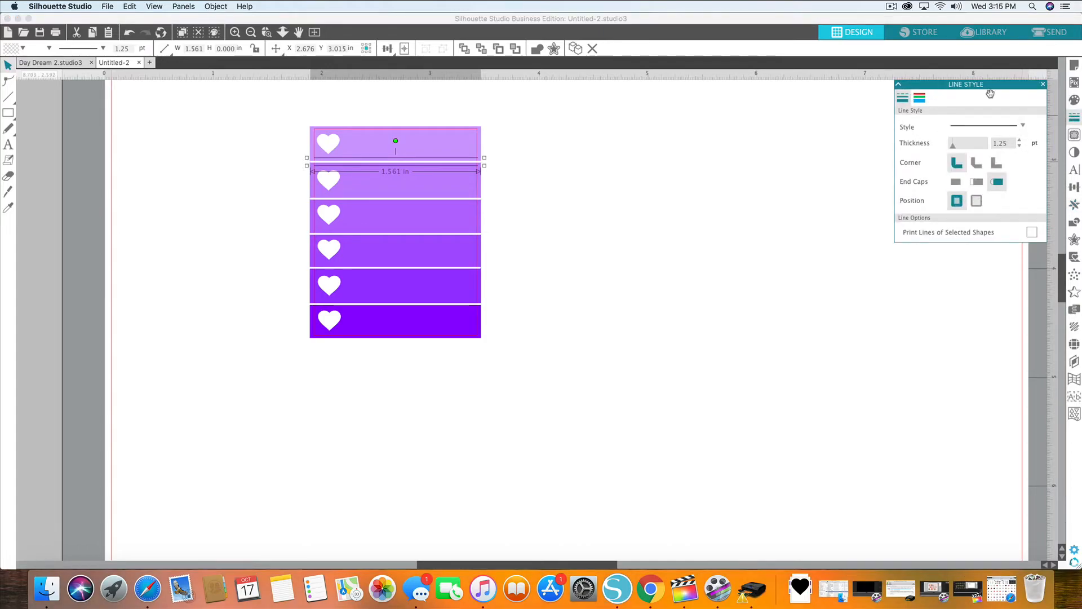
click(968, 129)
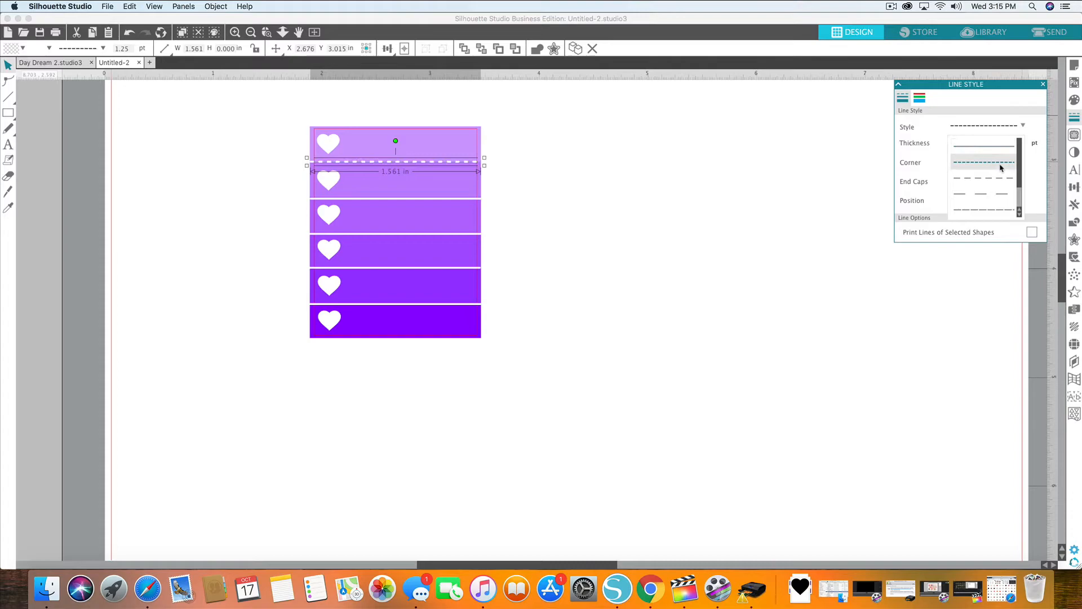
click(995, 212)
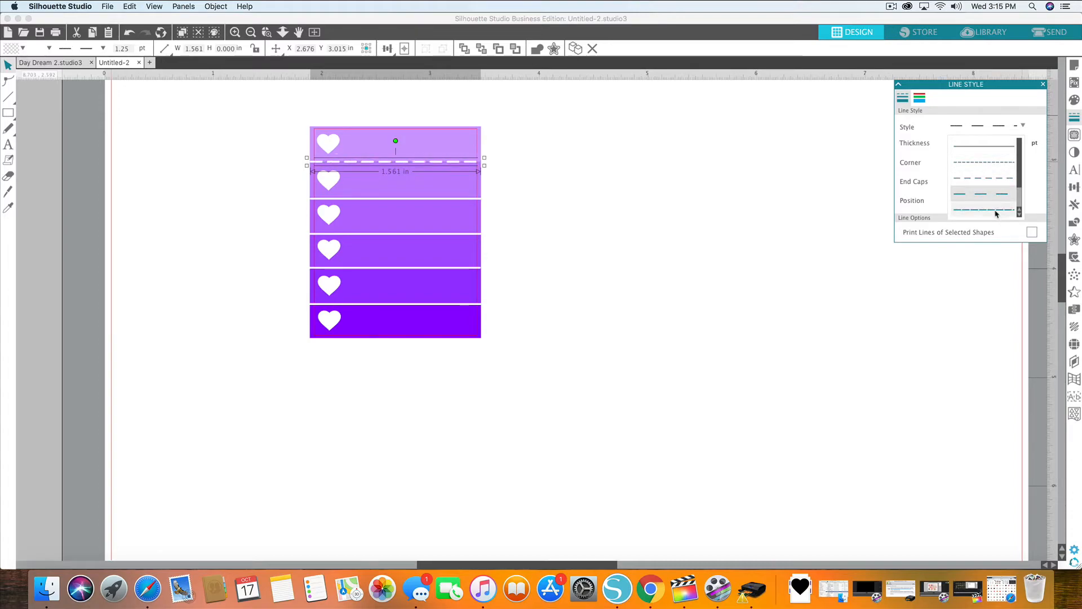
drag(1020, 181, 1022, 201)
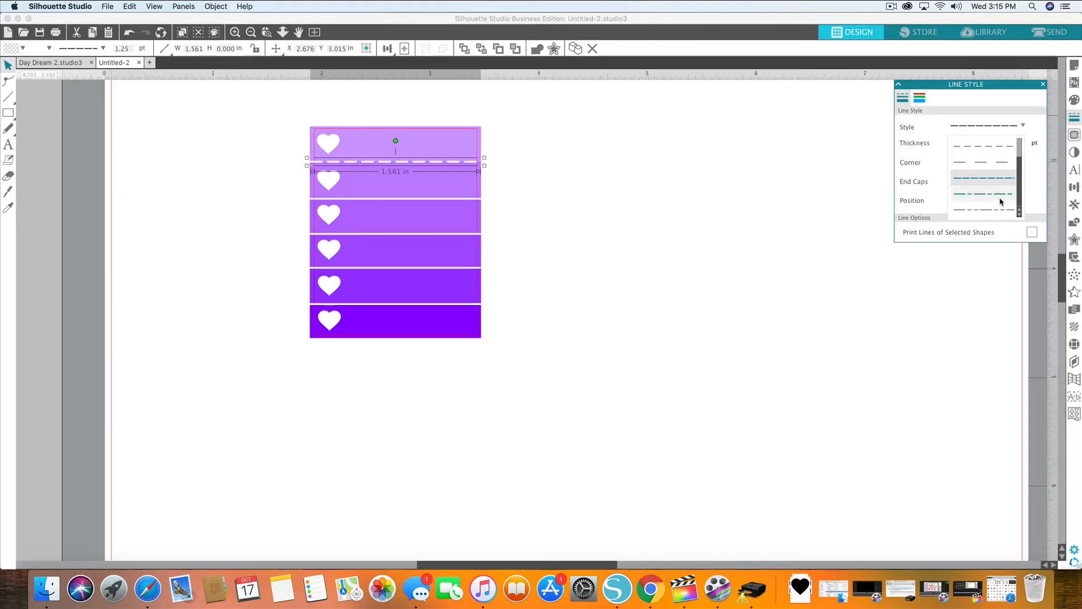
click(1001, 198)
click(1000, 211)
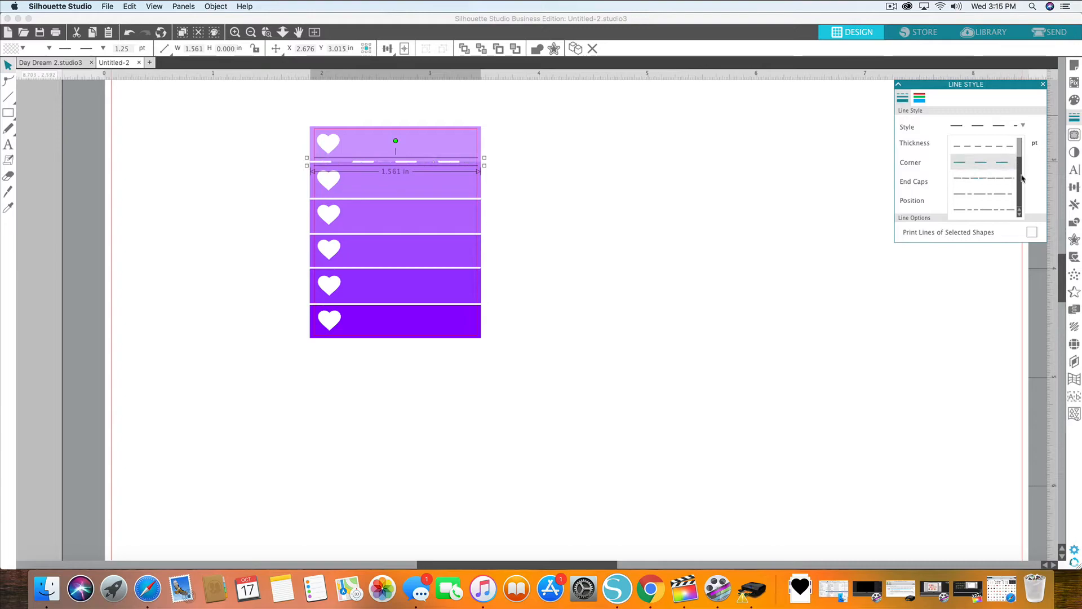
Step: Set the top divider line's style back to solid
drag(1020, 178, 1020, 154)
click(995, 147)
click(703, 266)
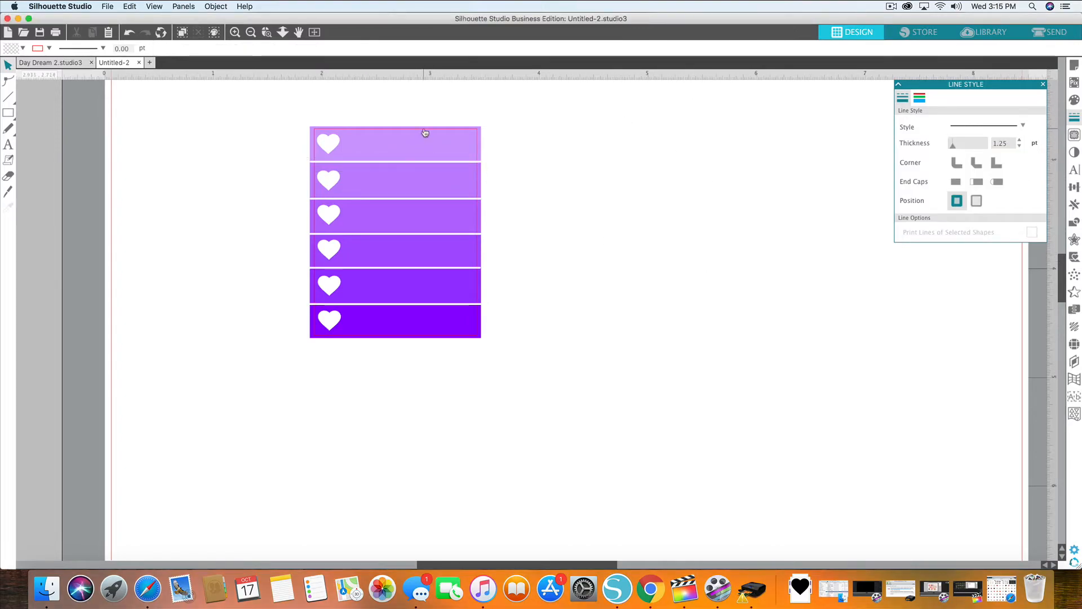
Step: Duplicate the darkest purple stripe beside the checklist and stretch the copy into a block about 1.575 in wide and 1.939 in high
mouse_move(7, 114)
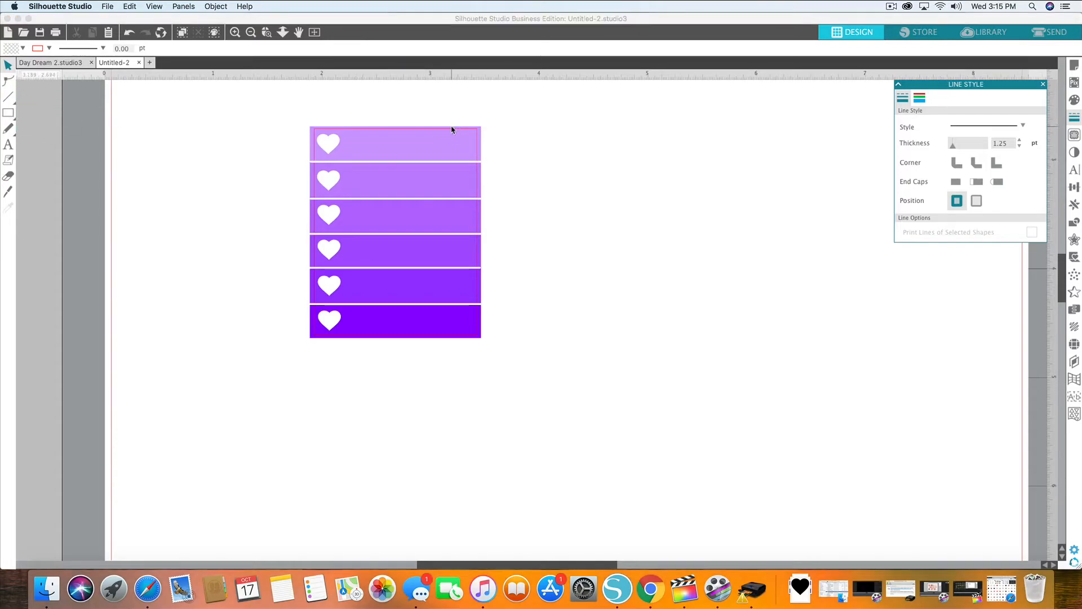
click(480, 337)
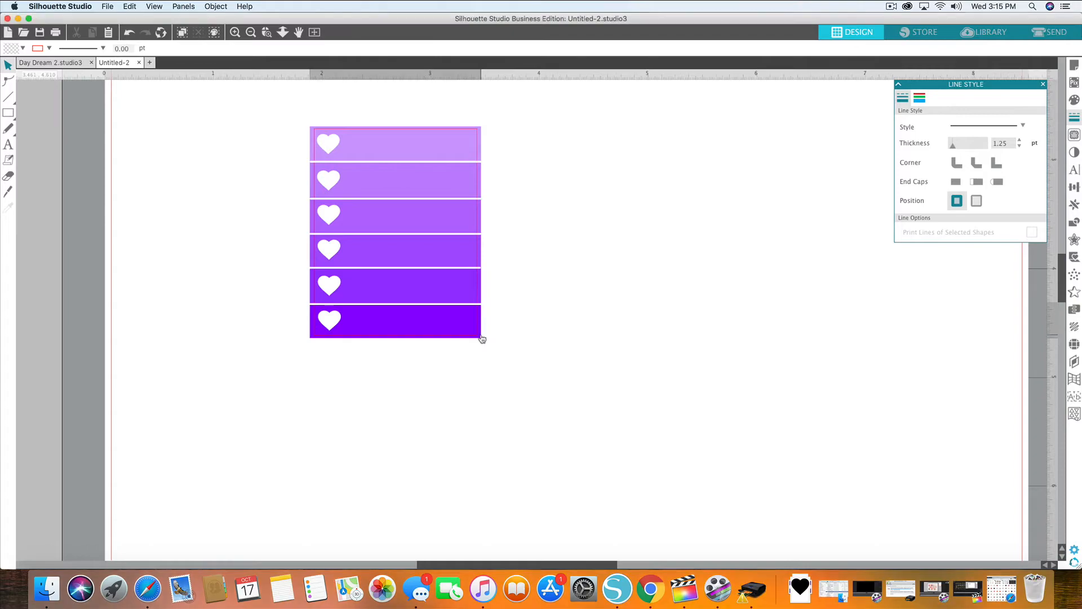
click(1076, 206)
click(983, 129)
drag(520, 319, 588, 123)
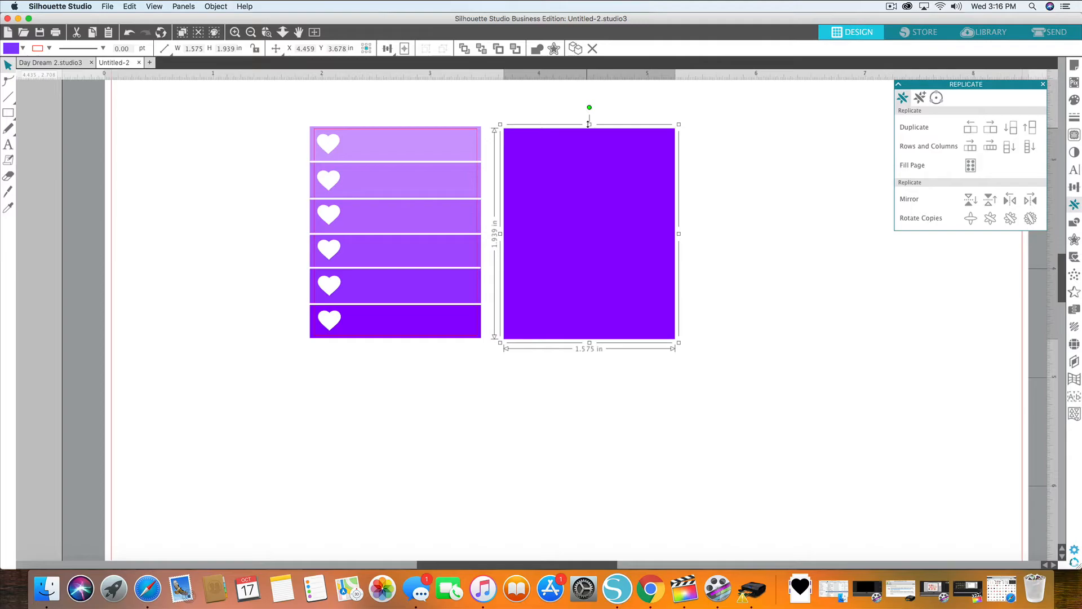
click(654, 448)
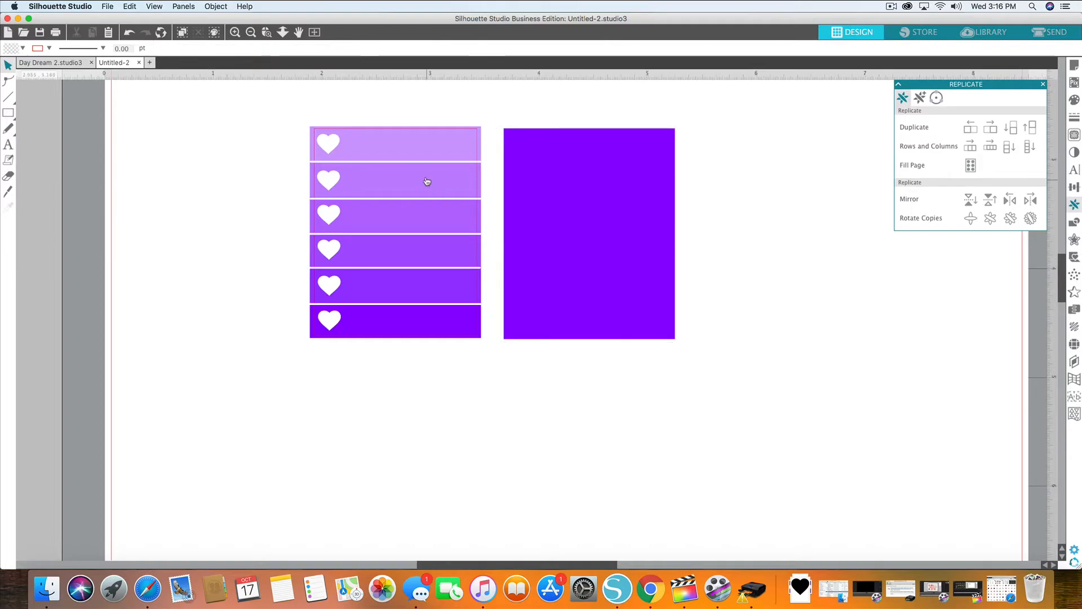
Step: Duplicate the 1.5 × 1.9 in outline rectangle to the right and place the copy over the solid purple block
click(401, 130)
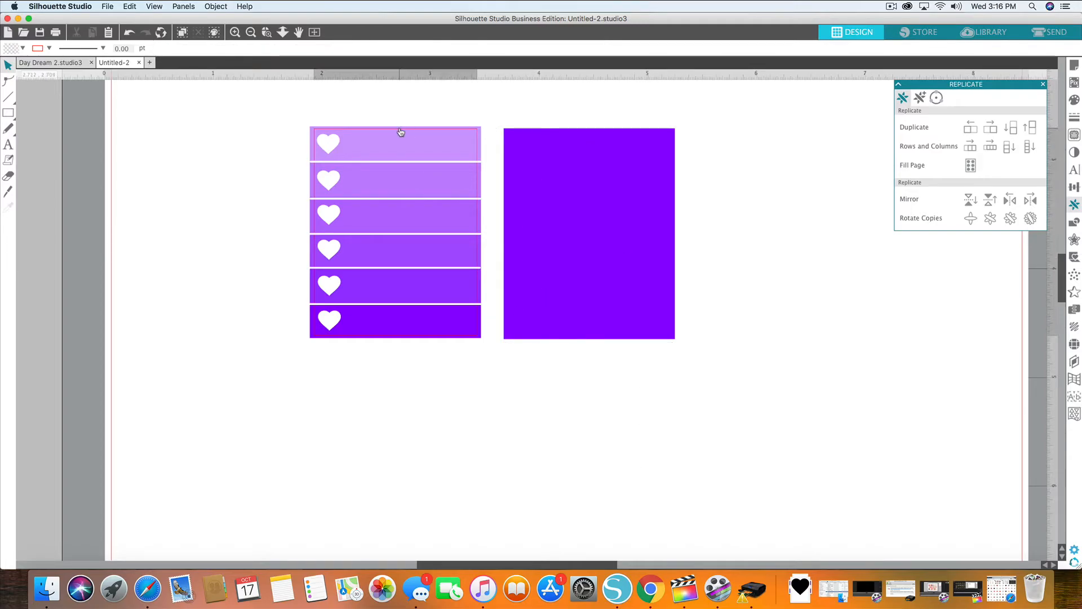
click(399, 134)
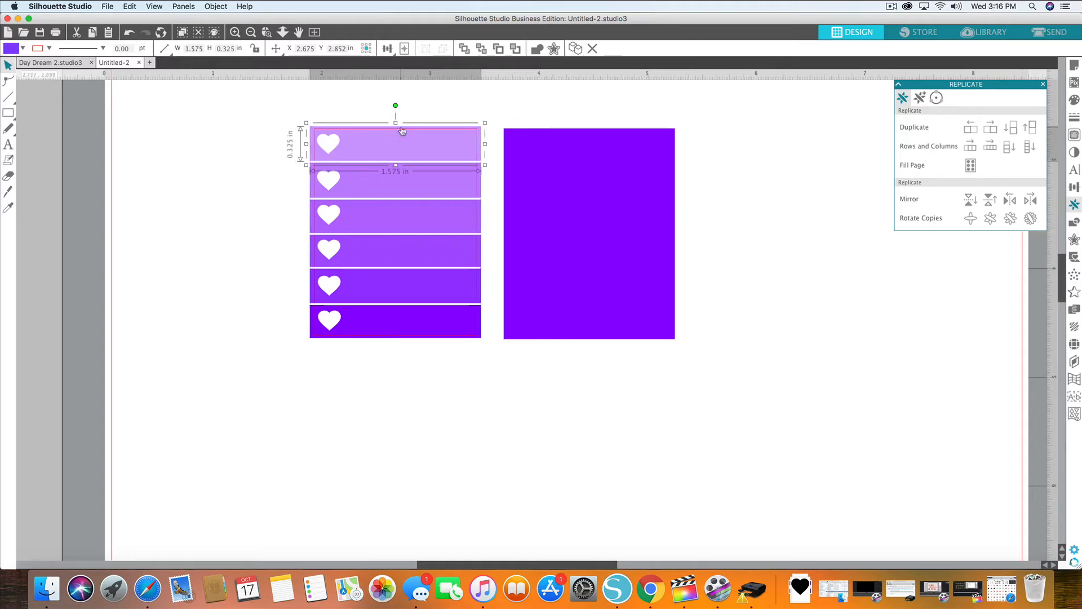
click(401, 131)
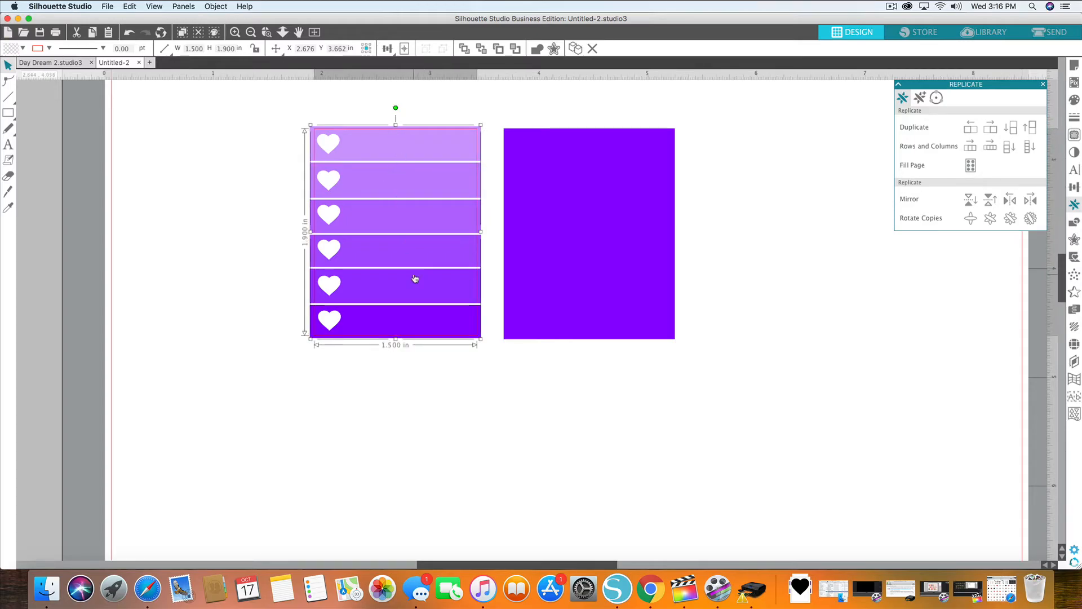
click(990, 127)
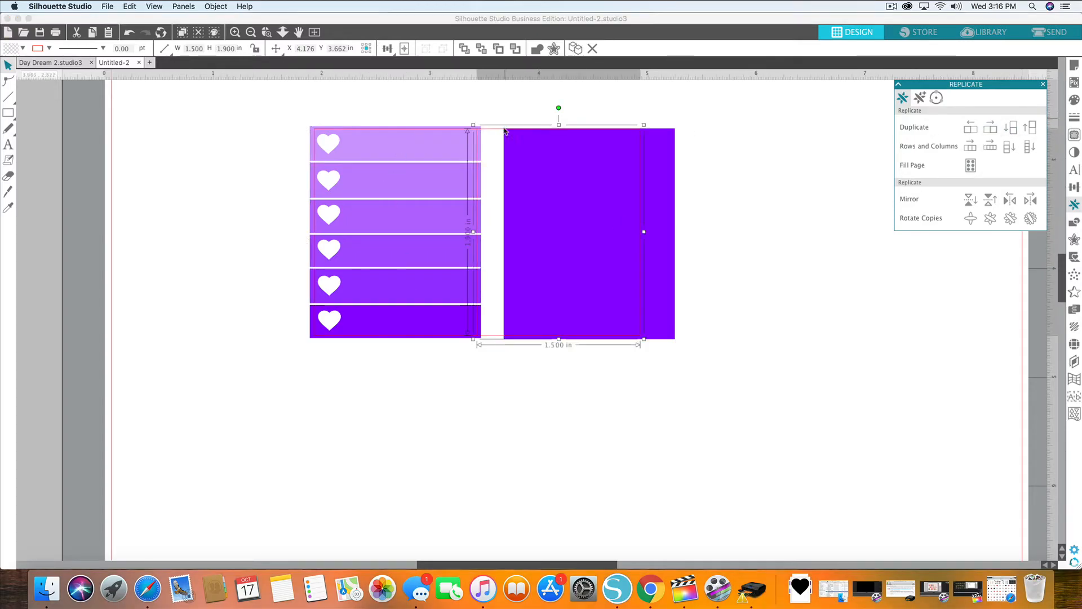
drag(491, 132, 521, 133)
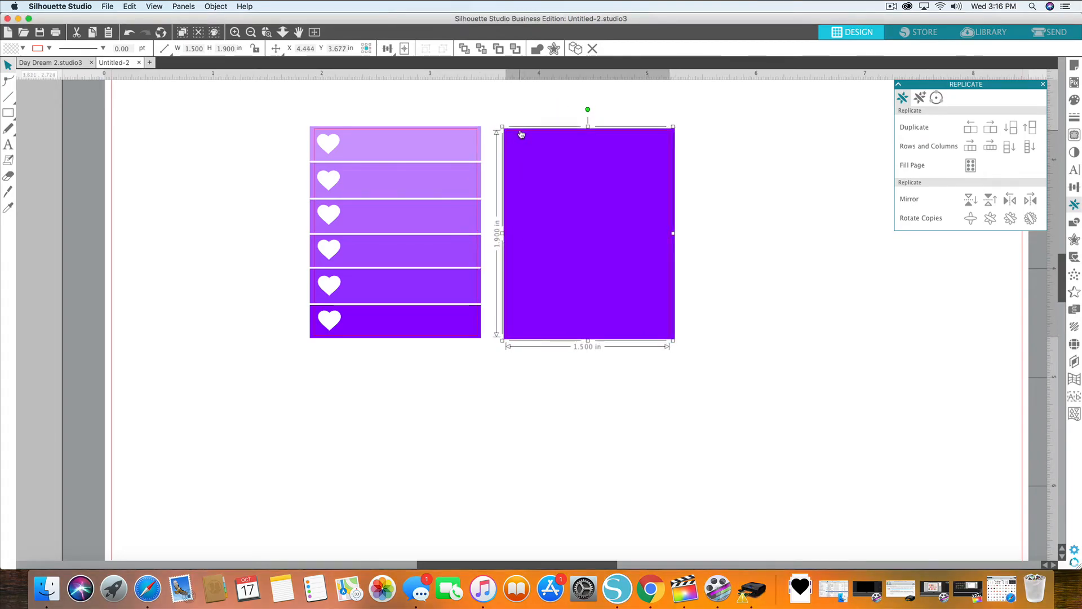
click(744, 169)
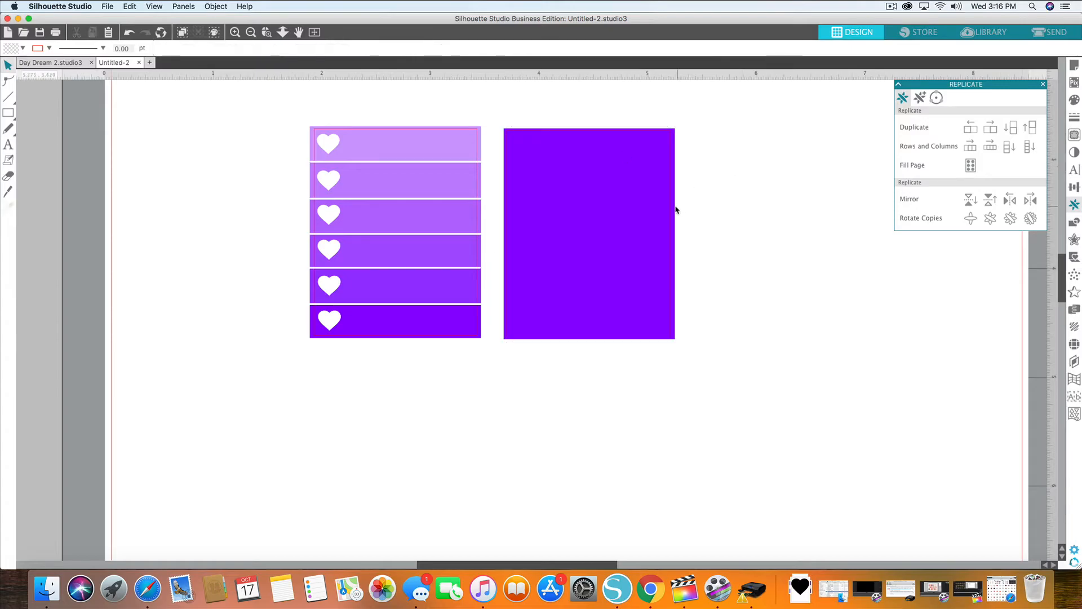
Step: Narrow the solid purple block to about 1.561 in wide
click(679, 227)
drag(678, 233, 677, 234)
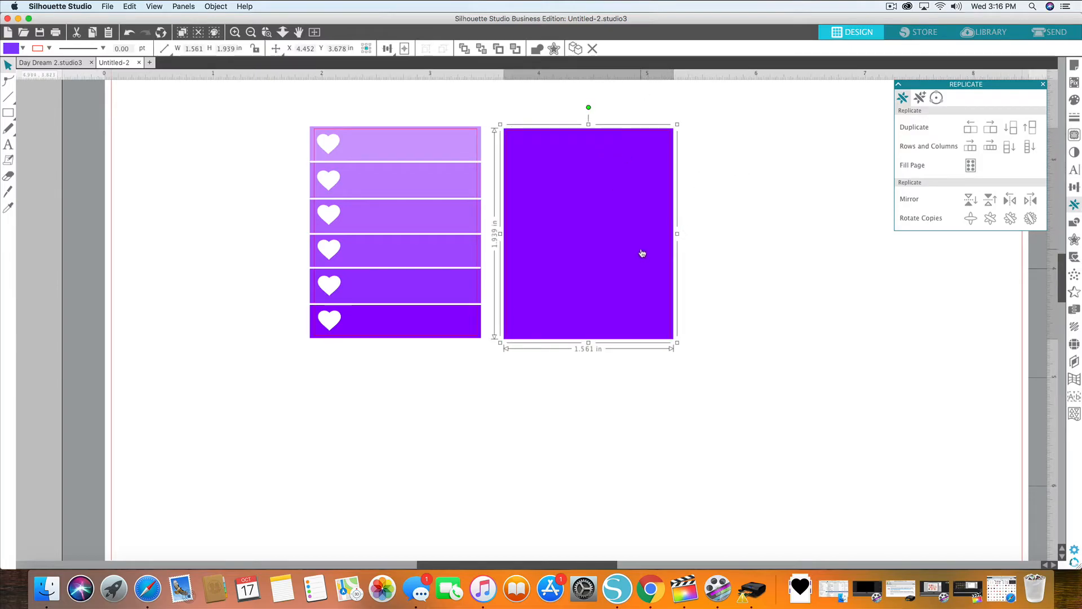
click(775, 221)
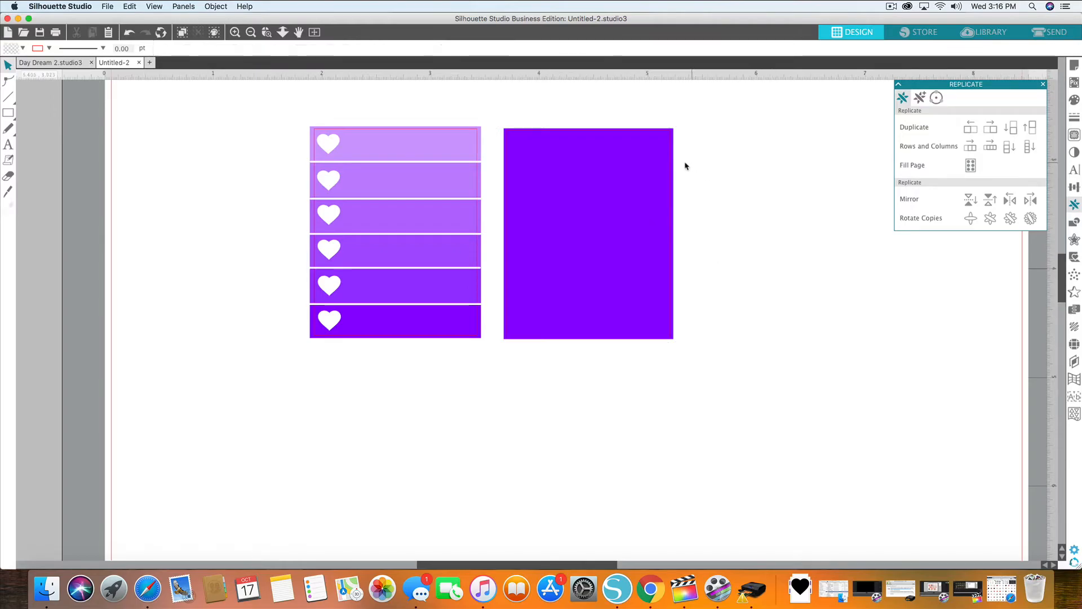
Step: Create an internal offset of 0.030 in from the 1.5 × 1.9 in outline rectangle over the purple block
click(630, 134)
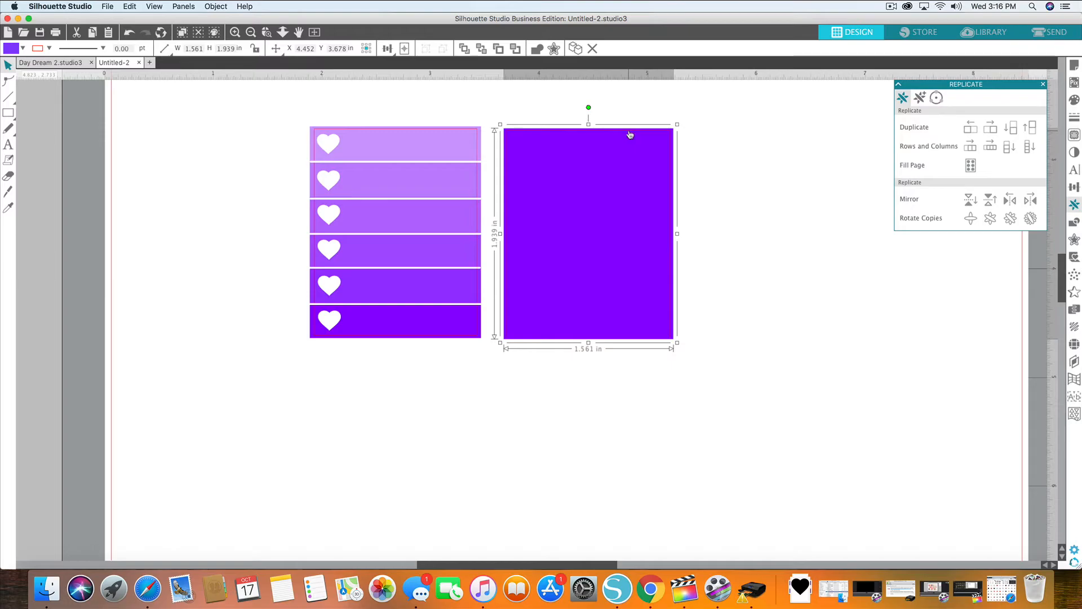
click(631, 134)
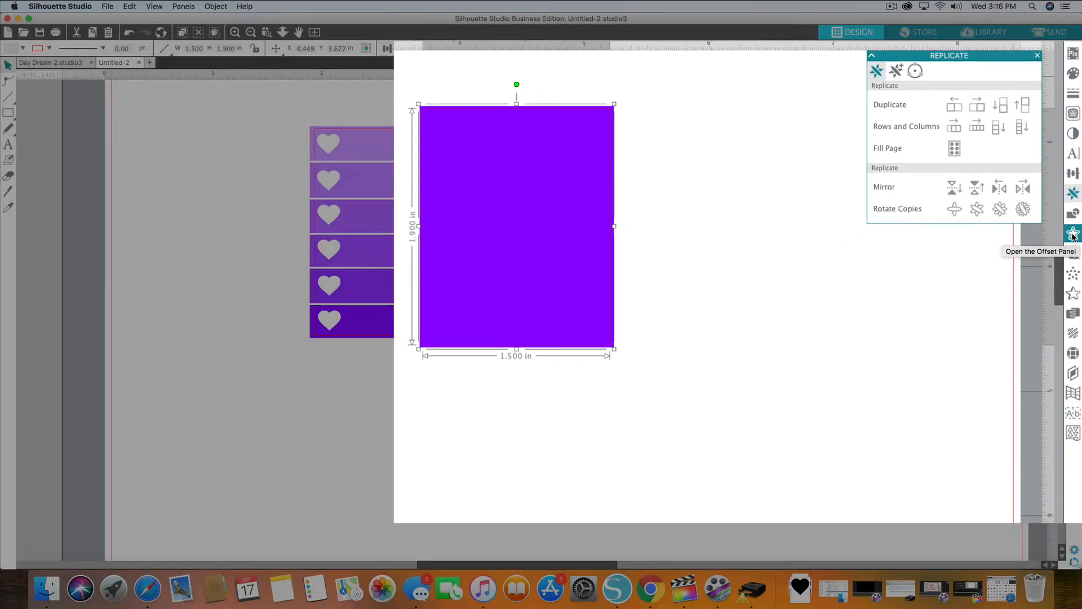
click(1072, 236)
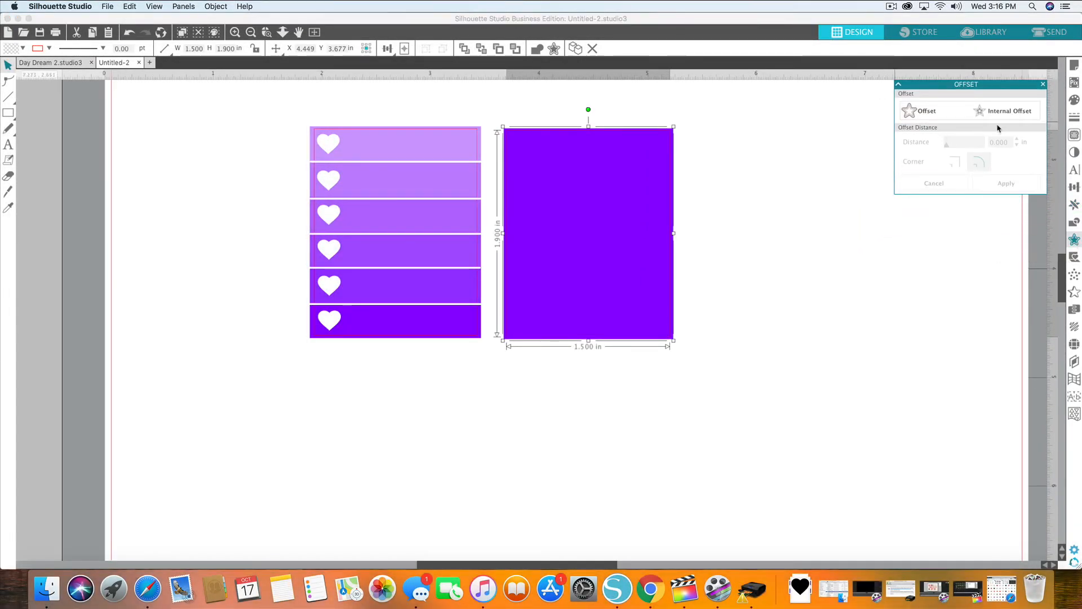
click(995, 117)
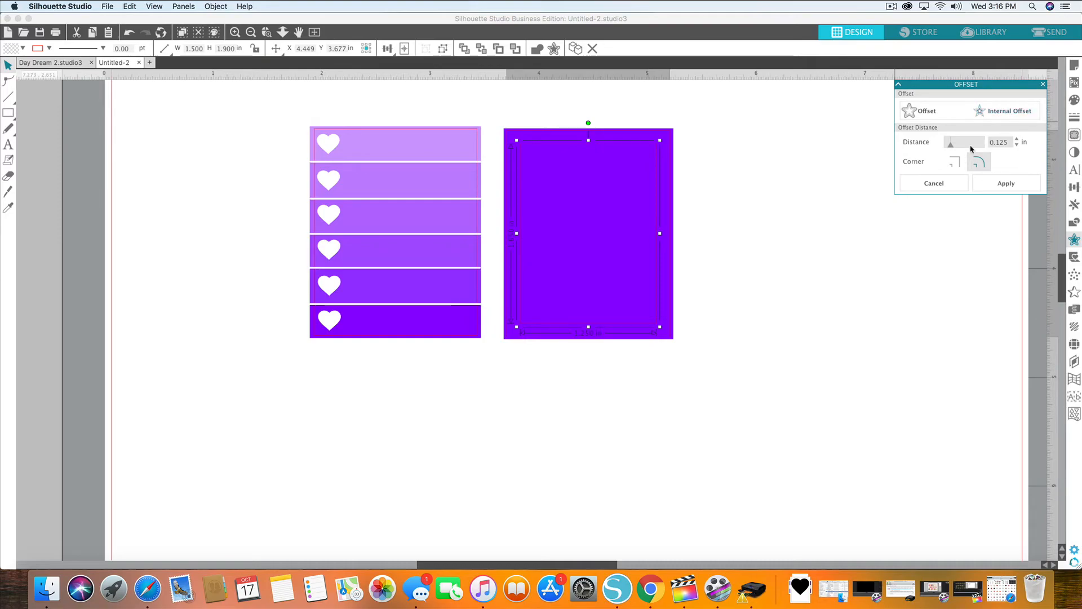
drag(950, 146, 947, 148)
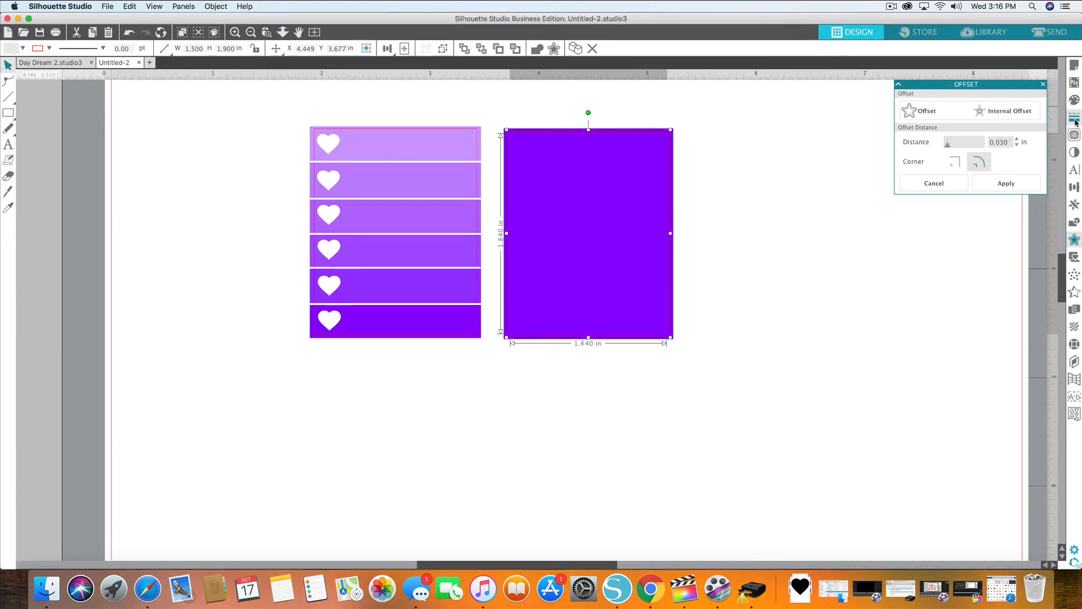
Step: Set the inner offset rectangle's line color to white and its thickness to 1.75 pt
click(1075, 118)
click(919, 98)
click(905, 127)
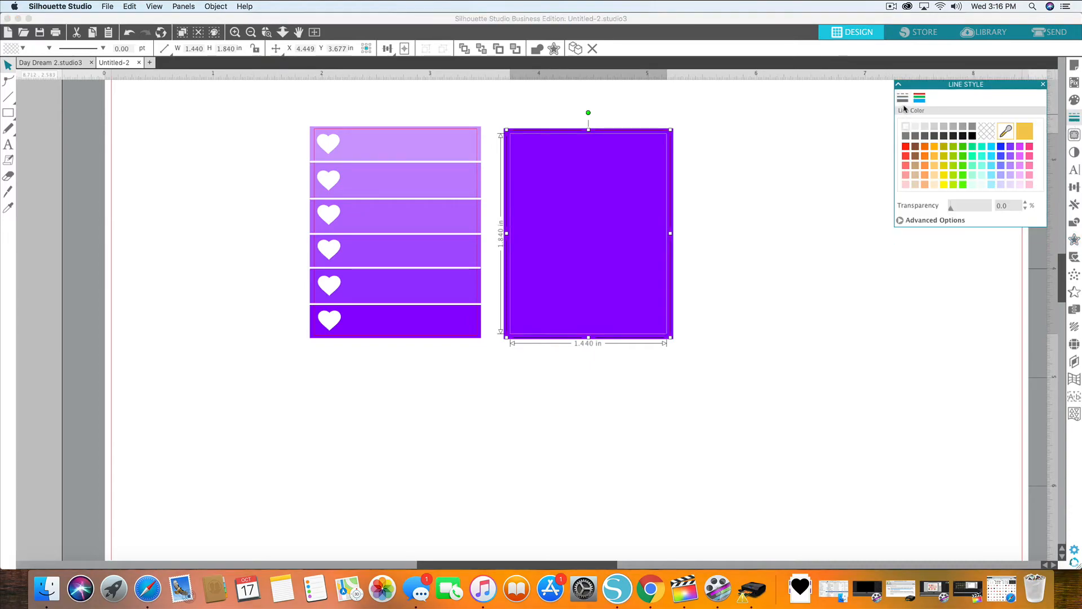
click(903, 98)
drag(950, 147, 954, 146)
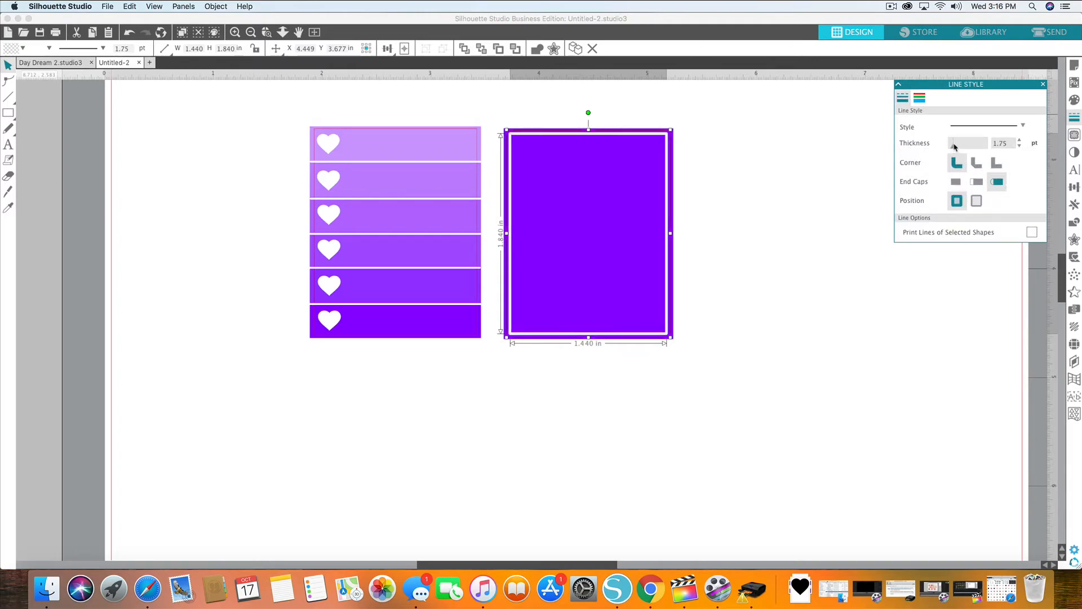
Step: Try dashed line styles on the white inner border and set it back to solid
click(955, 127)
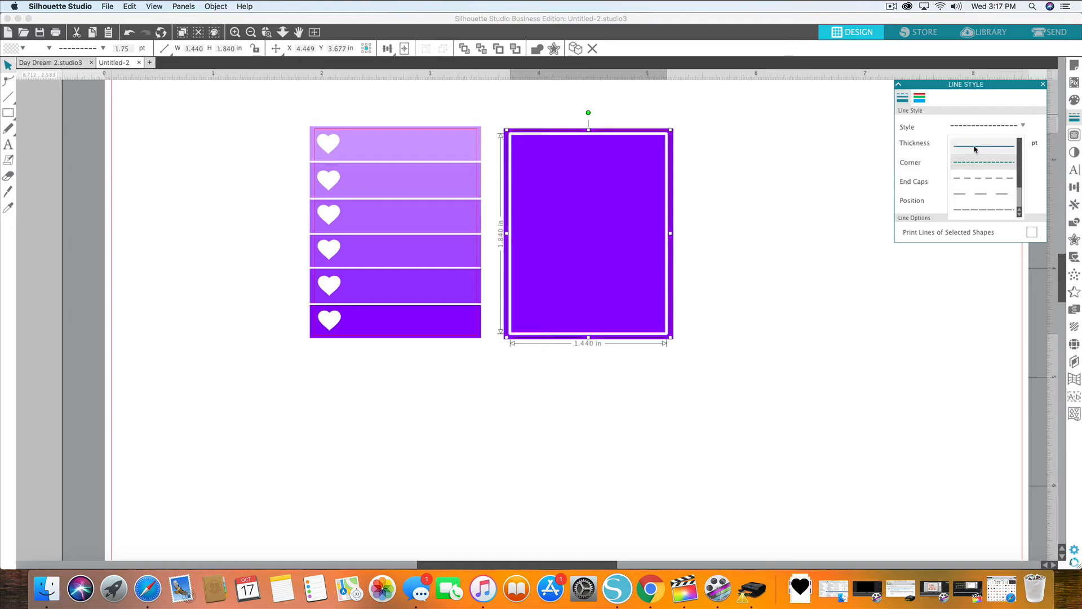
click(986, 194)
click(988, 147)
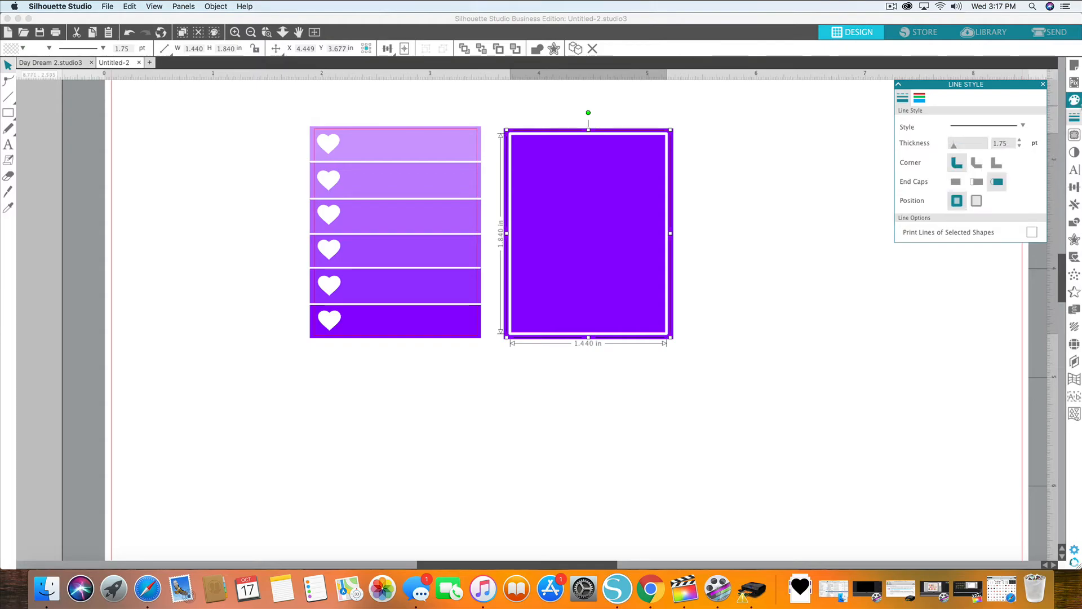
Step: Fill the inner offset rectangle with white at 60% transparency
click(1073, 101)
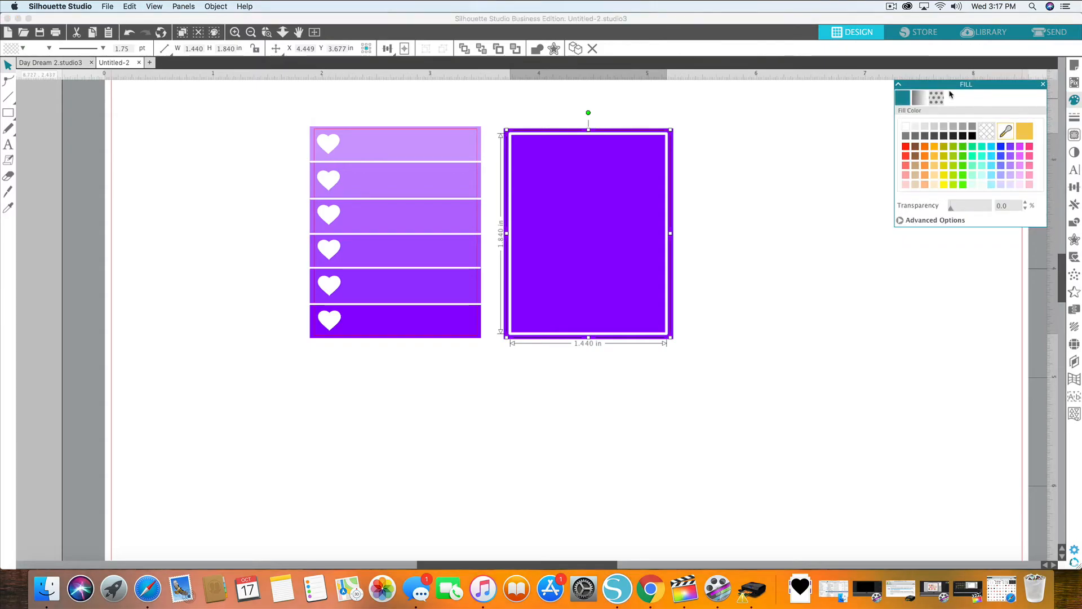
click(905, 127)
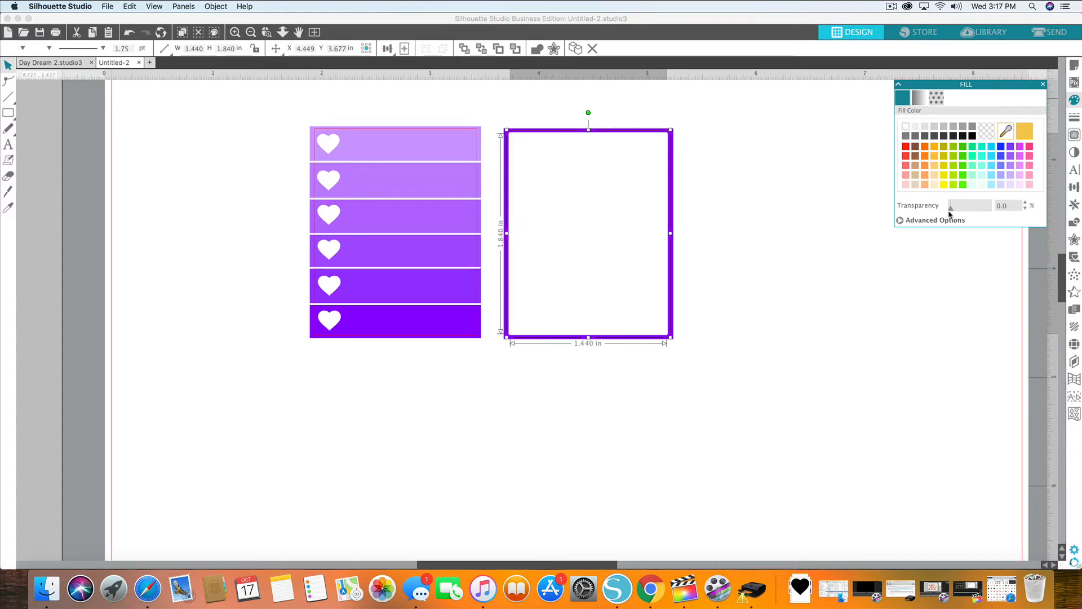
drag(950, 208, 975, 211)
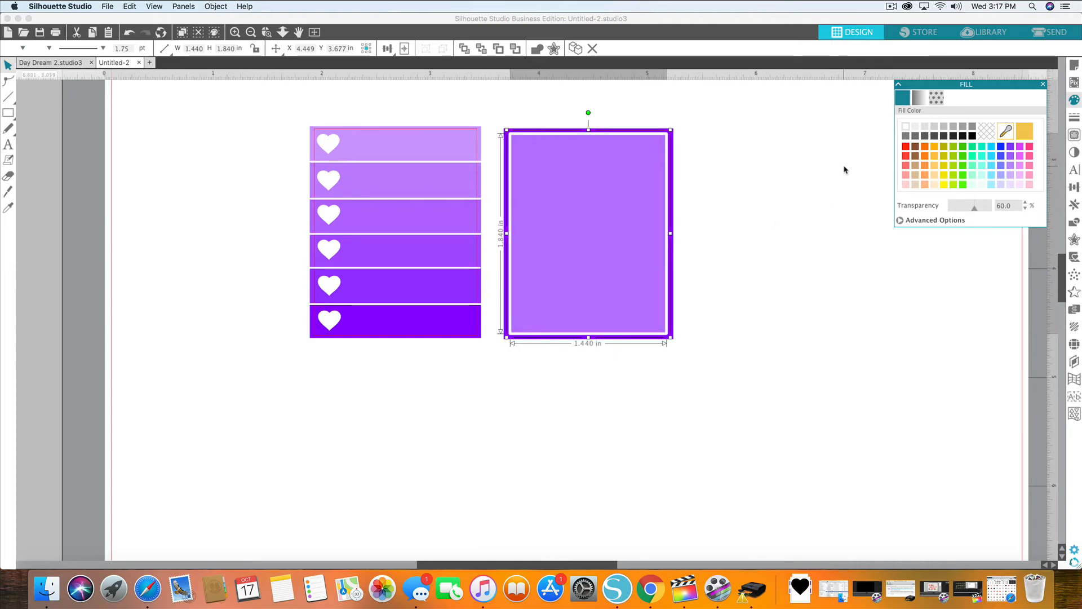
click(852, 148)
Step: Move the ombre stripes with their dividers and outline below and right of the full-box sticker, without the hearts
click(340, 144)
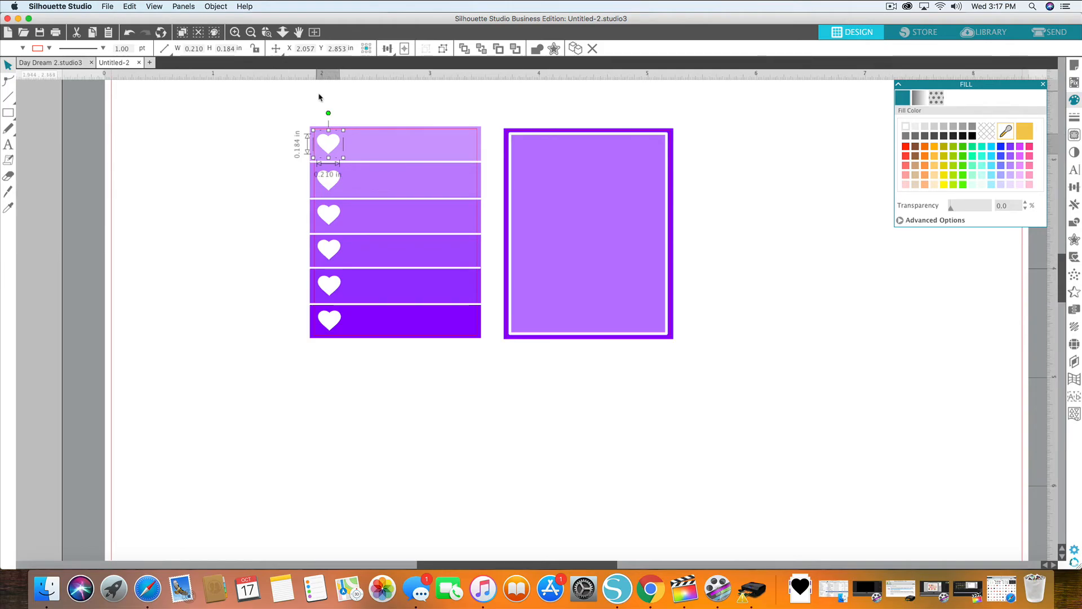
click(382, 171)
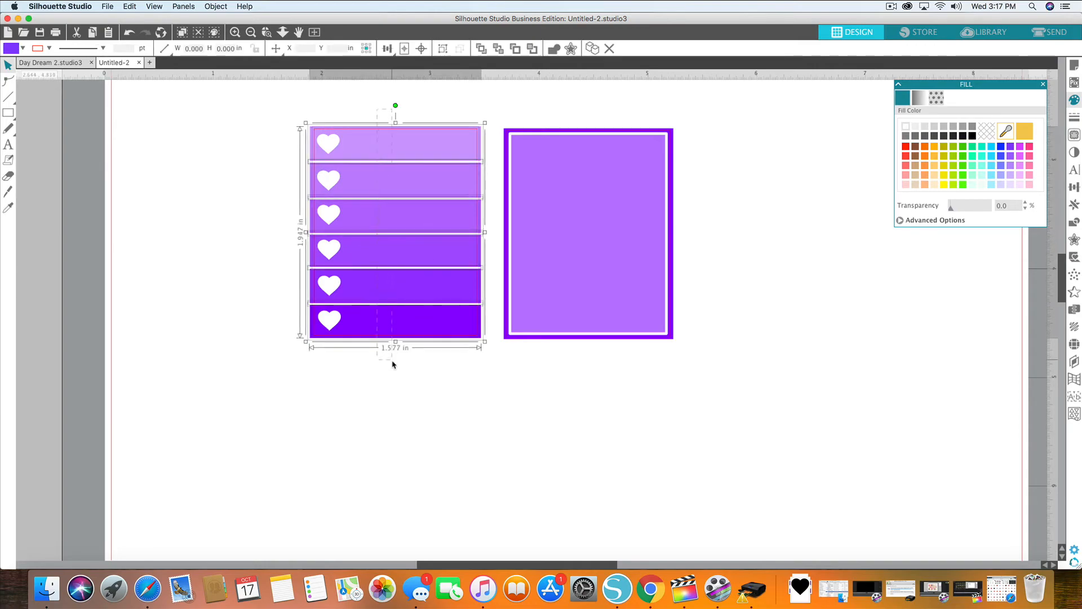
drag(404, 333, 878, 502)
scroll(372, 241, up, 2)
scroll(373, 242, up, 2)
Step: Place the column of six hearts in front along the full box's inner left edge and shrink it to about 0.215 in wide
drag(323, 107, 335, 496)
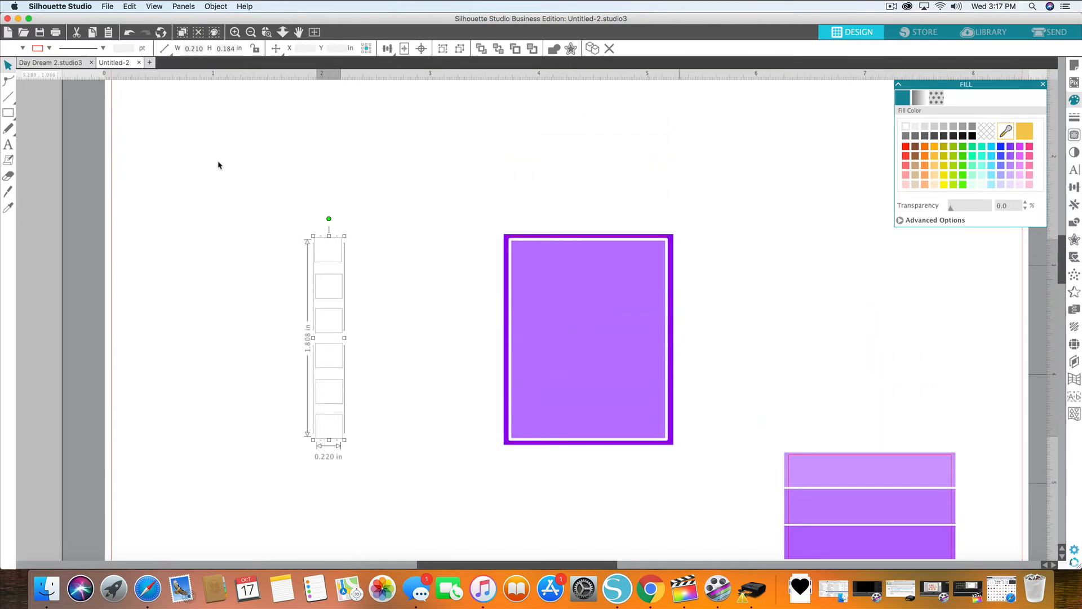
drag(364, 331, 447, 305)
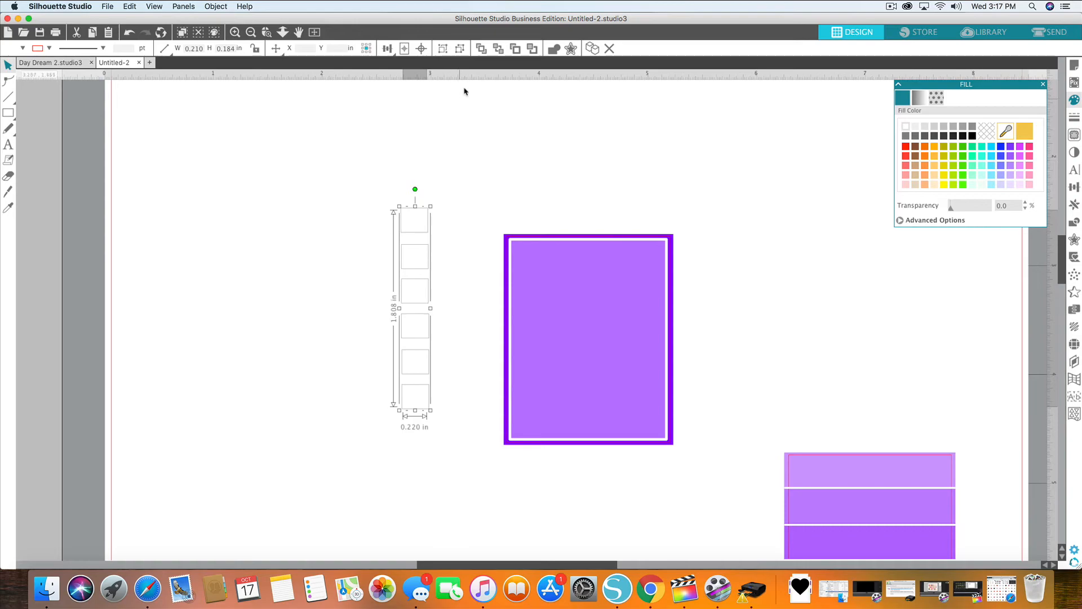
click(481, 52)
drag(428, 293, 532, 324)
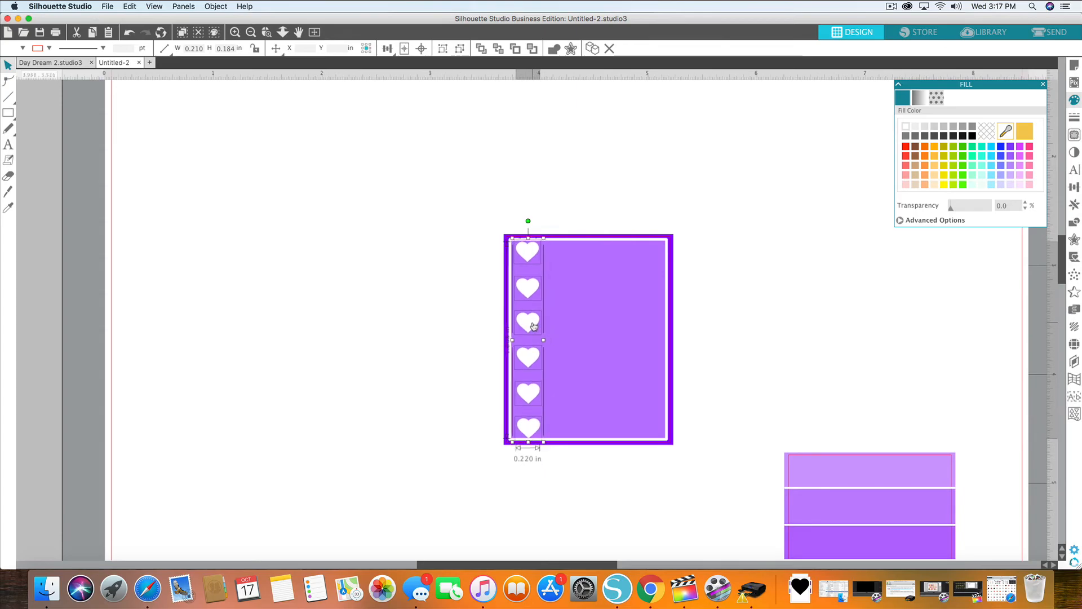
drag(544, 239, 528, 257)
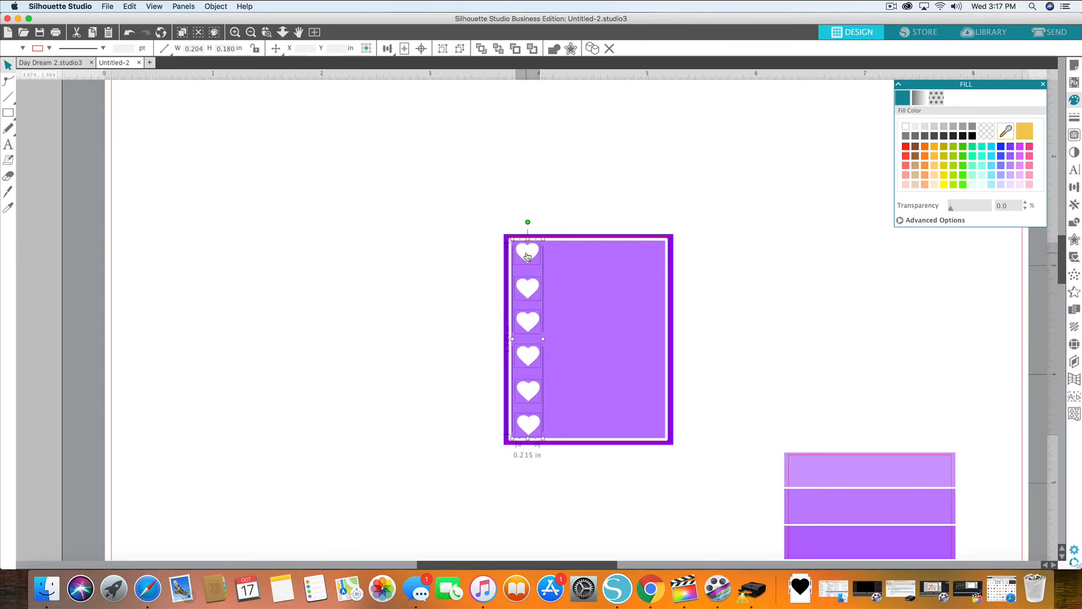
click(454, 231)
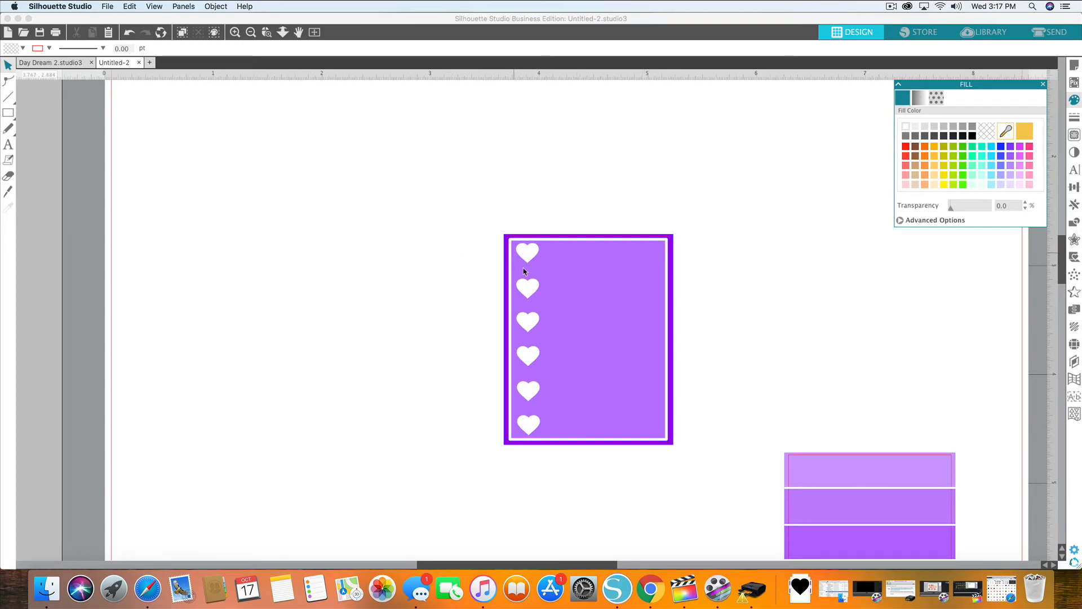
Step: Try the 9.jpg pattern as the purple block's fill, and replace it with the knitting illustration from the desktop
click(279, 20)
drag(278, 20, 415, 22)
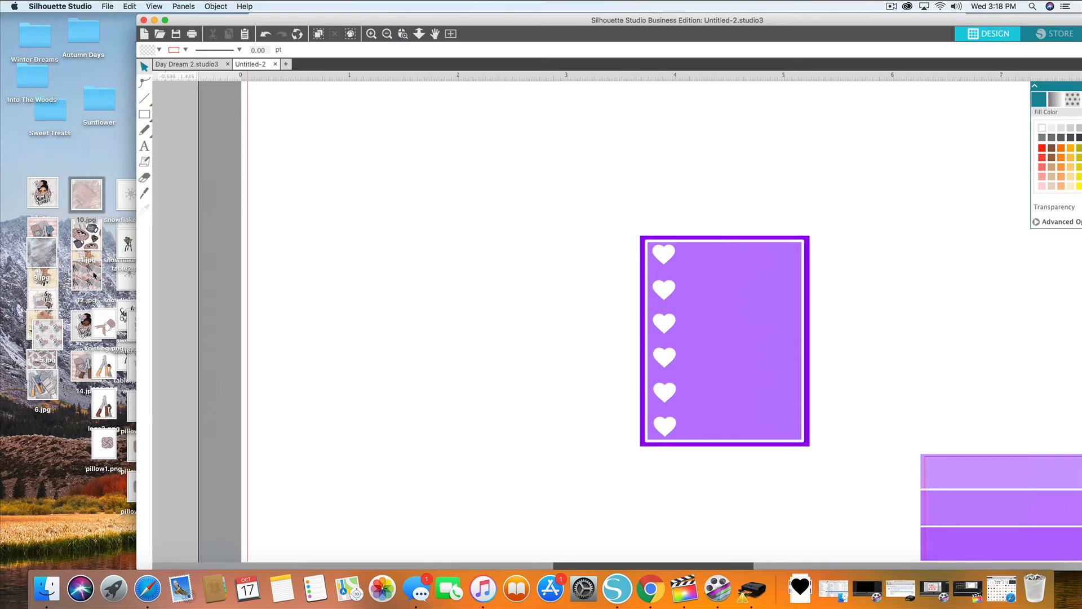
drag(37, 252, 655, 239)
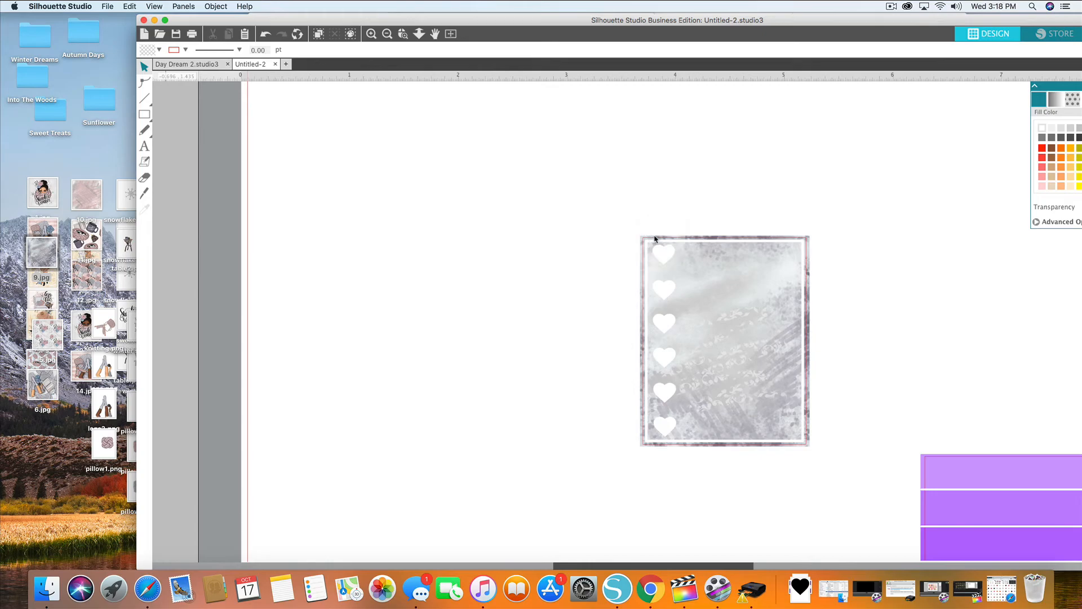
drag(82, 368, 674, 240)
drag(621, 19, 488, 17)
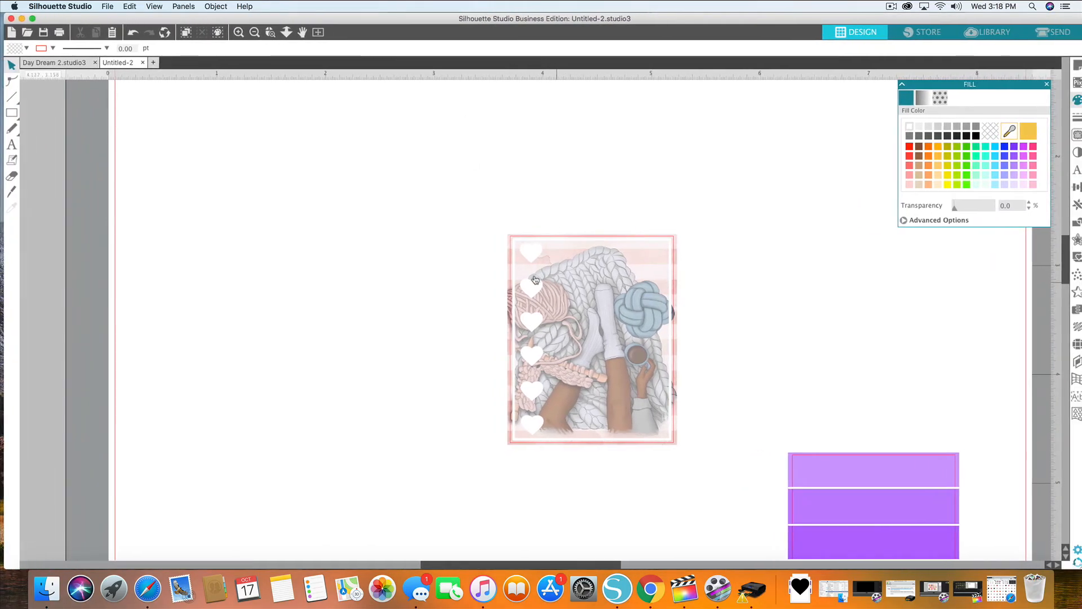
Step: Set the line color of the top heart in the full-box sticker to black
click(530, 252)
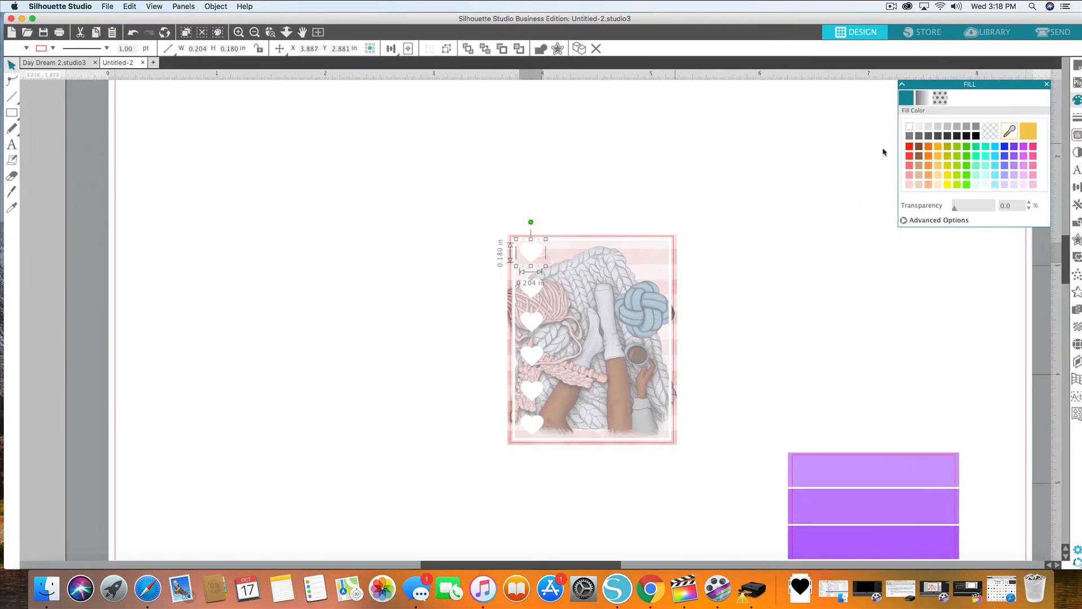
click(1077, 117)
click(924, 98)
click(976, 137)
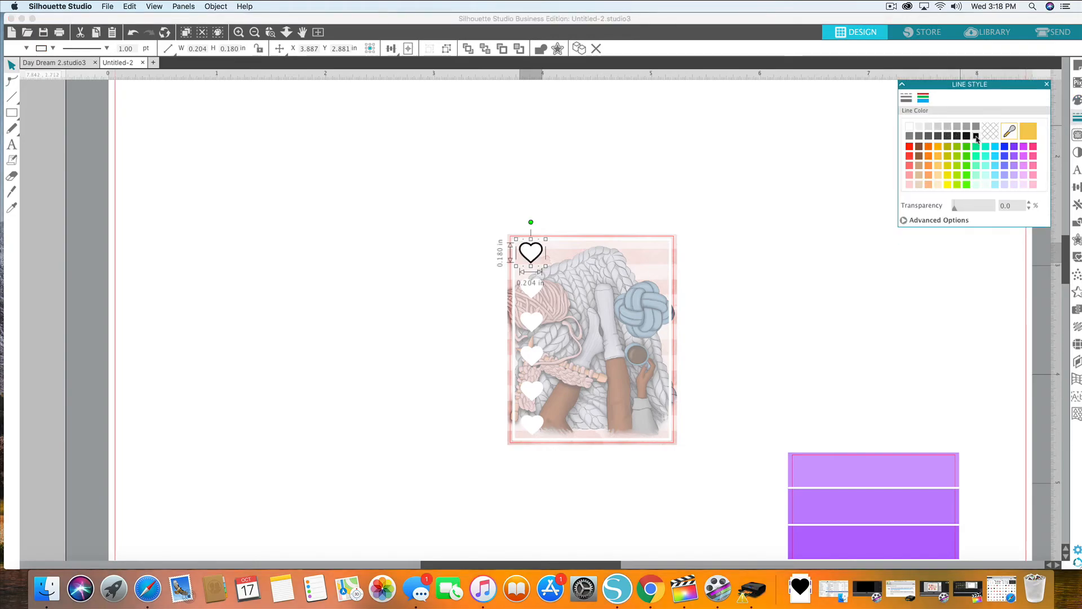
Step: Give each of the five remaining hearts in the column the same black line color
click(533, 294)
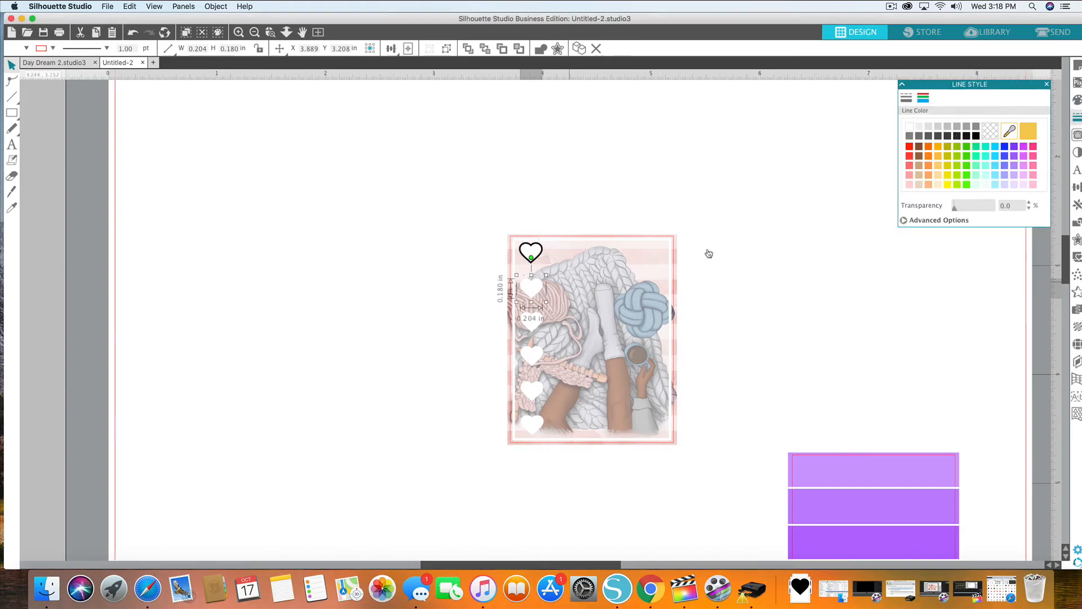
click(975, 136)
click(532, 320)
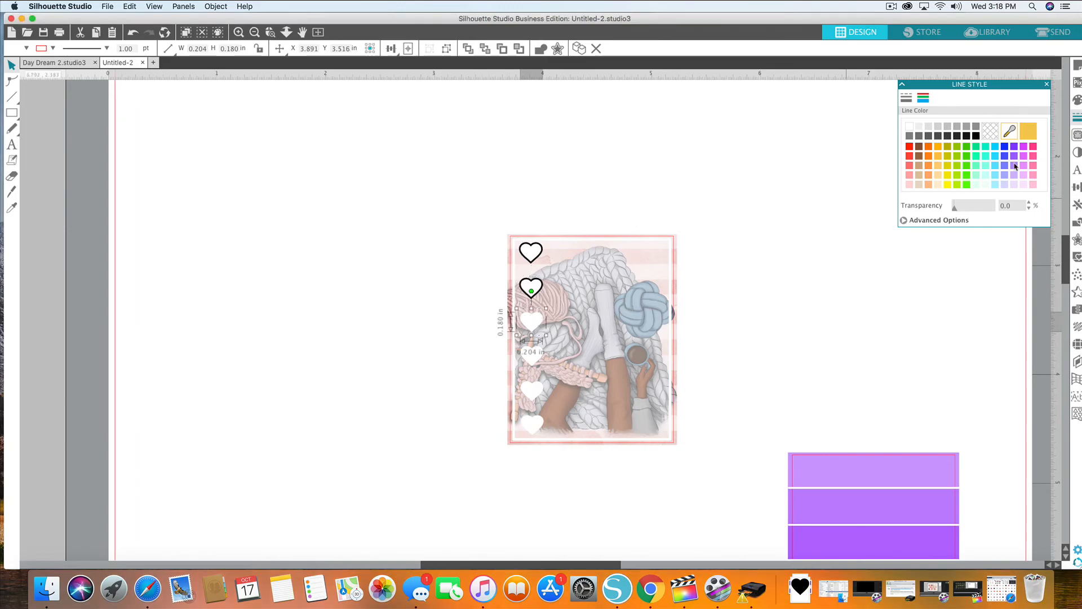
click(976, 136)
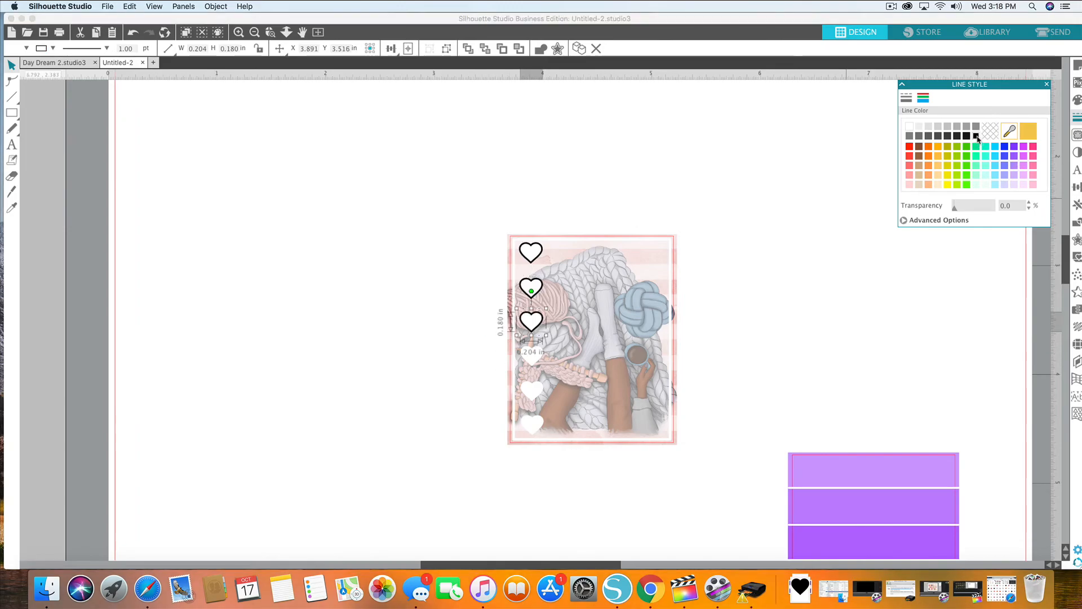
click(532, 355)
click(976, 136)
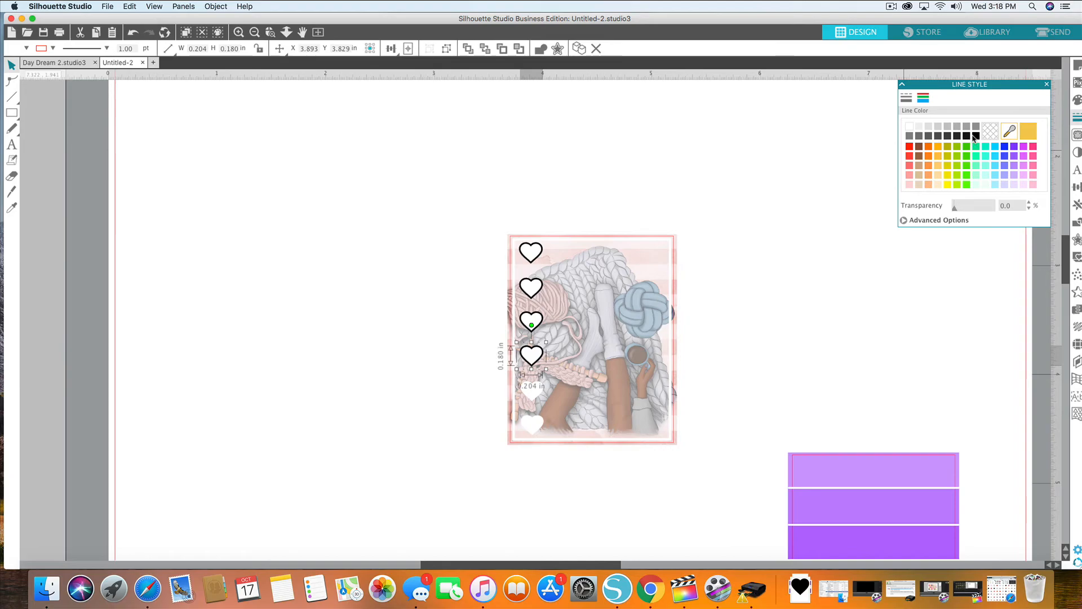
click(528, 391)
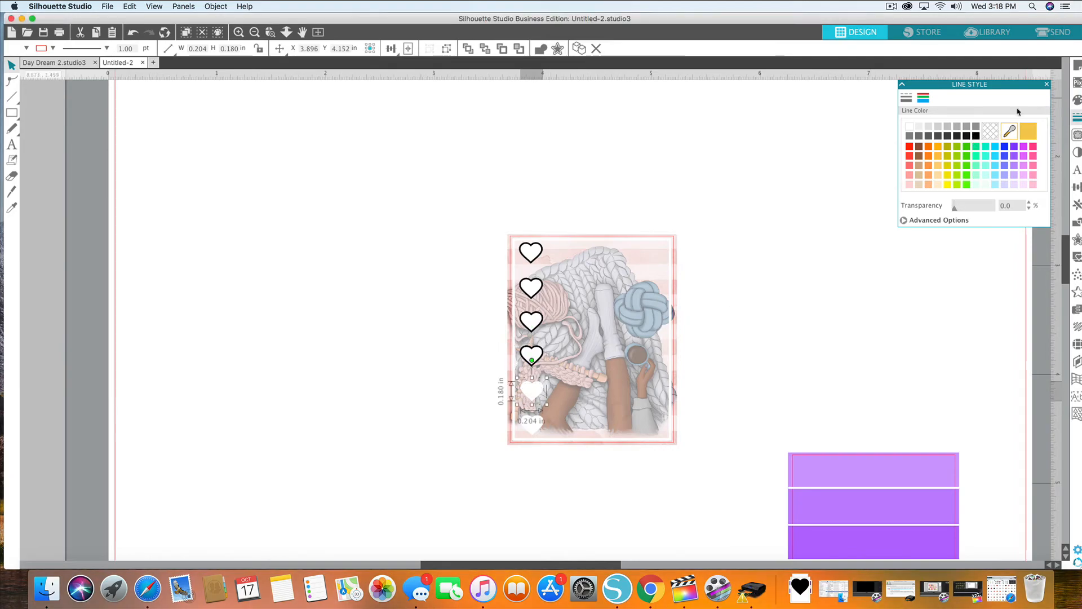
click(976, 136)
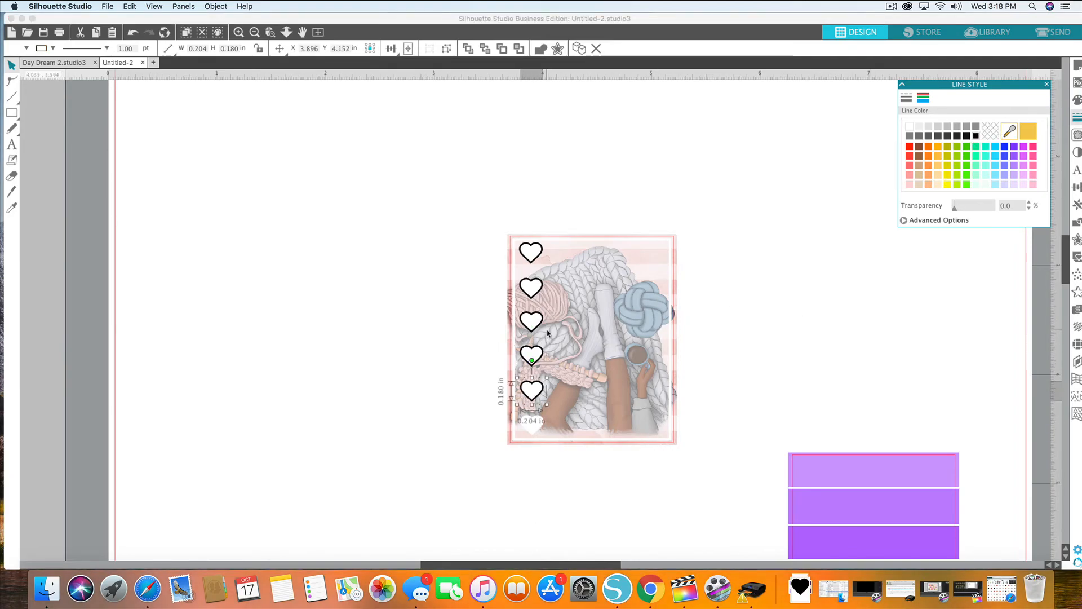
click(534, 425)
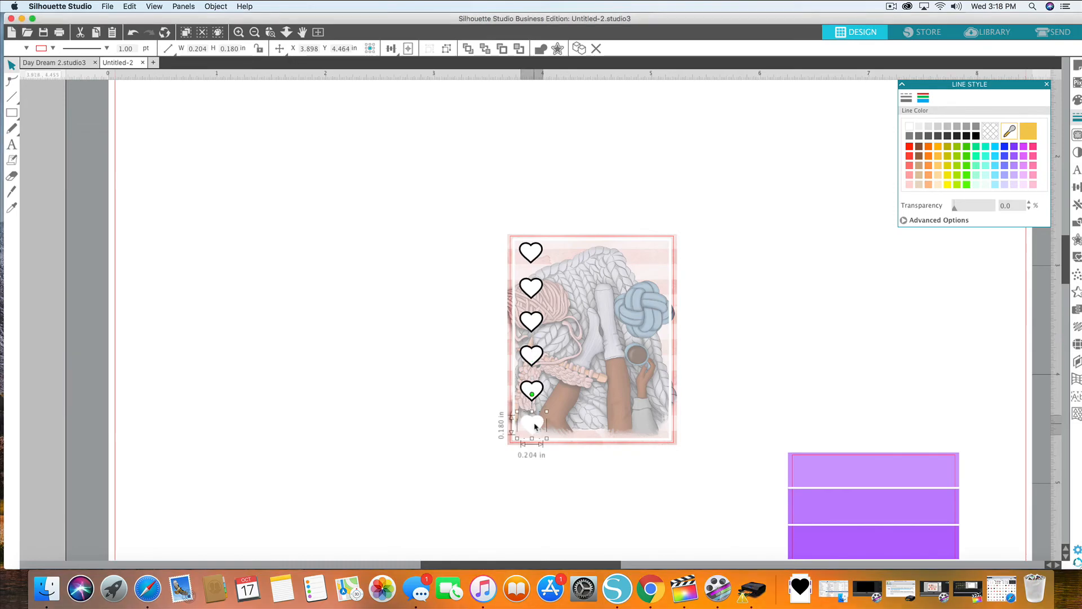
click(975, 138)
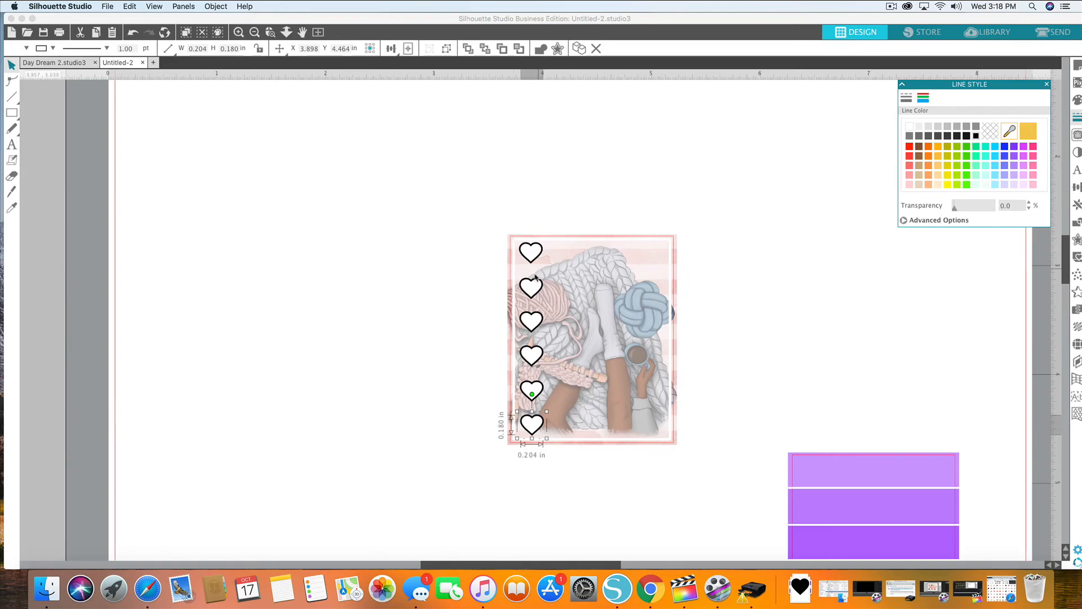
Step: Nudge the five hearts below the top one slightly upward to even out their spacing
click(530, 286)
click(530, 286)
drag(533, 320, 534, 317)
drag(534, 361, 534, 357)
drag(533, 392, 533, 421)
click(613, 248)
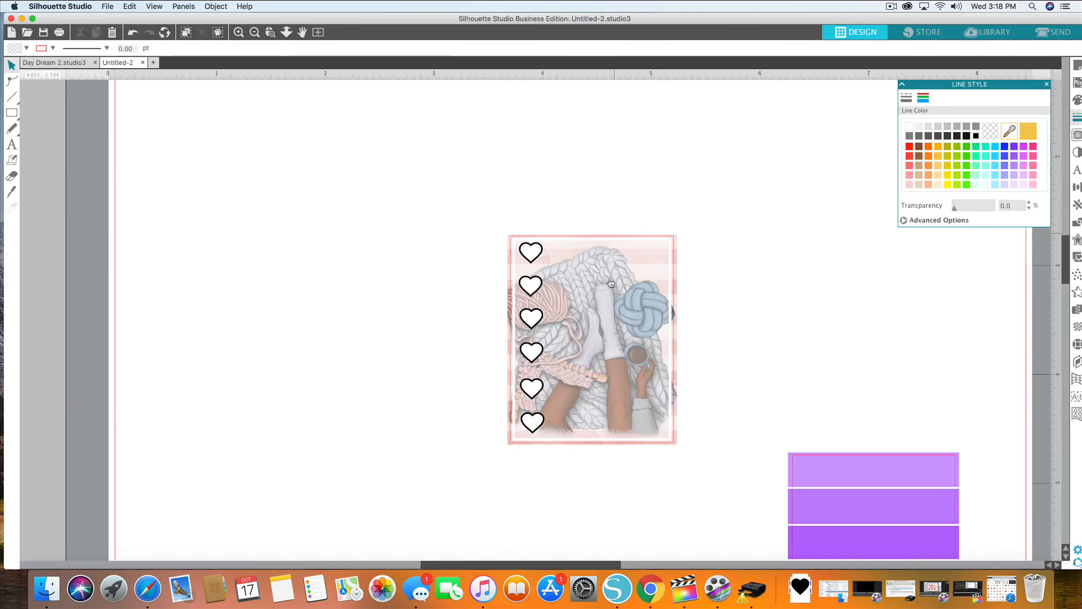
Step: Move the whole group of ombre purple stripes directly beside the illustrated full-box sticker, on its left
click(256, 32)
click(256, 33)
drag(704, 507, 651, 360)
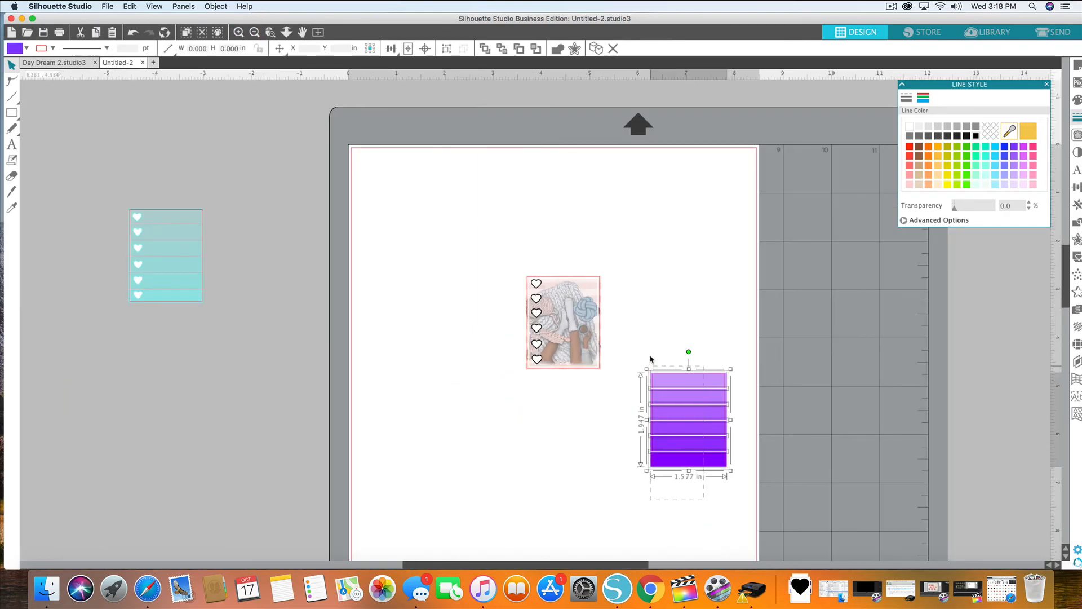
drag(727, 419, 524, 324)
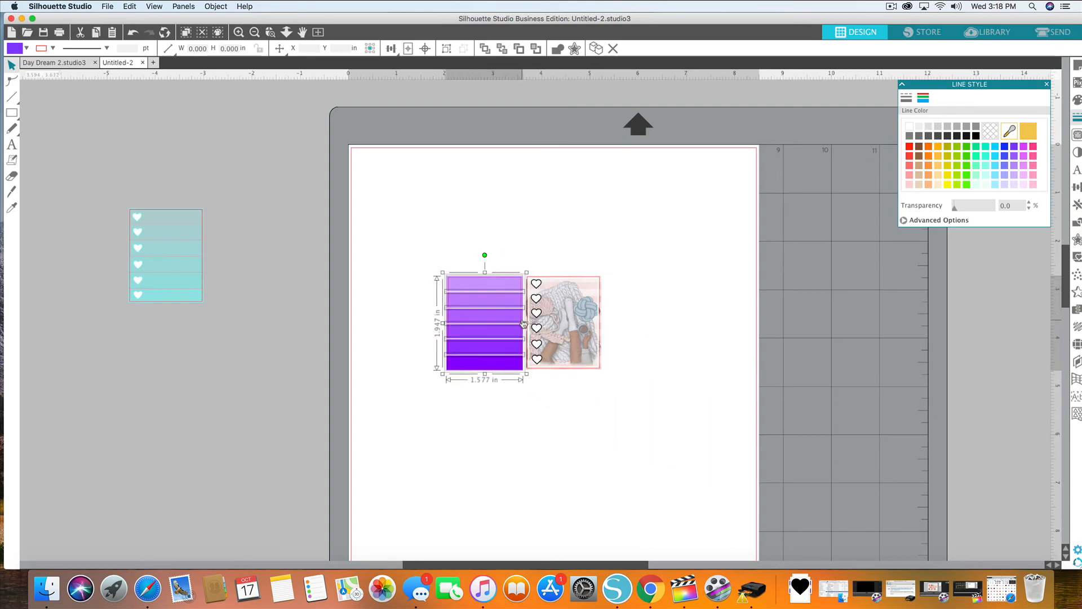
click(636, 358)
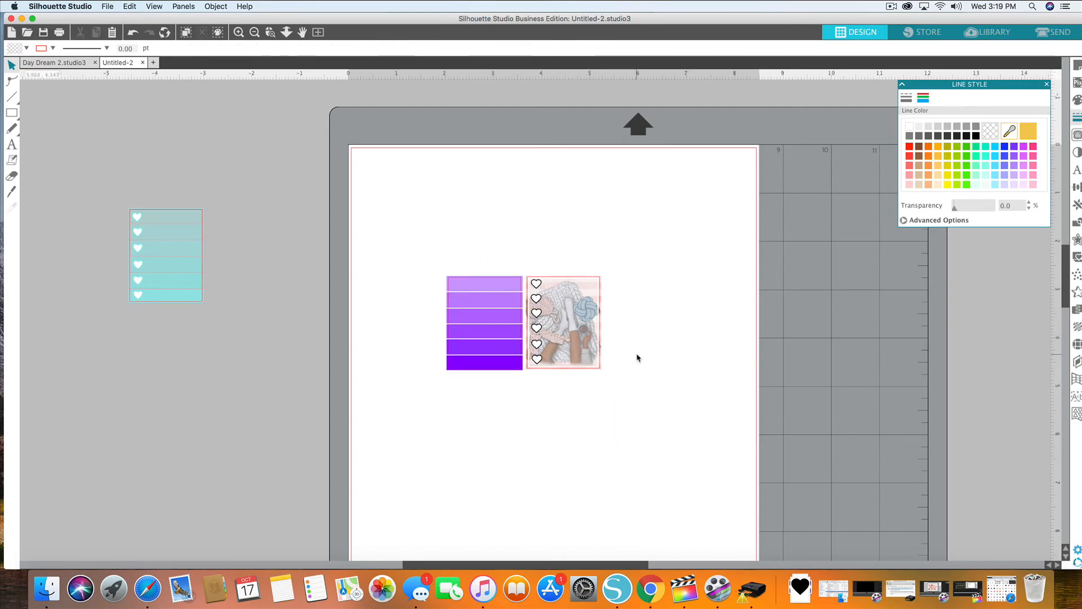